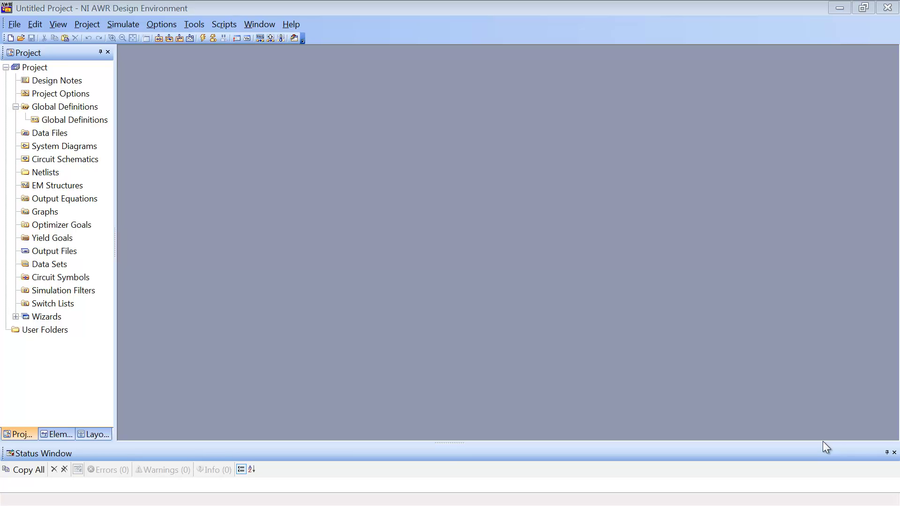
Step: Replace the project frequency range with a single 1 MHz point
{"action": "left_click", "coordinate": [823, 442]}
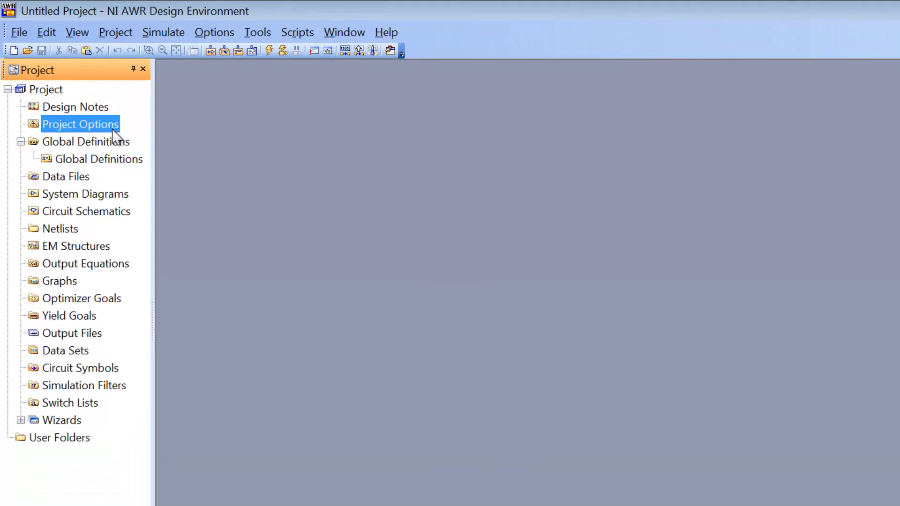
{"action": "double_click", "coordinate": [85, 96]}
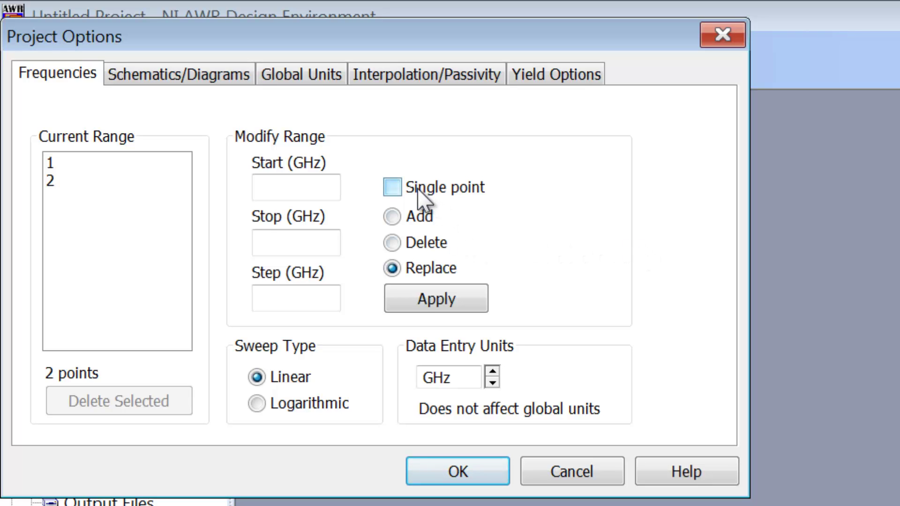
{"action": "left_click", "coordinate": [492, 383]}
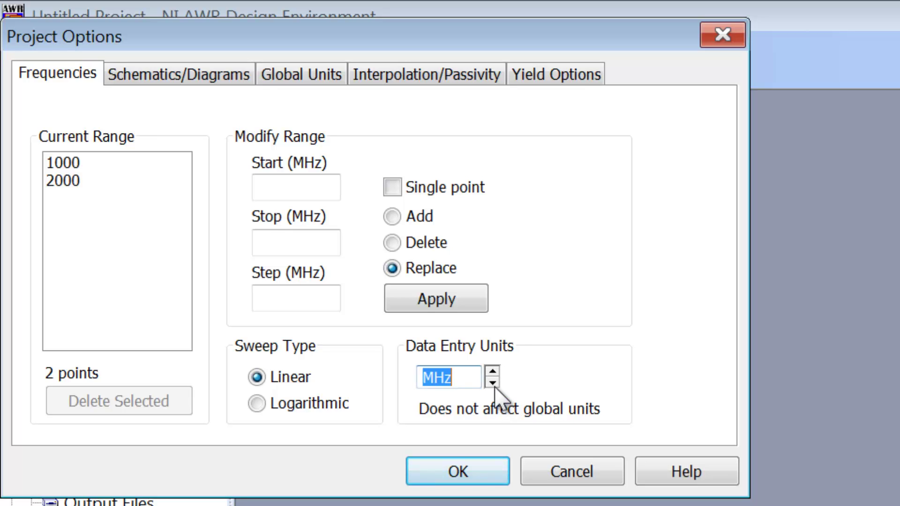
{"action": "left_click", "coordinate": [393, 187]}
{"action": "left_click", "coordinate": [319, 185]}
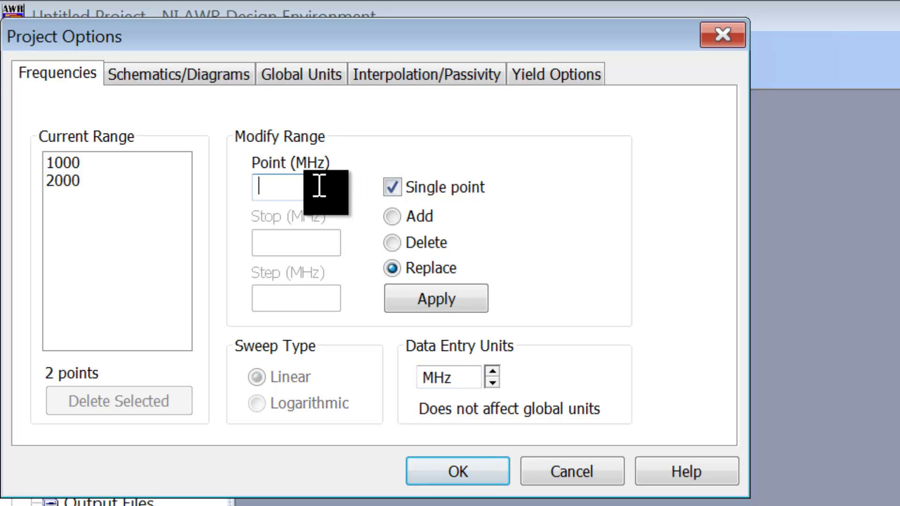
{"action": "type", "text": "1"}
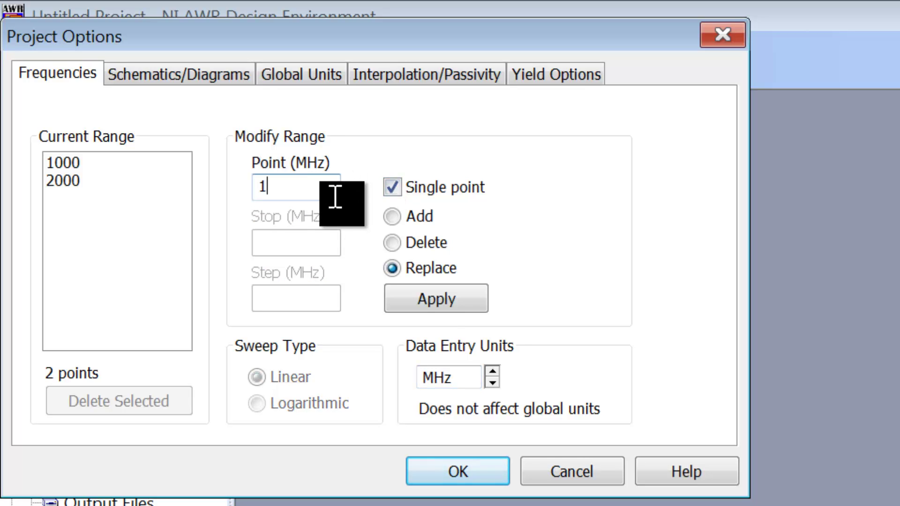
{"action": "left_click", "coordinate": [441, 300]}
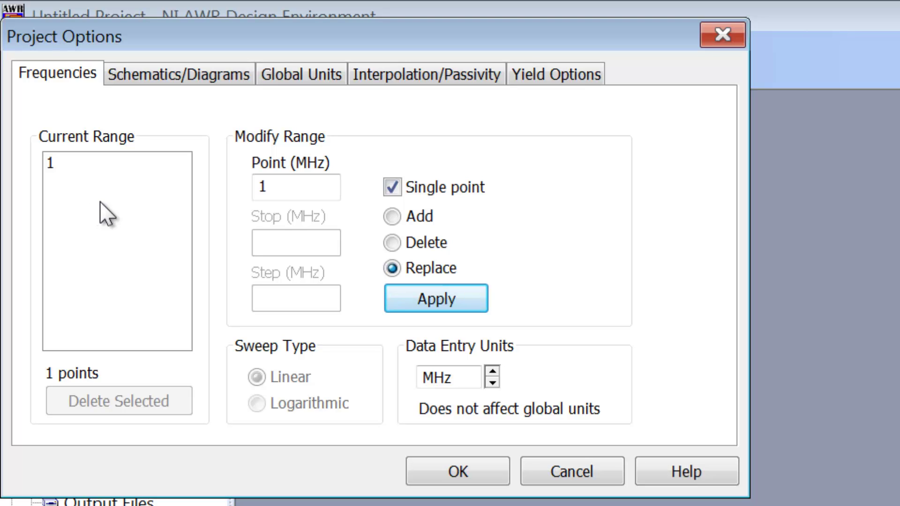
Step: Change the global capacitance unit from uF to nF and close Project Options
{"action": "left_click", "coordinate": [131, 195]}
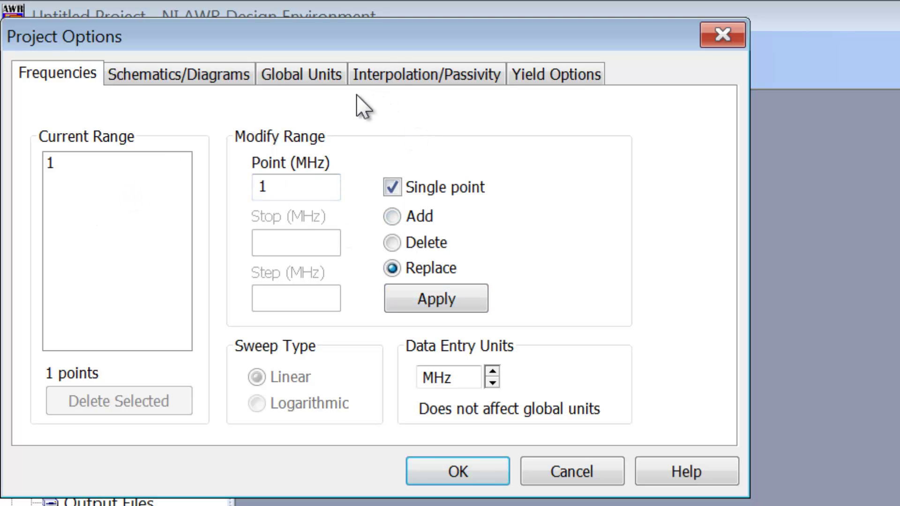
{"action": "left_click", "coordinate": [309, 81]}
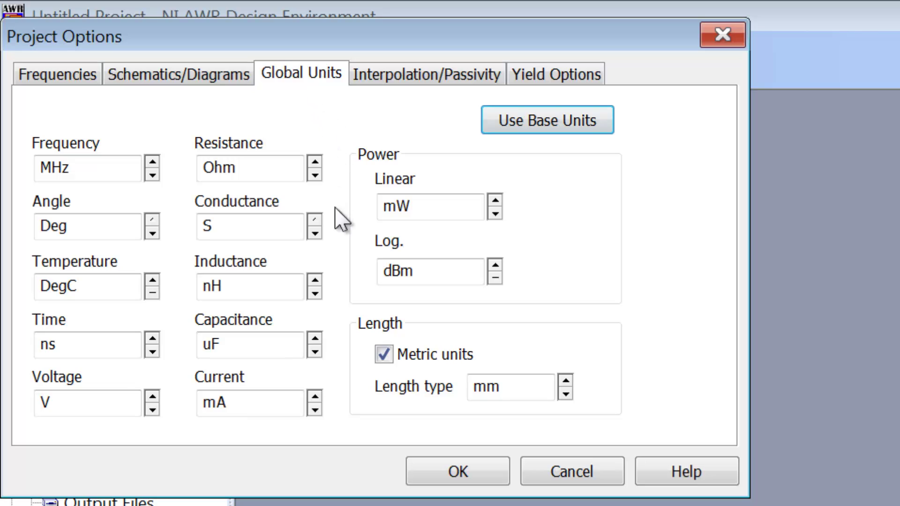
{"action": "left_click", "coordinate": [315, 353]}
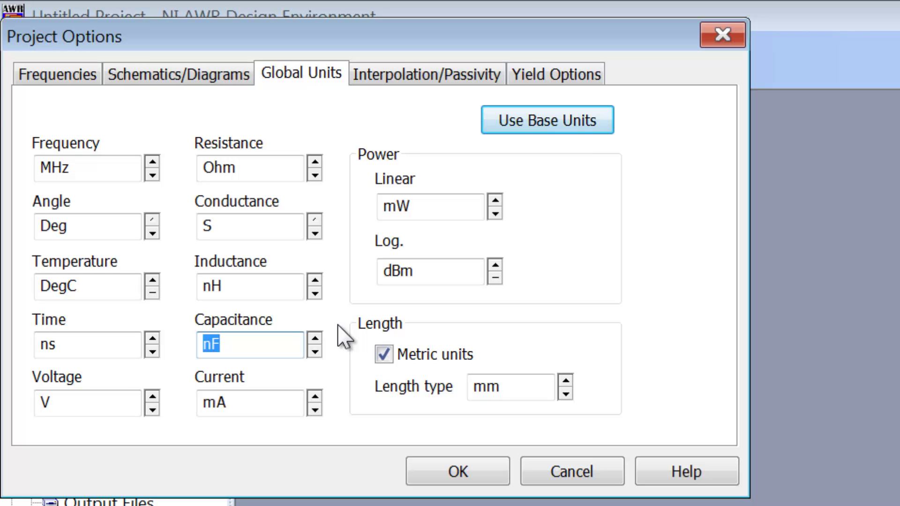
{"action": "left_click", "coordinate": [458, 472]}
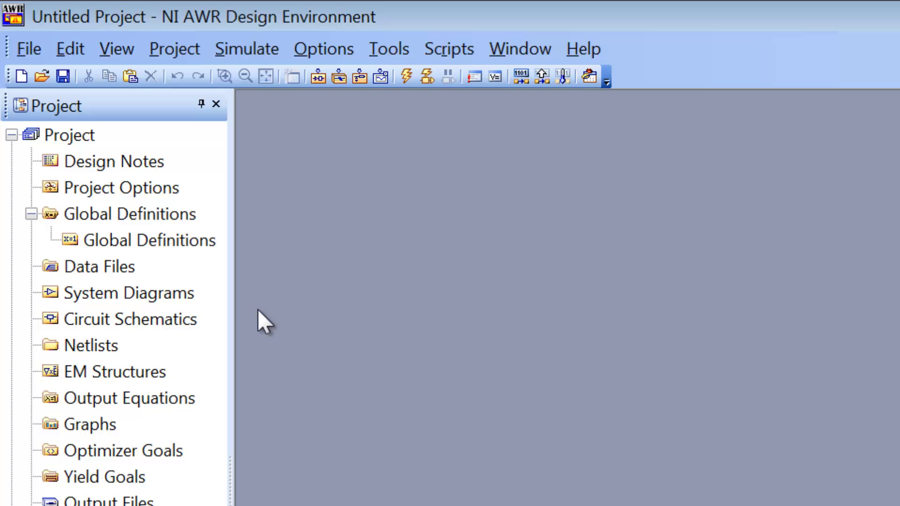
Step: Add a schematic named 'Series RLC' under Circuit Schematics
{"action": "right_click", "coordinate": [190, 317]}
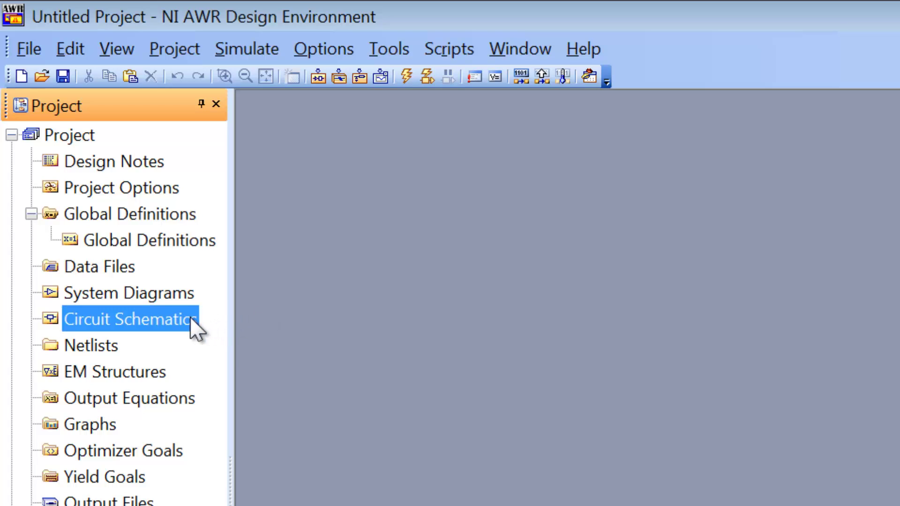
{"action": "left_click", "coordinate": [233, 366]}
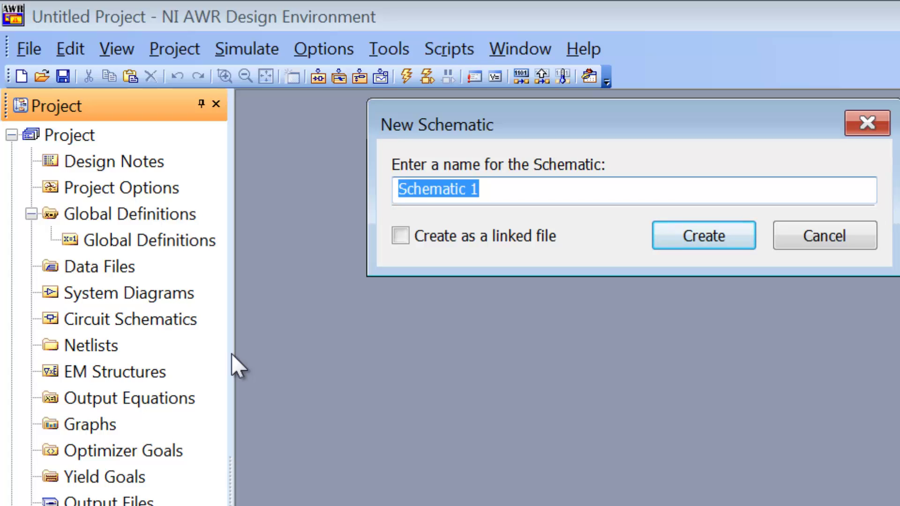
{"action": "type", "text": "Series RLC"}
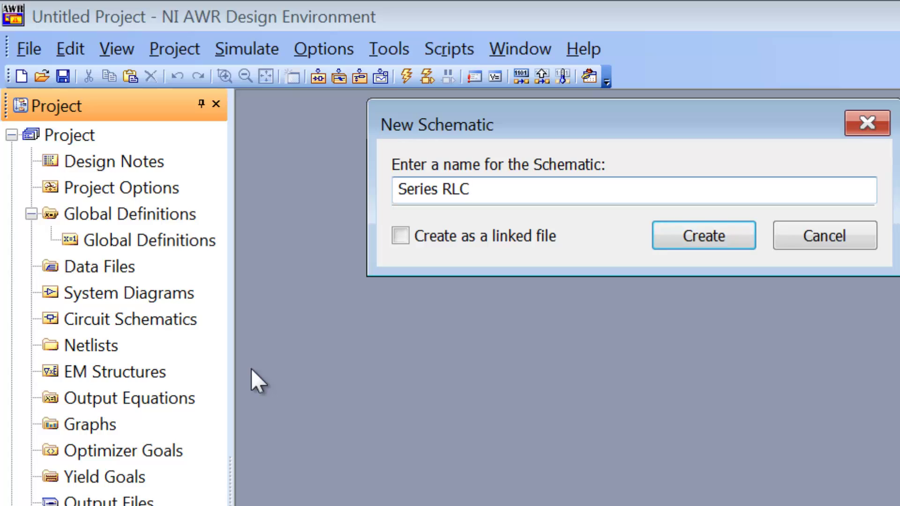
{"action": "key", "text": "Return"}
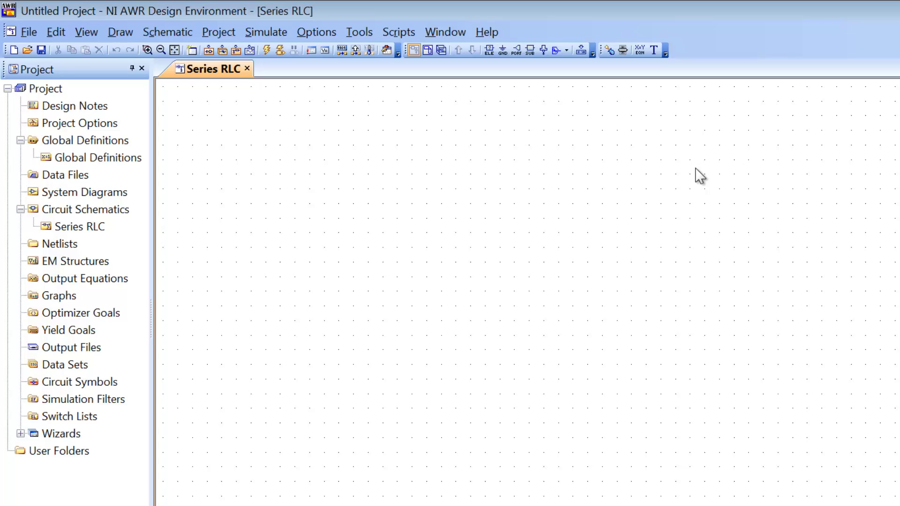
Step: Filter the element list for 'res' and place a RES resistor on the schematic
{"action": "key", "text": "ctrl+l"}
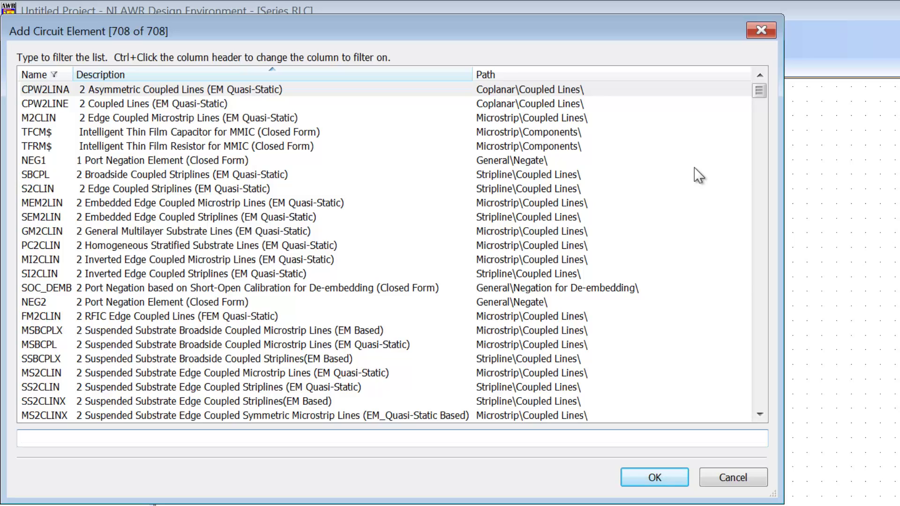
{"action": "left_click_drag", "start_coordinate": [72, 75], "coordinate": [119, 74]}
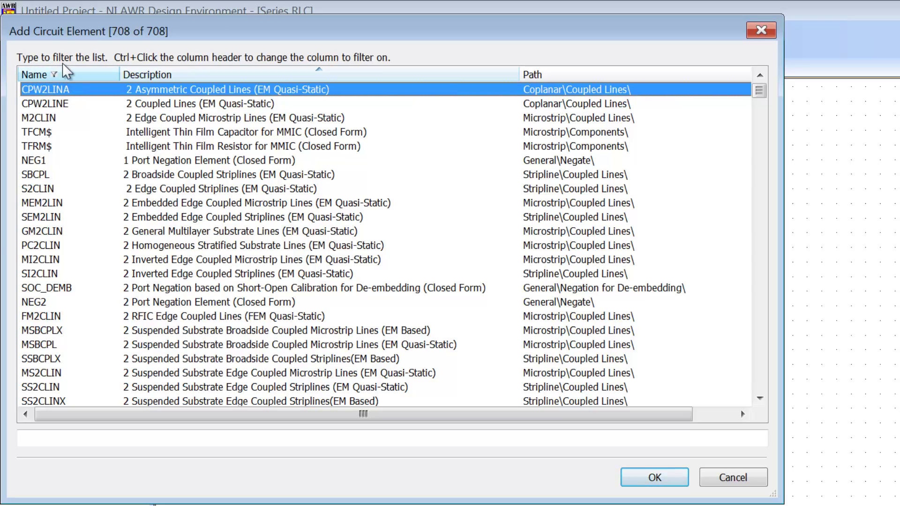
{"action": "left_click", "coordinate": [240, 75], "text": "ctrl"}
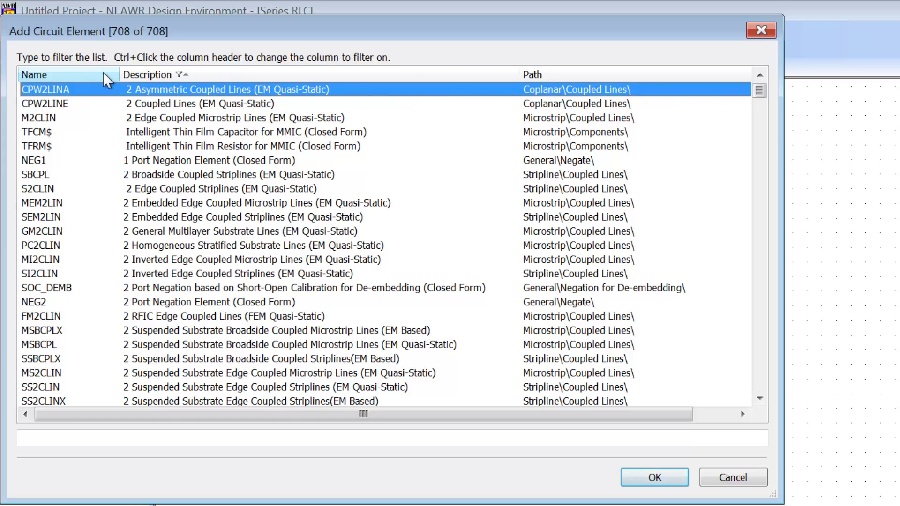
{"action": "left_click", "coordinate": [84, 74]}
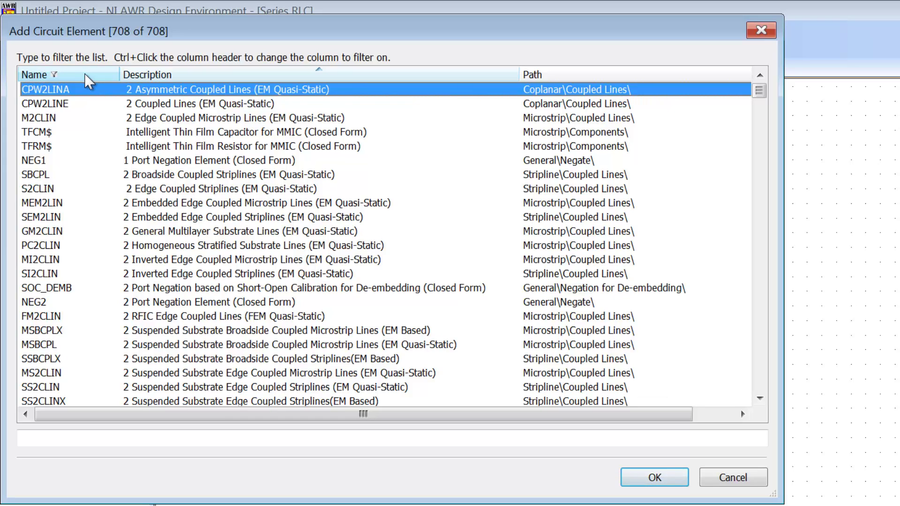
{"action": "left_click", "coordinate": [87, 439]}
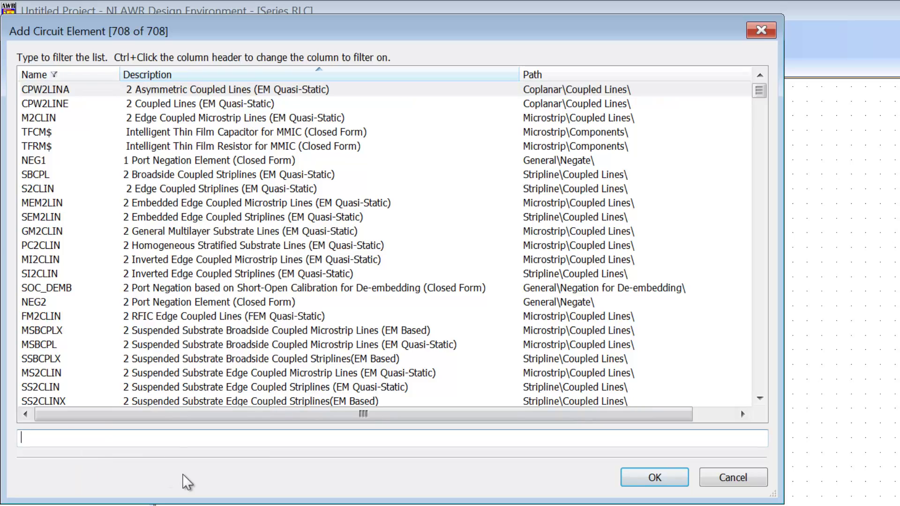
{"action": "type", "text": "res"}
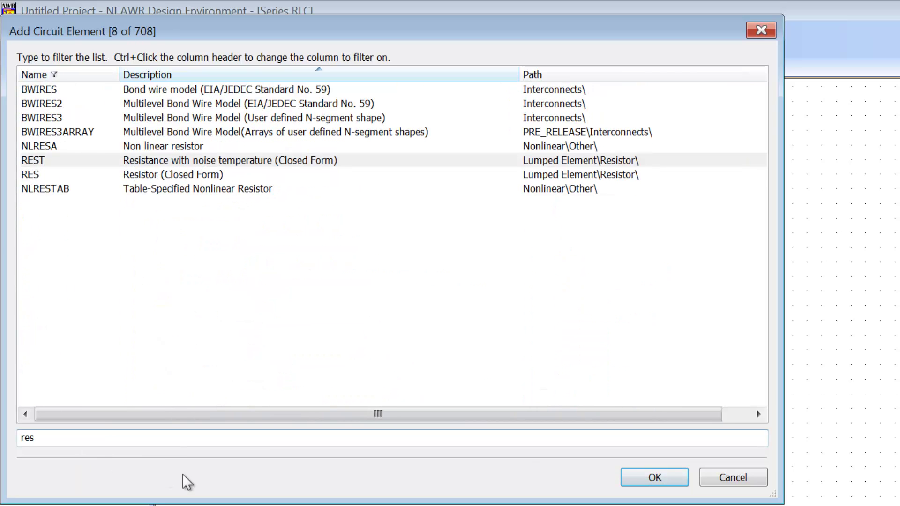
{"action": "key", "text": "Down"}
{"action": "key", "text": "Return"}
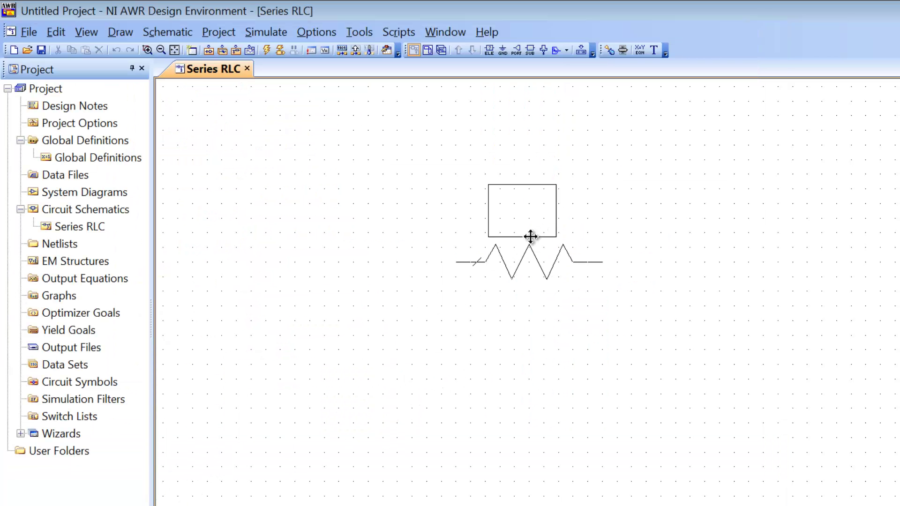
{"action": "left_click", "coordinate": [531, 237]}
Step: Place a CAP capacitor joined to the resistor's right end
{"action": "key", "text": "ctrl+l"}
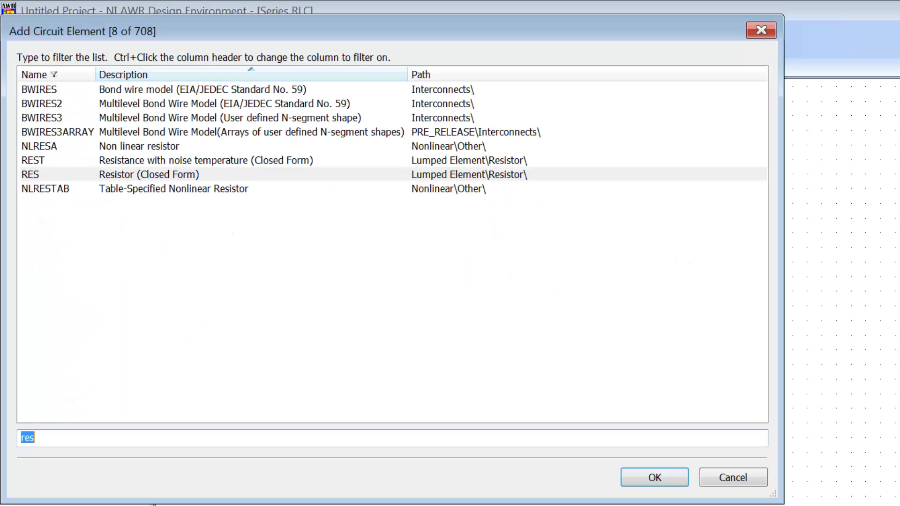
{"action": "type", "text": "cap"}
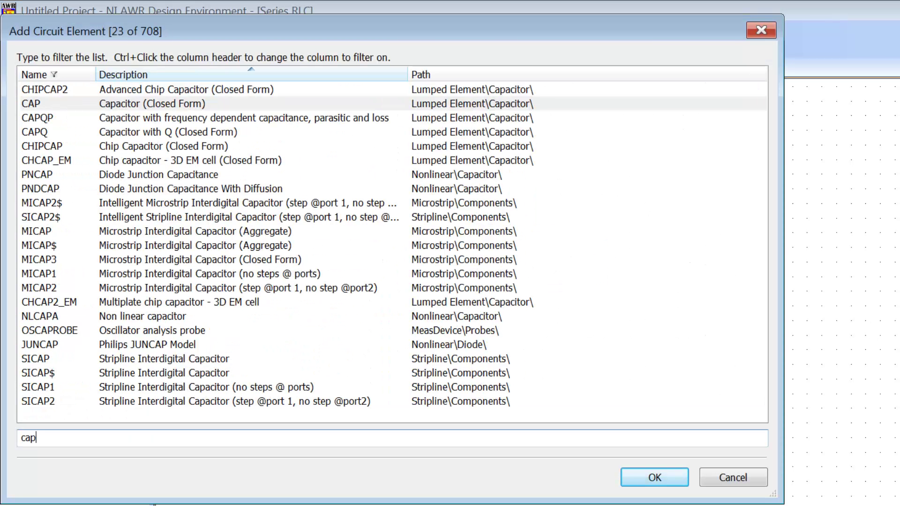
{"action": "key", "text": "Return"}
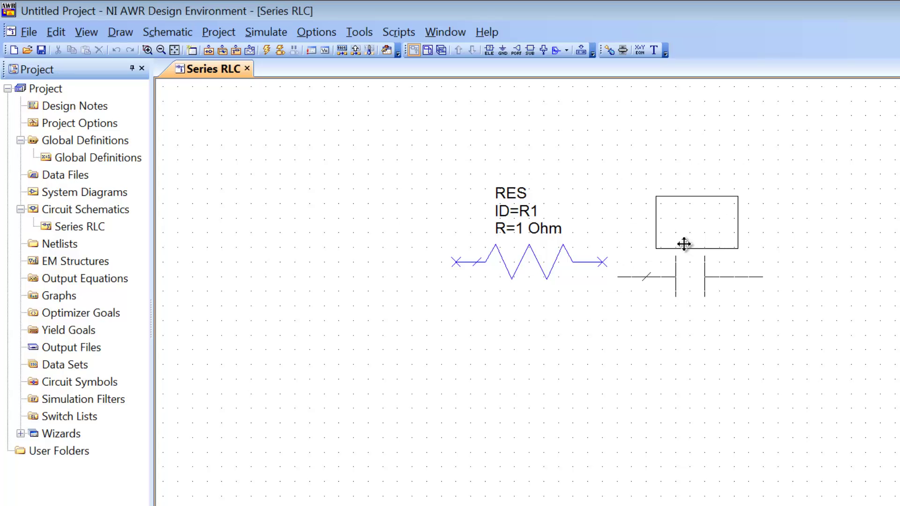
{"action": "left_click", "coordinate": [681, 236]}
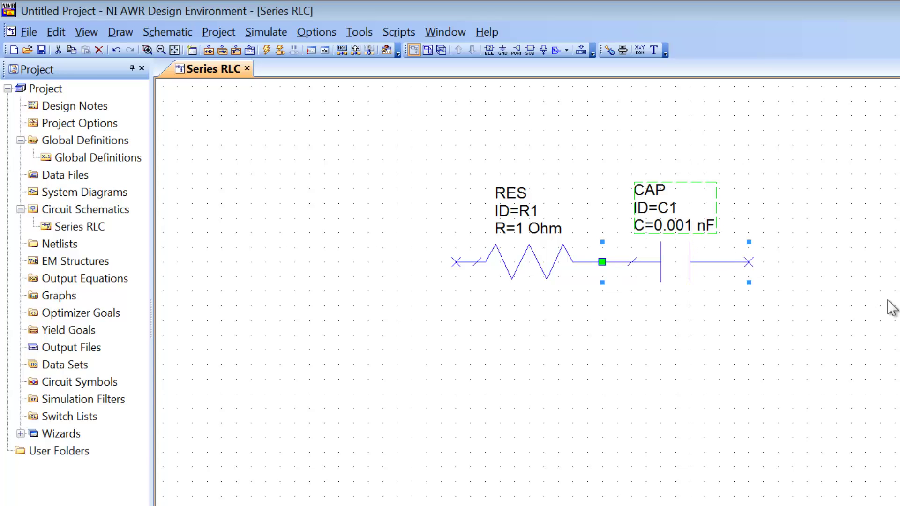
Step: Place a horizontal IND inductor joined to the capacitor's right end
{"action": "key", "text": "ctrl+l"}
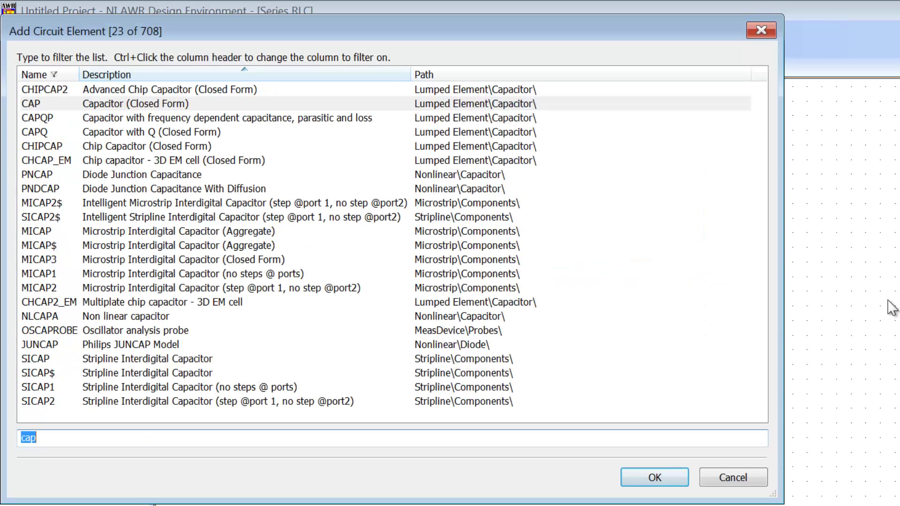
{"action": "type", "text": "ind"}
{"action": "key", "text": "Return"}
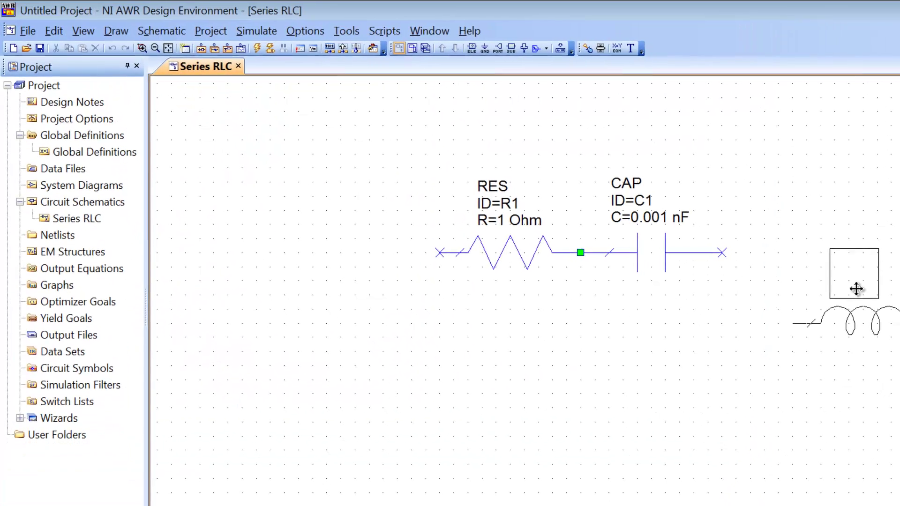
{"action": "right_click", "coordinate": [834, 273]}
{"action": "right_click", "coordinate": [828, 289]}
{"action": "right_click", "coordinate": [819, 303]}
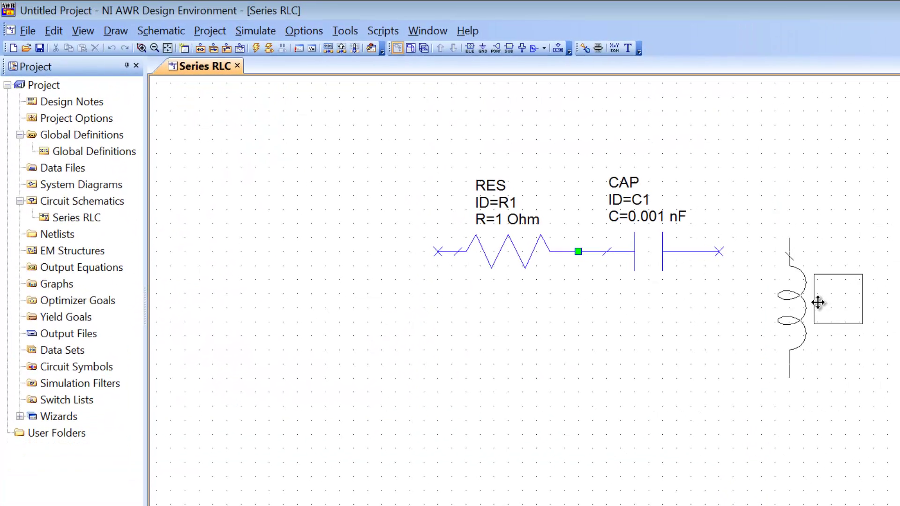
{"action": "right_click", "coordinate": [819, 293]}
{"action": "left_click", "coordinate": [792, 230]}
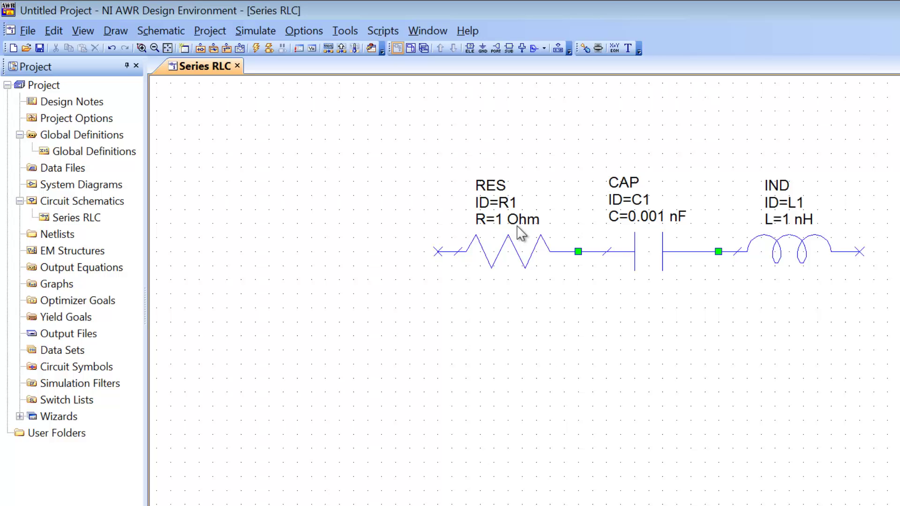
Step: Change R1's resistance to 50 Ohm and C1's capacitance to 1 nF
{"action": "double_click", "coordinate": [502, 221]}
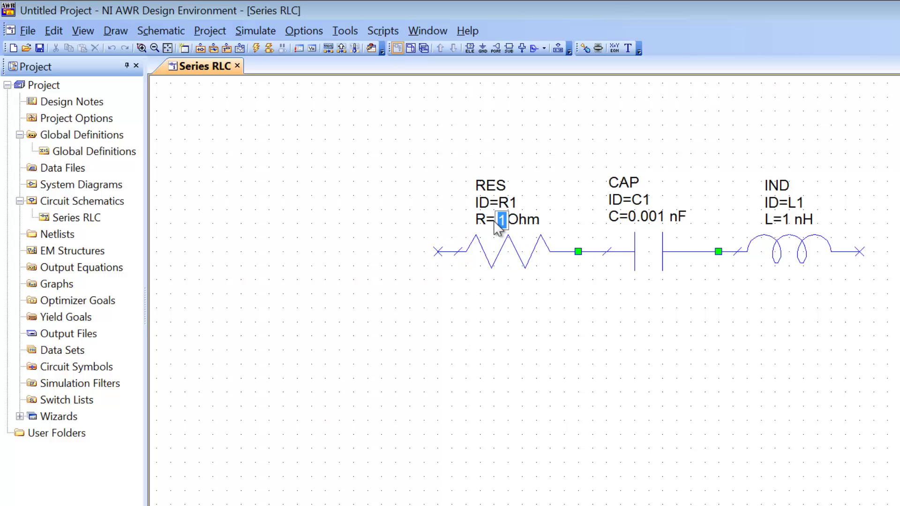
{"action": "type", "text": "50"}
{"action": "double_click", "coordinate": [648, 218]}
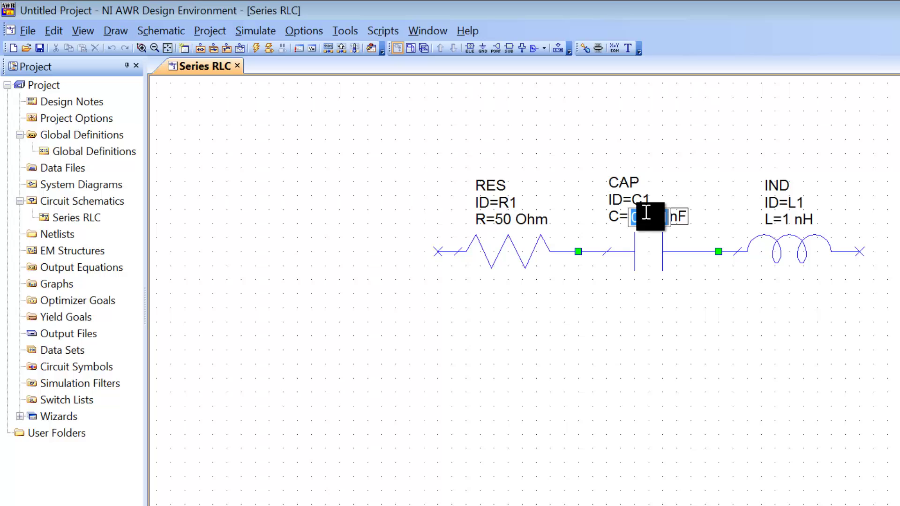
{"action": "type", "text": "1"}
{"action": "left_click", "coordinate": [688, 190]}
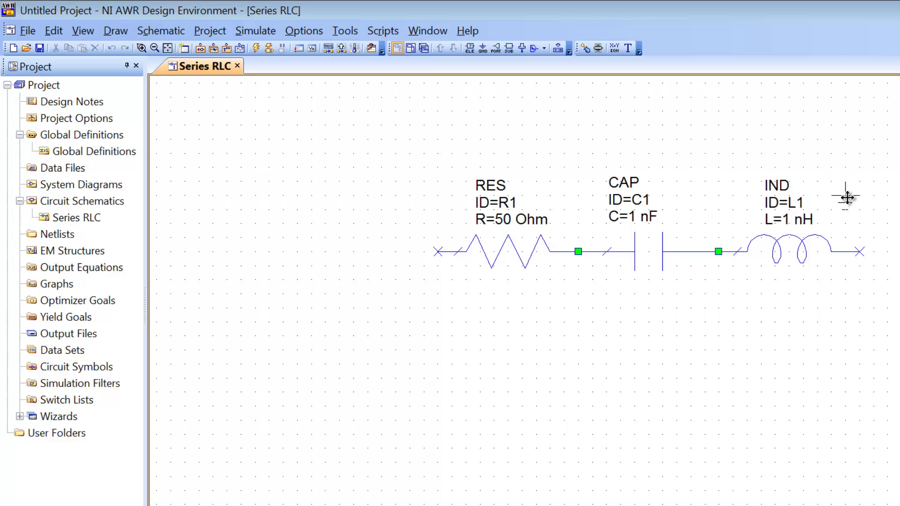
Step: Connect a ground below the inductor's right terminal with a vertical wire
{"action": "left_click", "coordinate": [862, 246]}
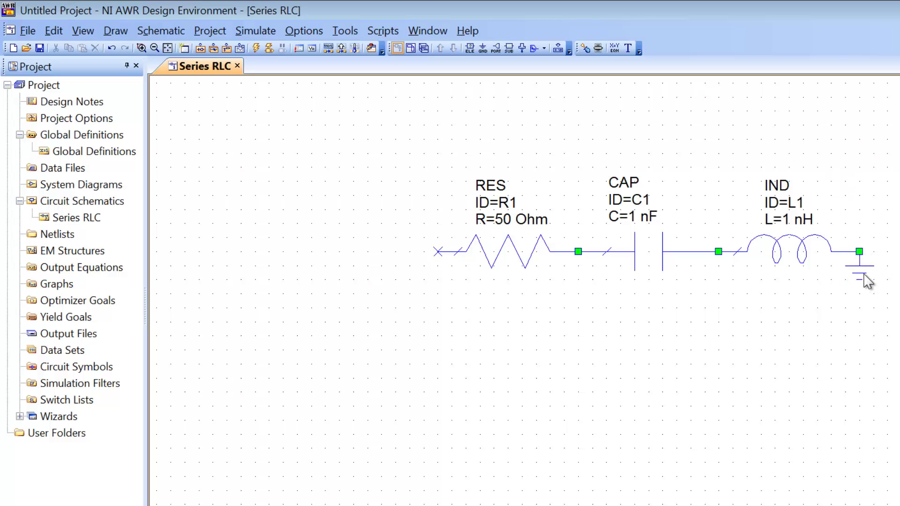
{"action": "left_click_drag", "start_coordinate": [861, 272], "coordinate": [862, 395]}
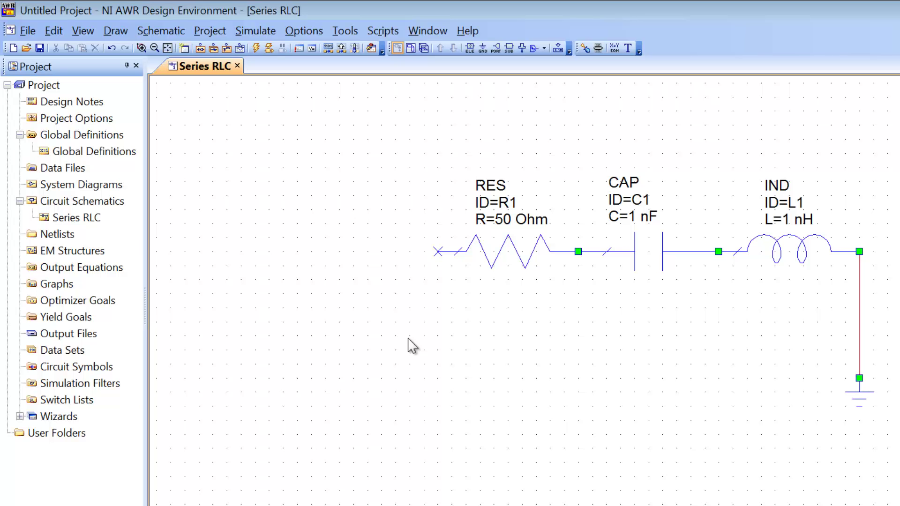
Step: Place an ACVS voltage source left of the resistor and pick up a ground
{"action": "key", "text": "ctrl+l"}
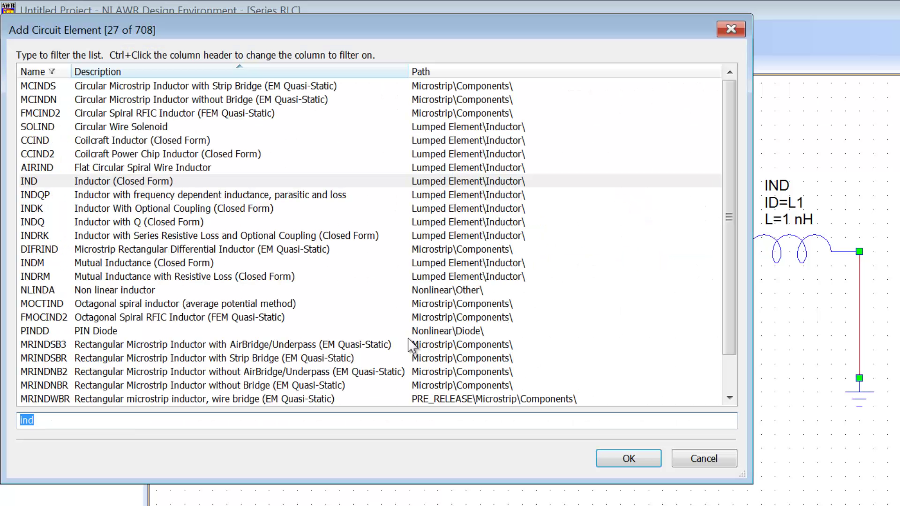
{"action": "type", "text": "acvs"}
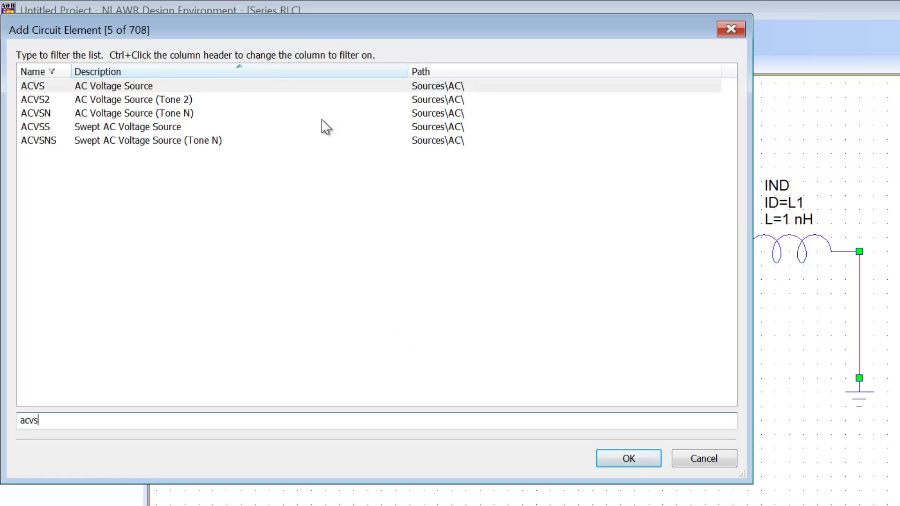
{"action": "left_click", "coordinate": [637, 461]}
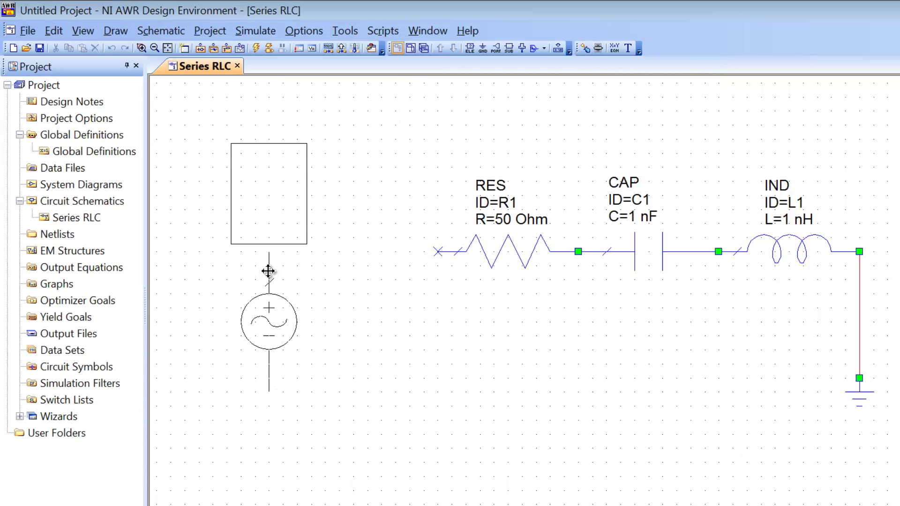
{"action": "left_click", "coordinate": [268, 271]}
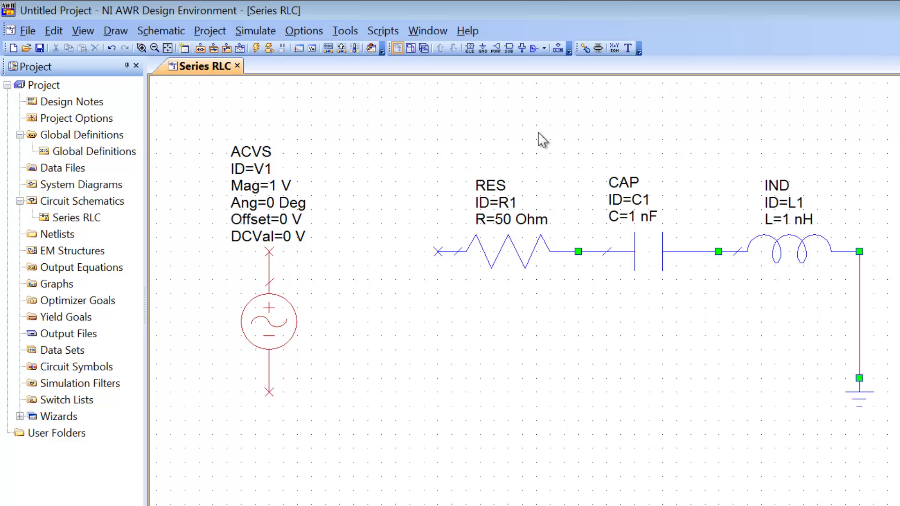
{"action": "key", "text": "ctrl+g"}
Step: Attach the ground to the ACVS source's bottom terminal
{"action": "left_click", "coordinate": [269, 391]}
Step: Filter the element library by name for 'I_meter' and pick I_METER
{"action": "key", "text": "ctrl+l"}
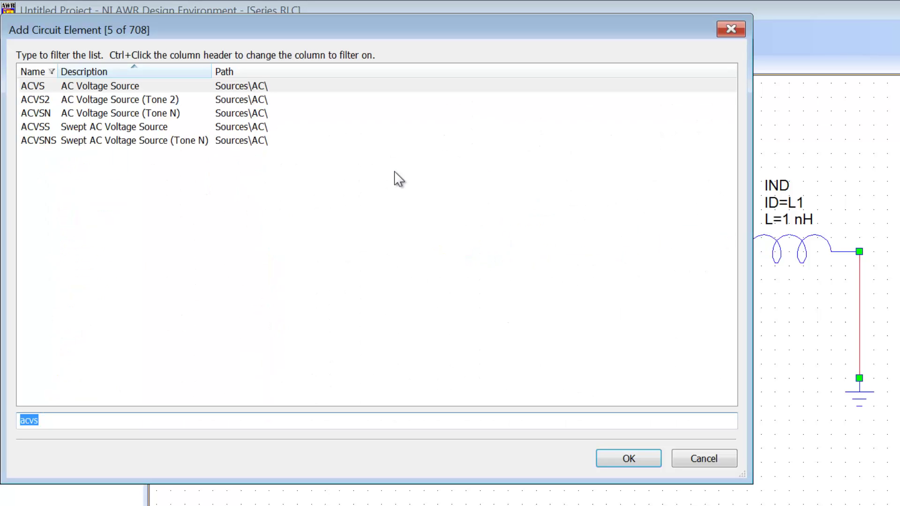
{"action": "left_click", "coordinate": [135, 71], "text": "ctrl"}
{"action": "left_click", "coordinate": [133, 423]}
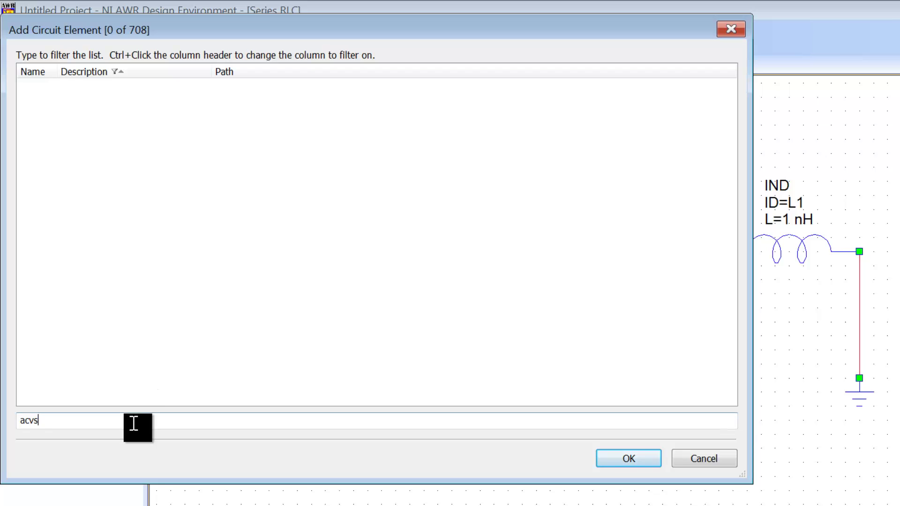
{"action": "double_click", "coordinate": [134, 424]}
{"action": "type", "text": "current m"}
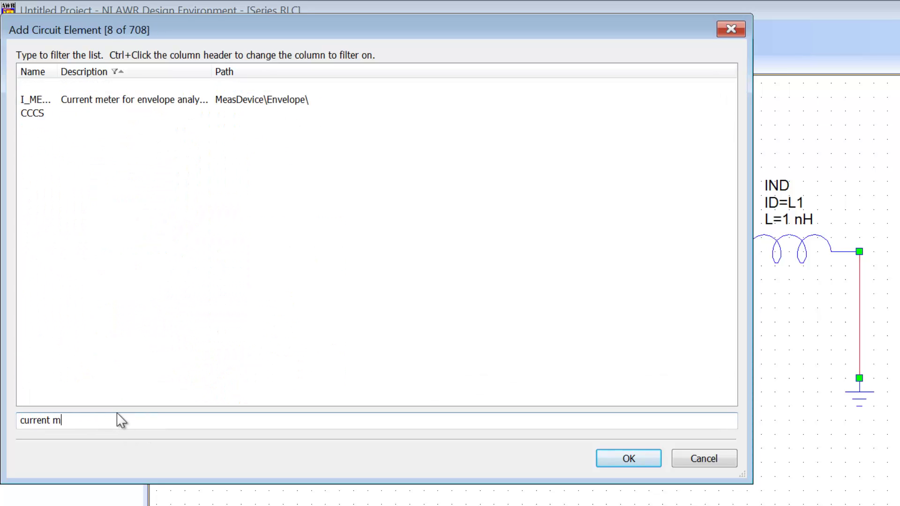
{"action": "type", "text": "eter"}
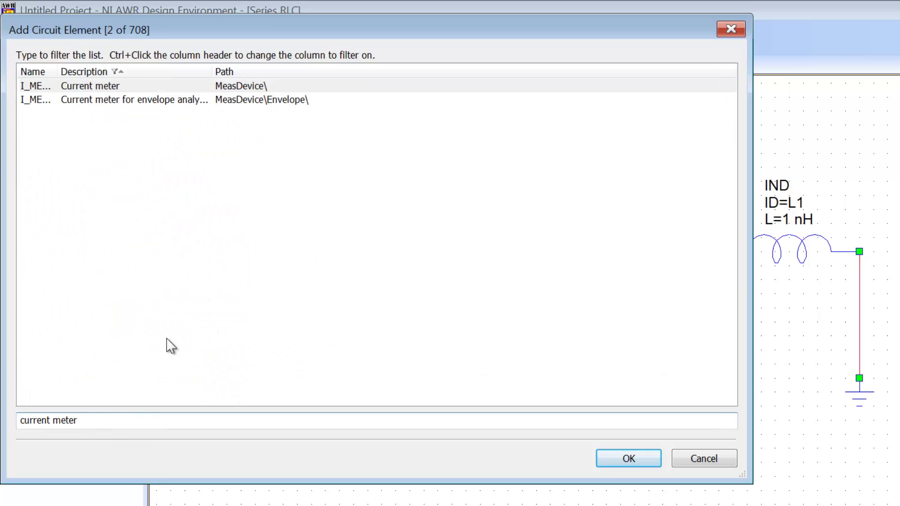
{"action": "left_click", "coordinate": [31, 72], "text": "ctrl"}
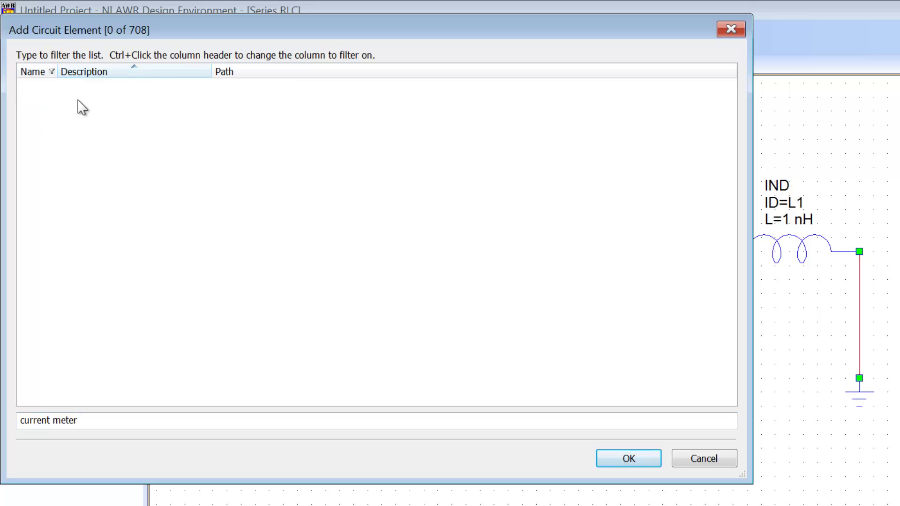
{"action": "key", "text": "ctrl+a"}
{"action": "key", "text": "BackSpace"}
{"action": "type", "text": "I_meter"}
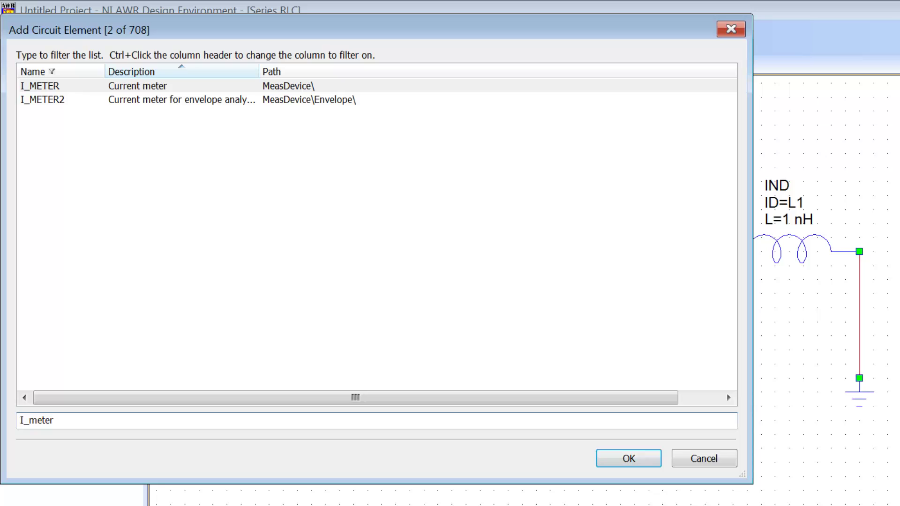
{"action": "key", "text": "Return"}
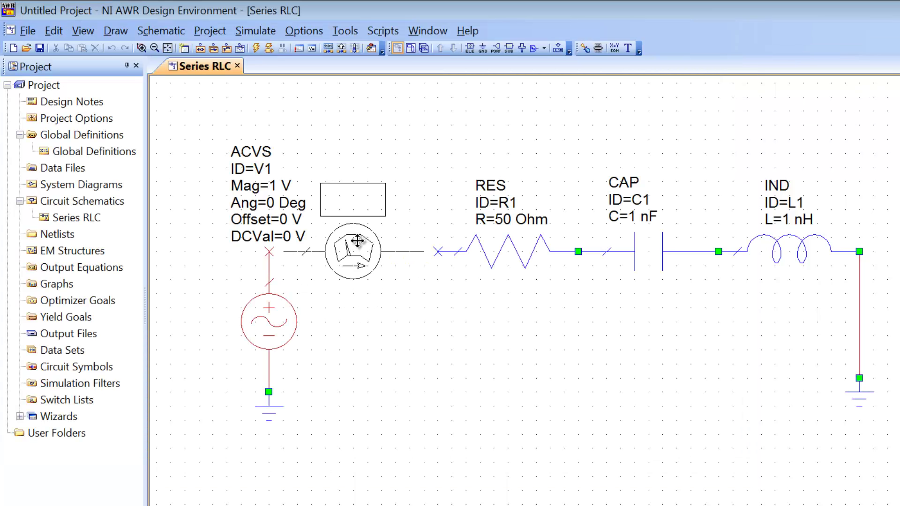
Step: Place the meter between V1 and R1, wire both sides, and move V1's labels left
{"action": "left_click", "coordinate": [358, 241]}
{"action": "left_click", "coordinate": [270, 253]}
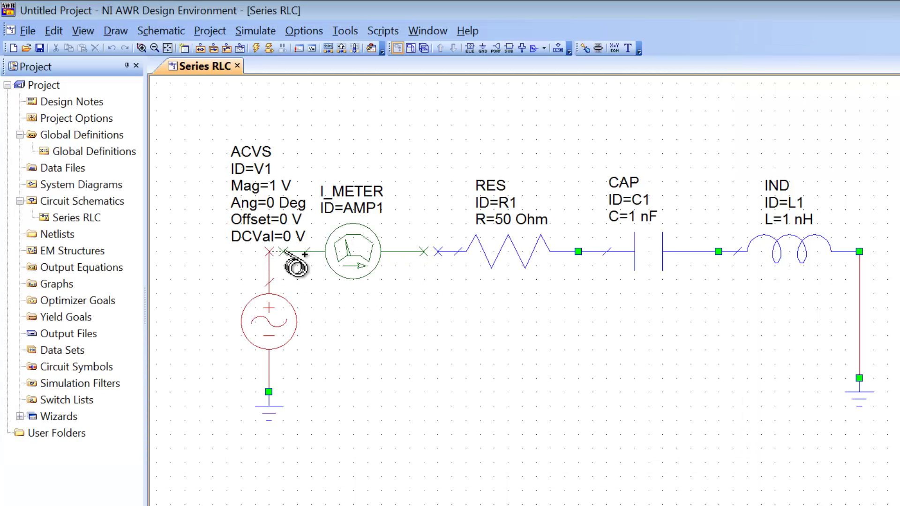
{"action": "left_click", "coordinate": [283, 251]}
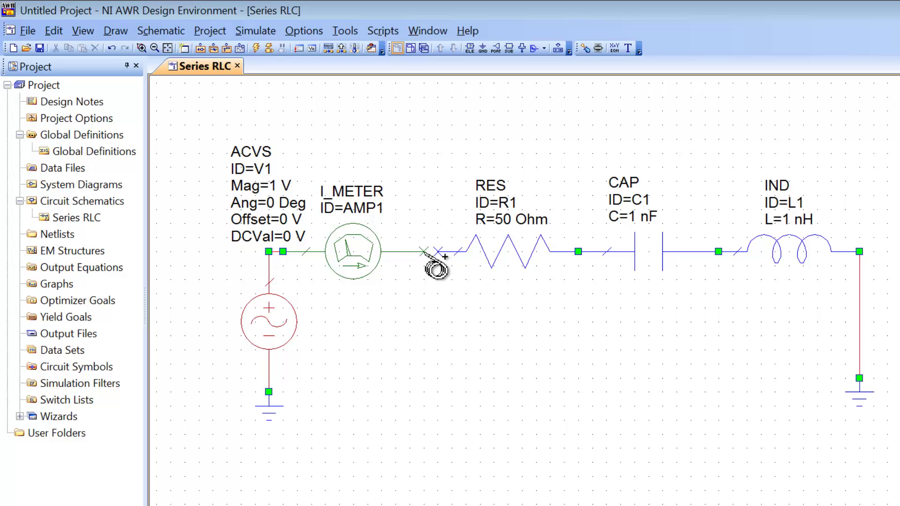
{"action": "left_click", "coordinate": [423, 252]}
{"action": "left_click", "coordinate": [438, 251]}
{"action": "left_click", "coordinate": [268, 199]}
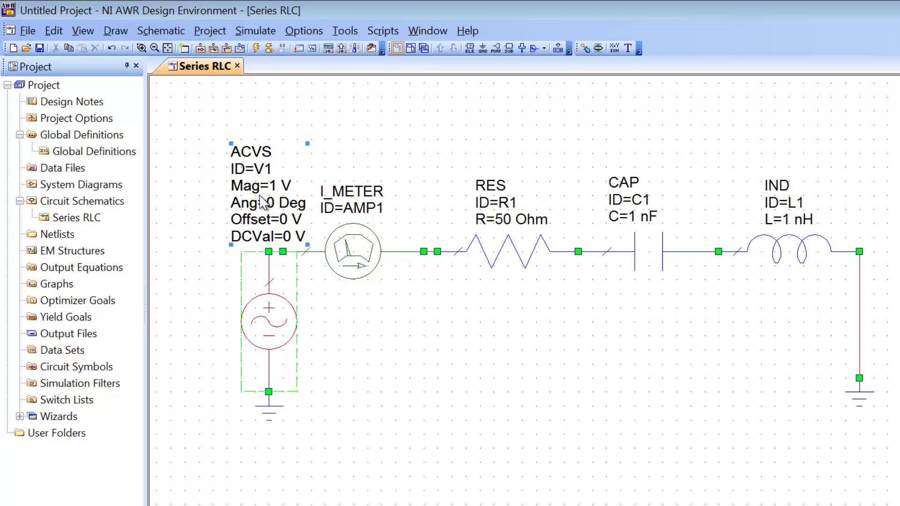
{"action": "left_click_drag", "start_coordinate": [257, 190], "coordinate": [193, 229]}
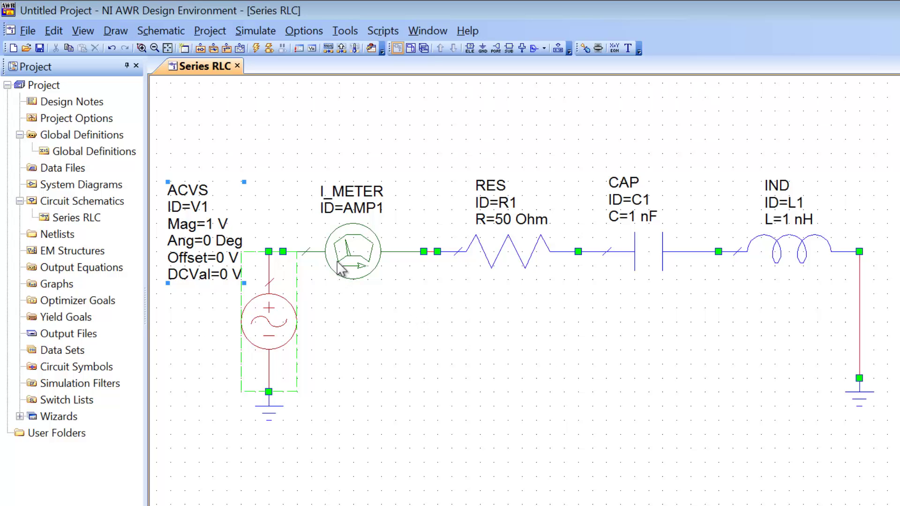
Step: Change the meter's ID to I_RLC, recentre the circuit, and open Add Circuit Element
{"action": "double_click", "coordinate": [365, 211]}
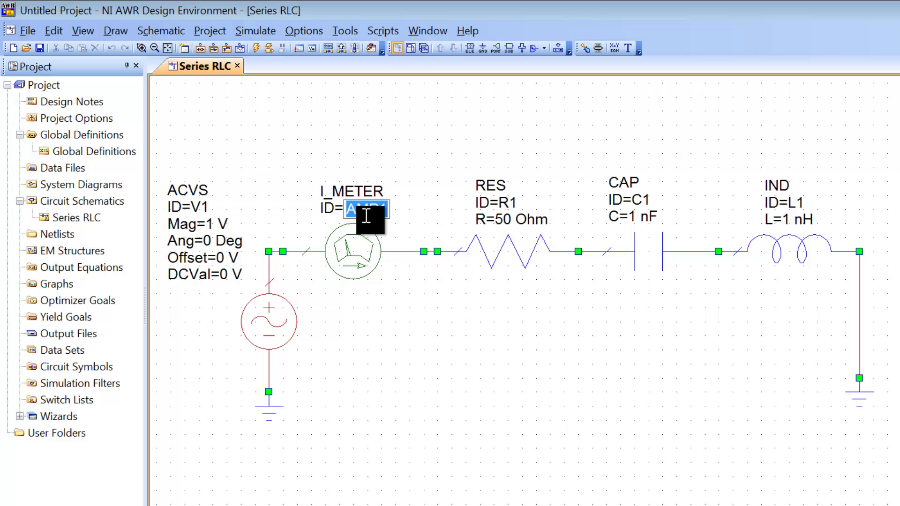
{"action": "type", "text": "I_"}
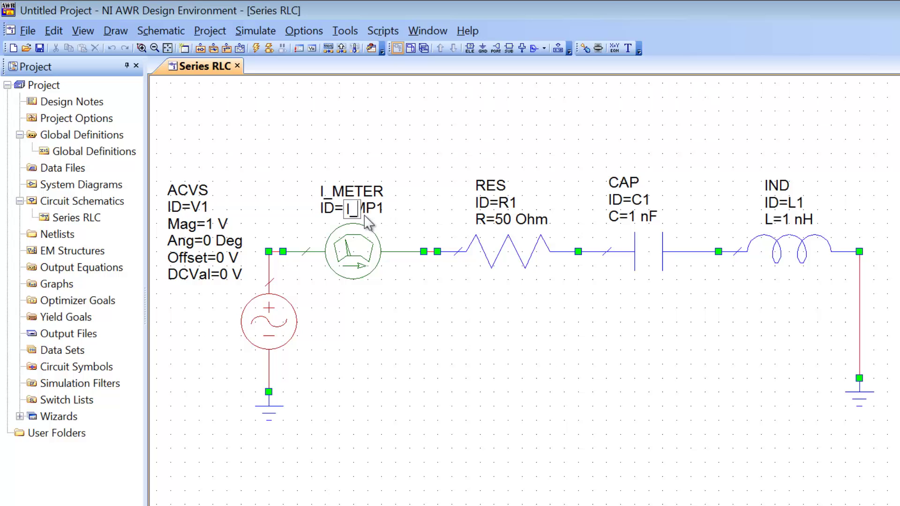
{"action": "type", "text": "RLC"}
{"action": "key", "text": "Return"}
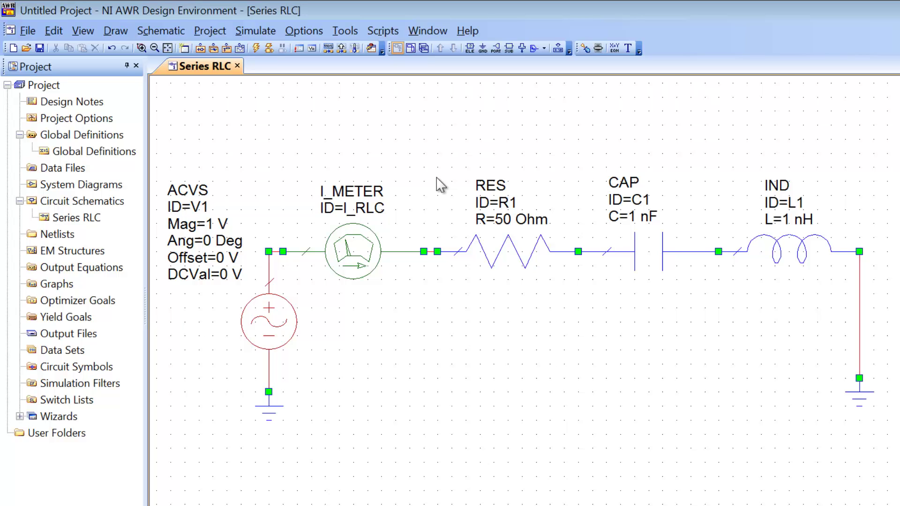
{"action": "left_click_drag", "start_coordinate": [440, 184], "coordinate": [508, 250]}
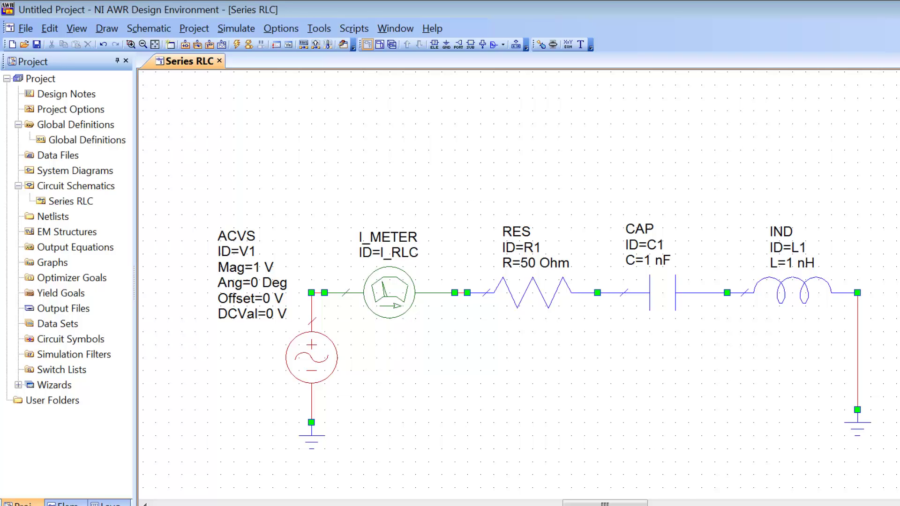
{"action": "key", "text": "ctrl+l"}
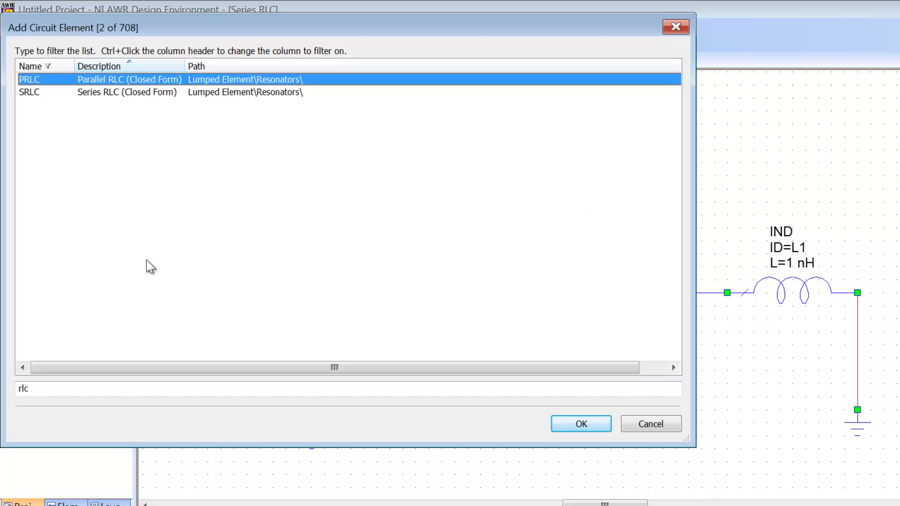
Step: Place a V_METER voltmeter, rotated horizontal, above the resistor and move its label upward
{"action": "left_click", "coordinate": [149, 389]}
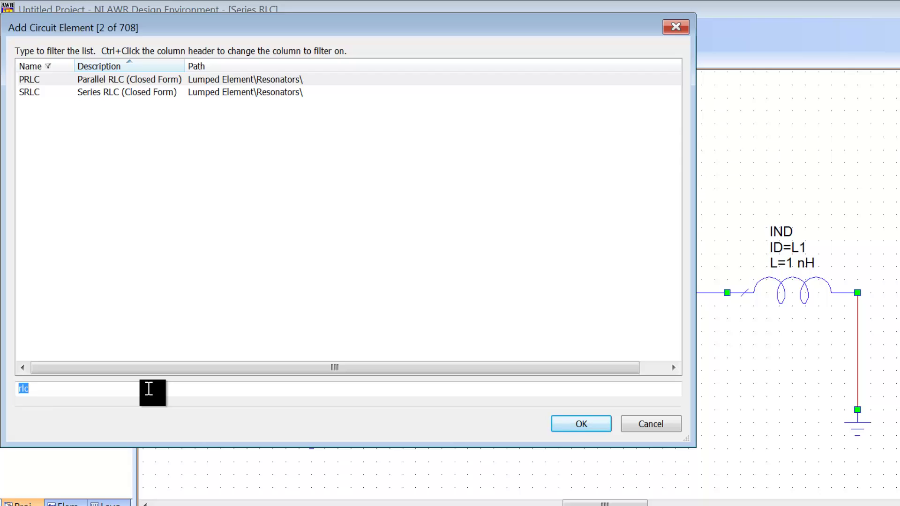
{"action": "type", "text": "v_meter"}
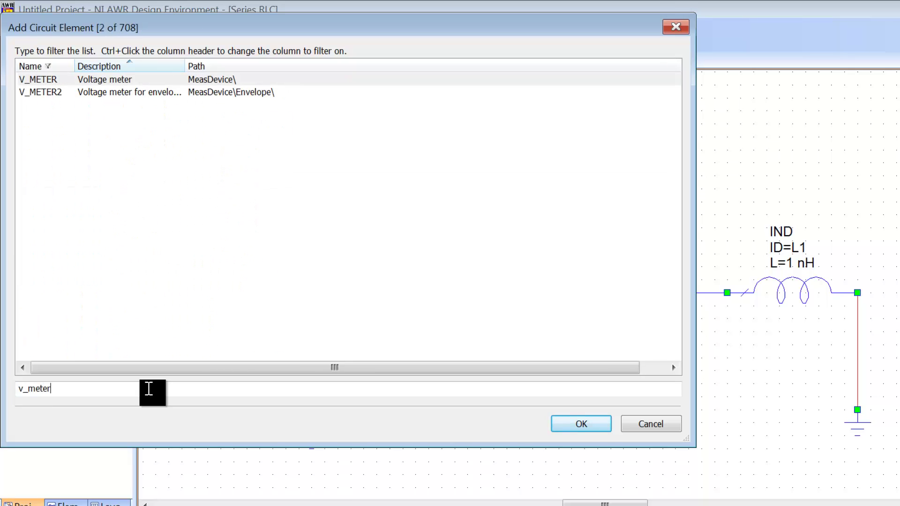
{"action": "key", "text": "Return"}
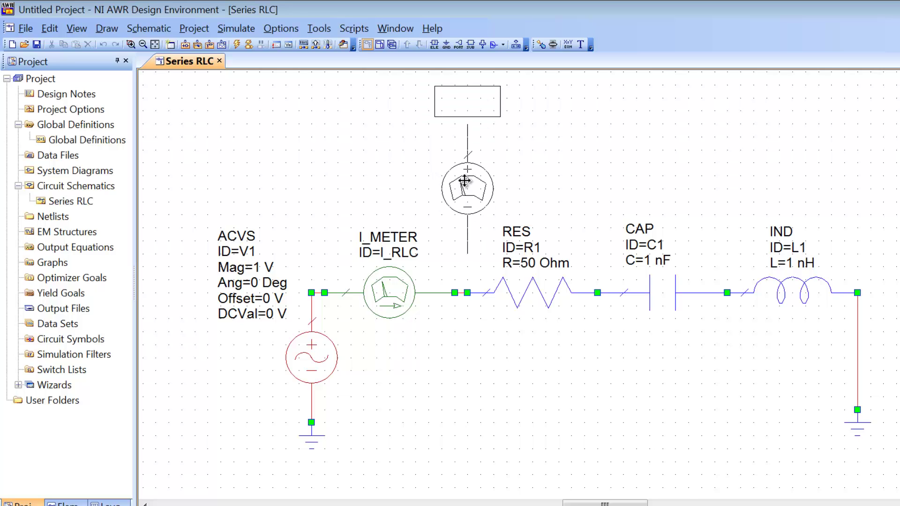
{"action": "right_click", "coordinate": [464, 181]}
{"action": "left_click", "coordinate": [527, 160]}
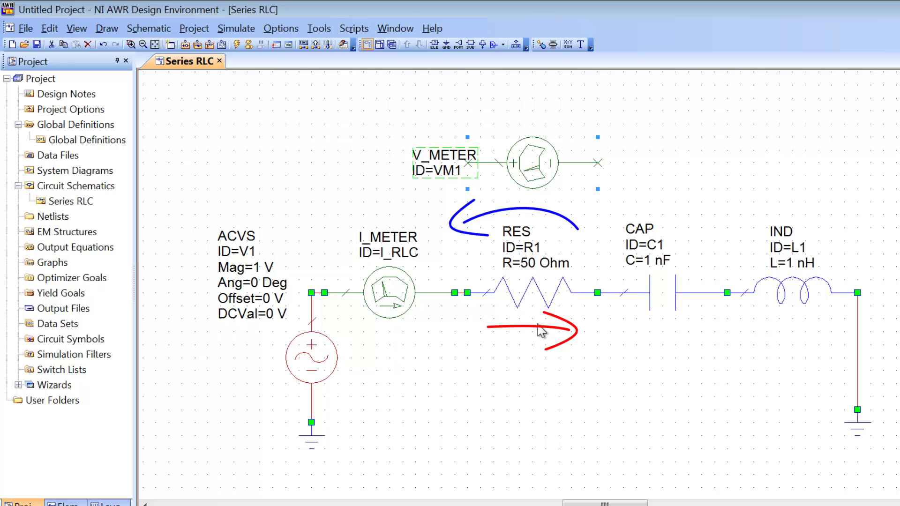
{"action": "left_click", "coordinate": [595, 178]}
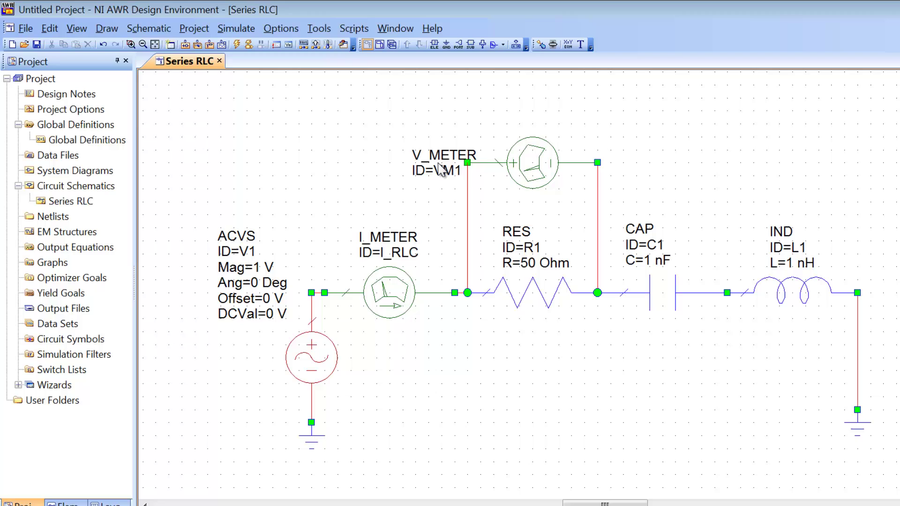
{"action": "left_click_drag", "start_coordinate": [438, 162], "coordinate": [522, 117]}
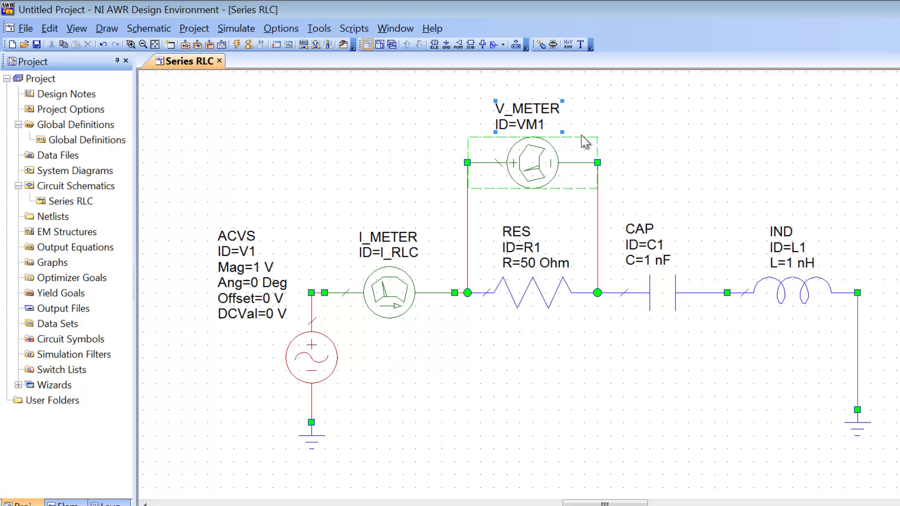
Step: Rename the voltmeter's ID to VR and paste a copy of it
{"action": "double_click", "coordinate": [531, 125]}
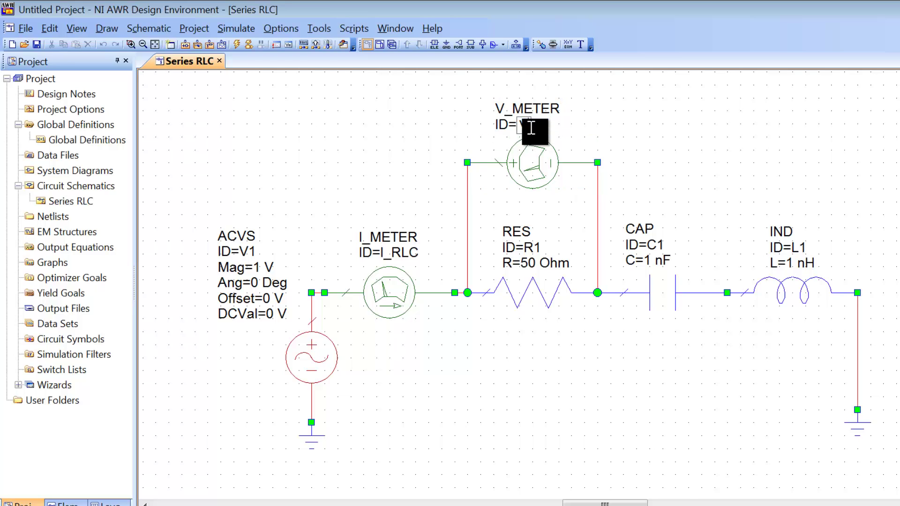
{"action": "type", "text": "VR"}
{"action": "key", "text": "Return"}
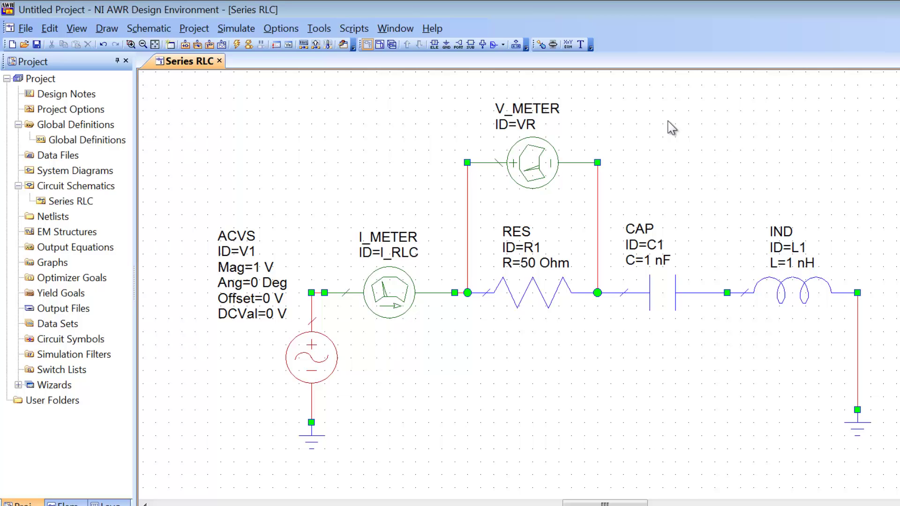
{"action": "left_click", "coordinate": [543, 164]}
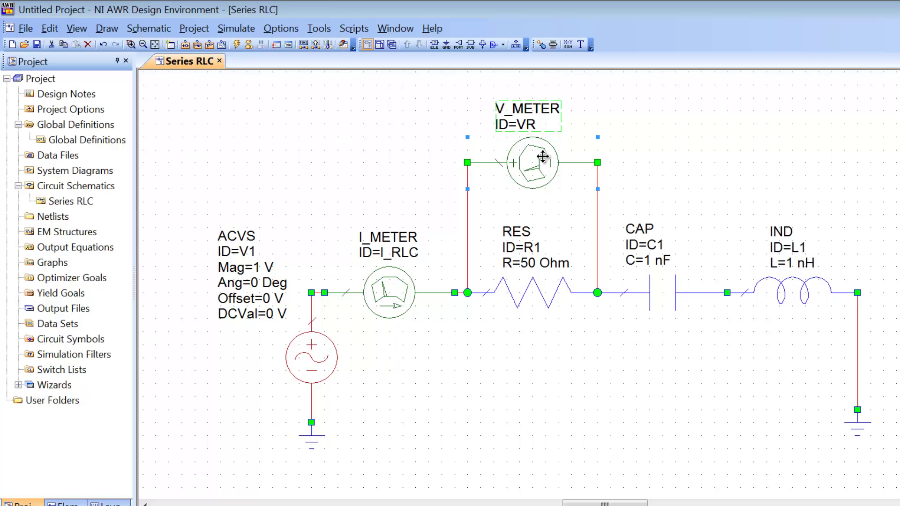
{"action": "key", "text": "ctrl+v"}
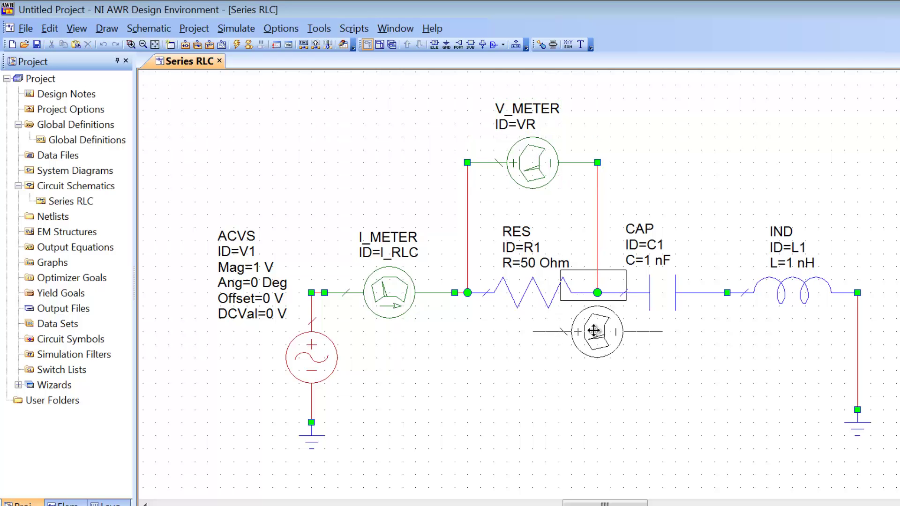
Step: Place the copied voltmeter below the capacitor and change its ID from VR1 to VC
{"action": "left_click", "coordinate": [665, 379]}
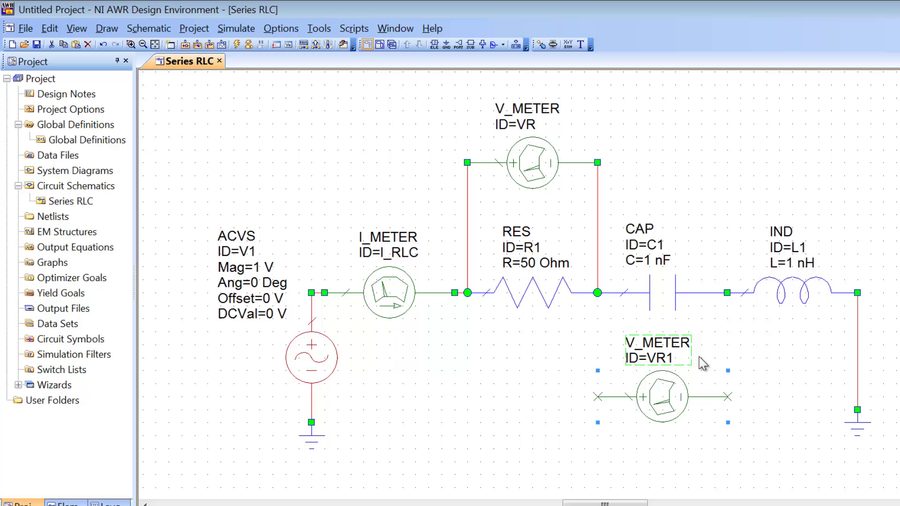
{"action": "double_click", "coordinate": [657, 359]}
{"action": "key", "text": "BackSpace"}
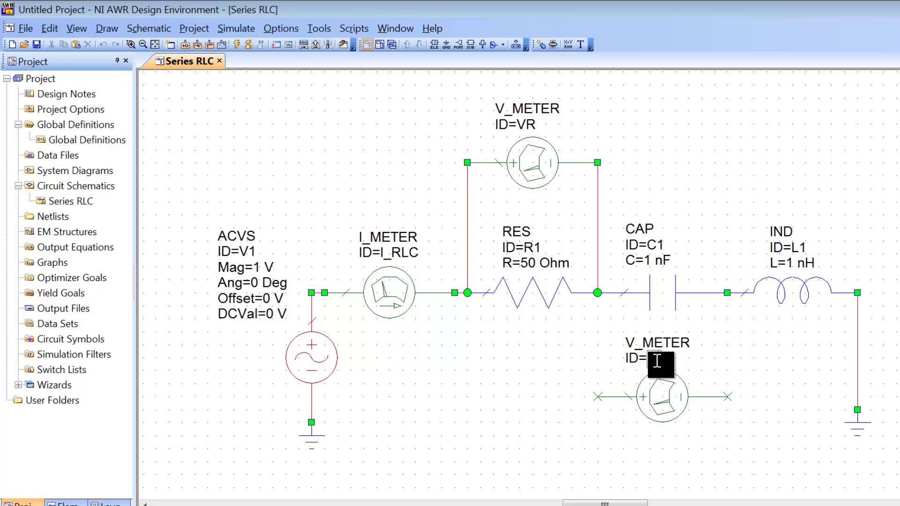
{"action": "type", "text": "VC"}
{"action": "key", "text": "Return"}
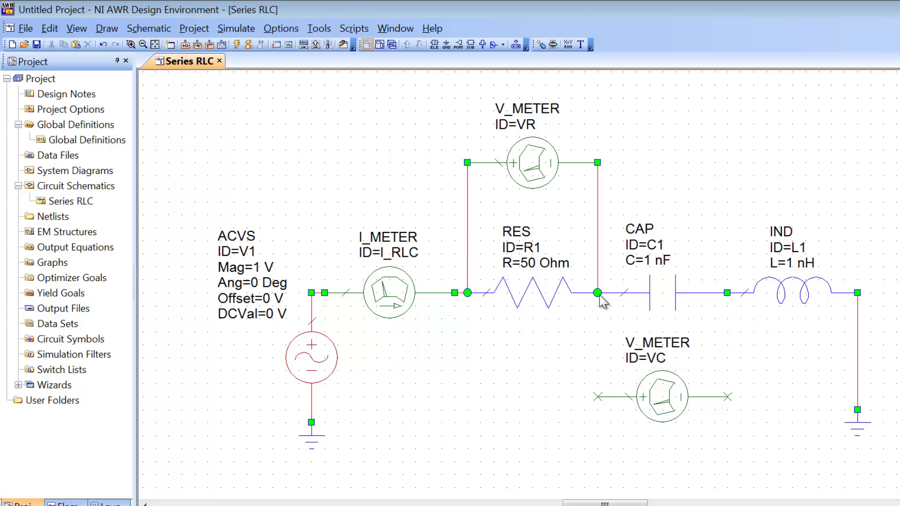
Step: Wire VC's terminals to the resistor–capacitor and capacitor–inductor nodes
{"action": "left_click", "coordinate": [598, 294]}
{"action": "left_click", "coordinate": [598, 397]}
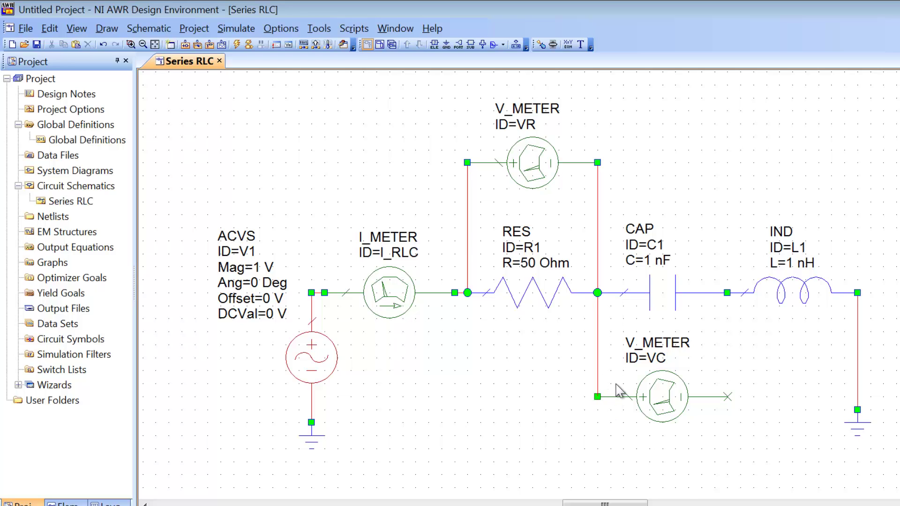
{"action": "left_click", "coordinate": [729, 294]}
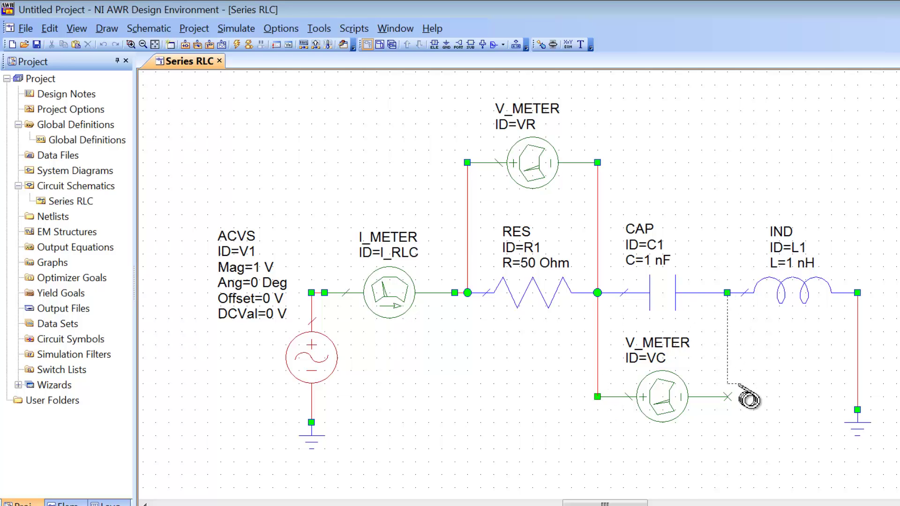
{"action": "left_click", "coordinate": [727, 397]}
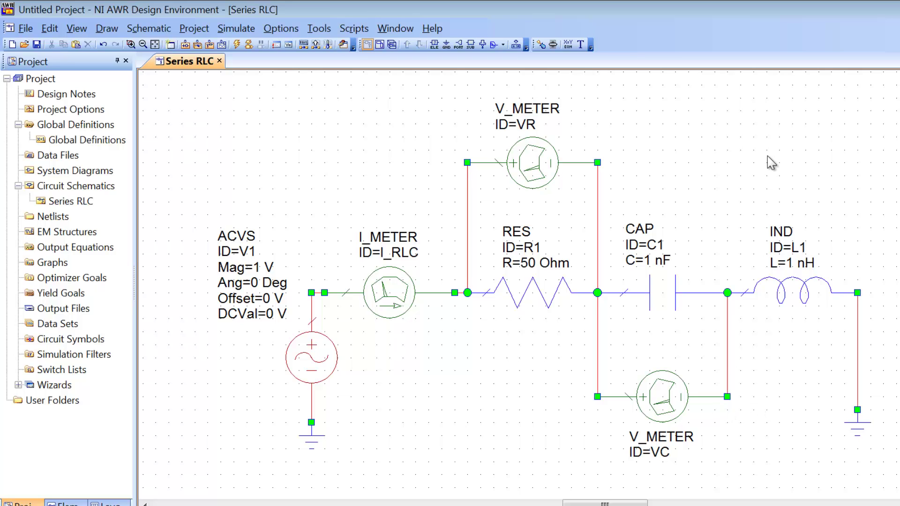
{"action": "key", "text": "ctrl+v"}
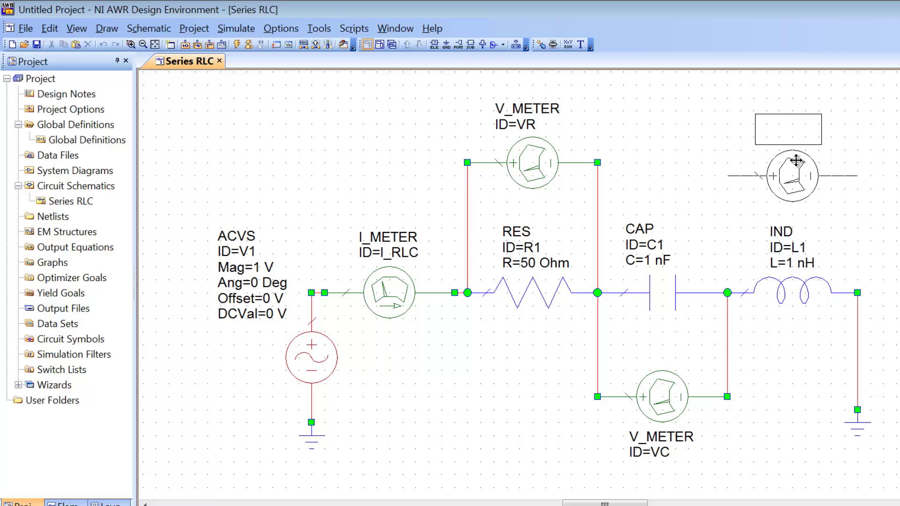
Step: Place the next voltmeter copy above the inductor and rename its ID to VL
{"action": "left_click", "coordinate": [796, 160]}
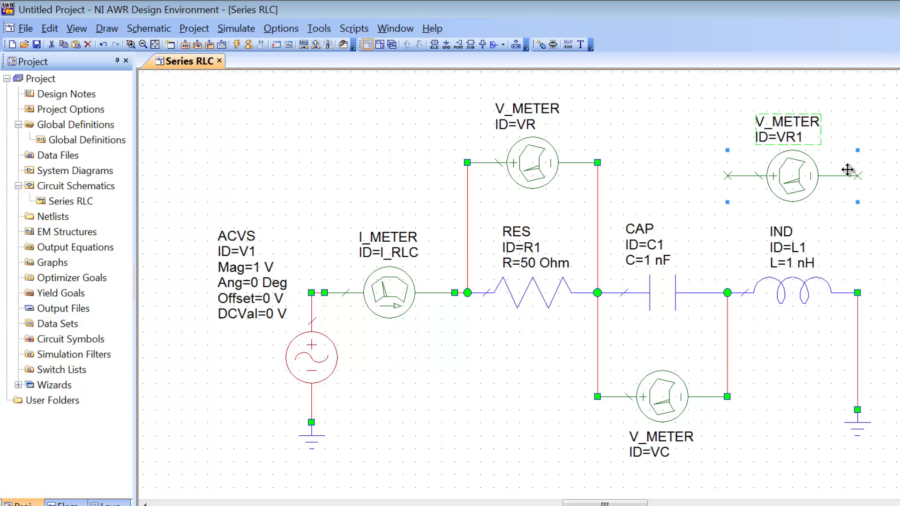
{"action": "double_click", "coordinate": [795, 141]}
{"action": "type", "text": "VL"}
{"action": "key", "text": "Return"}
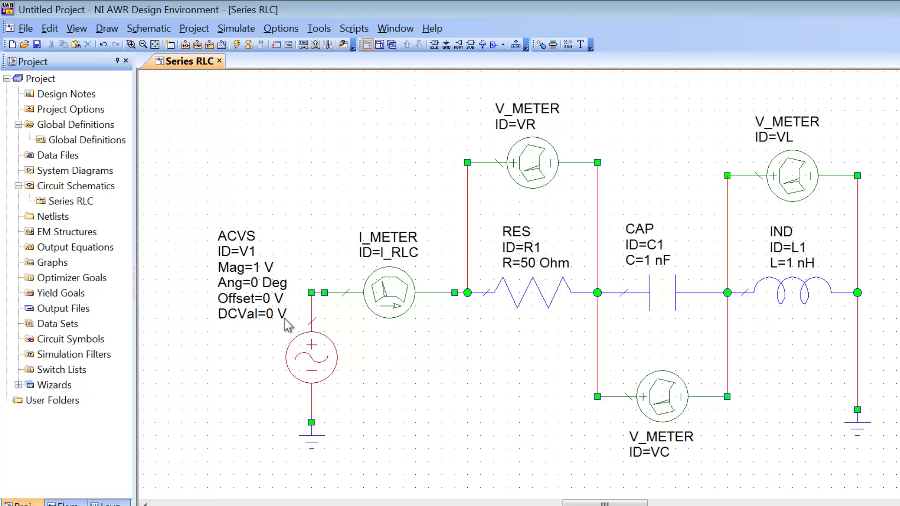
{"action": "double_click", "coordinate": [70, 110]}
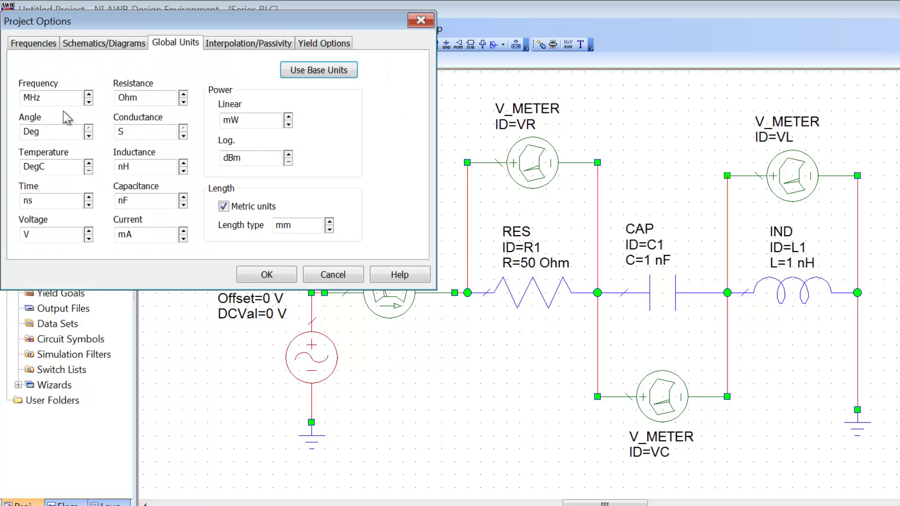
Step: Confirm the single 1 MHz project frequency, then create a rectangular graph named Resistor
{"action": "left_click", "coordinate": [48, 44]}
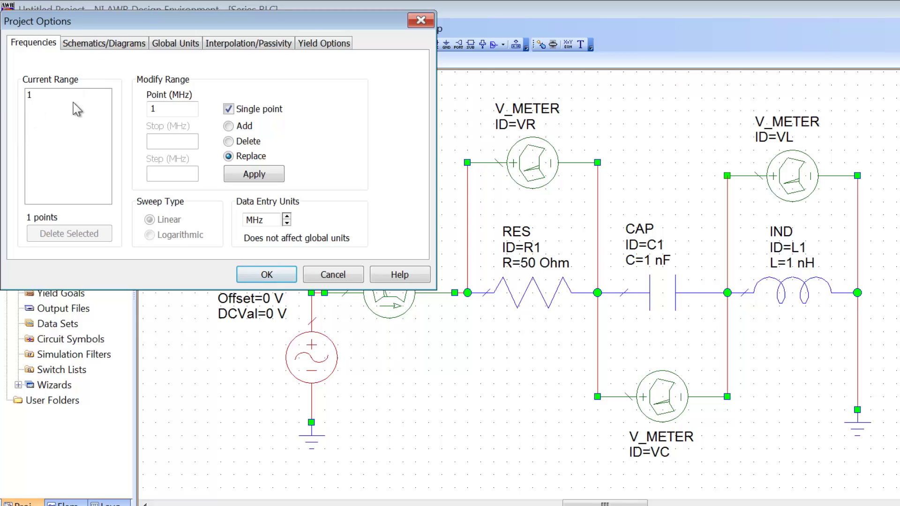
{"action": "left_click", "coordinate": [252, 278]}
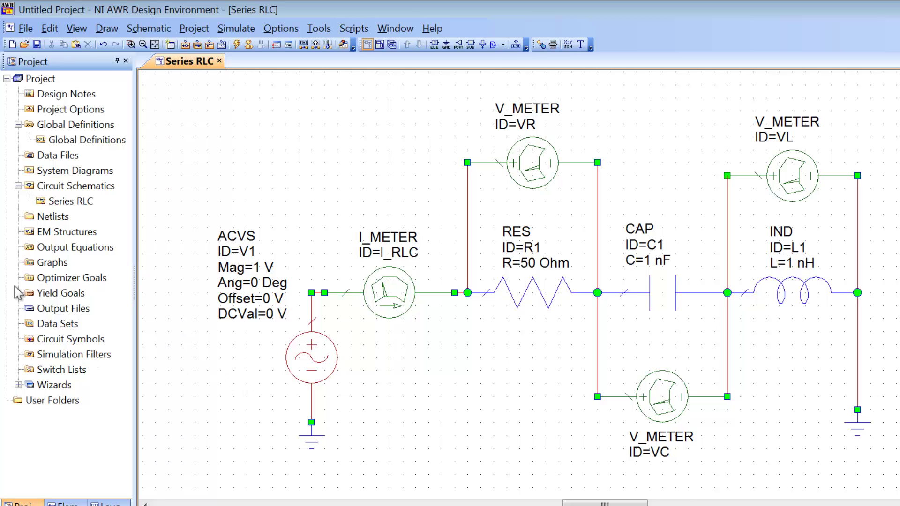
{"action": "right_click", "coordinate": [50, 266]}
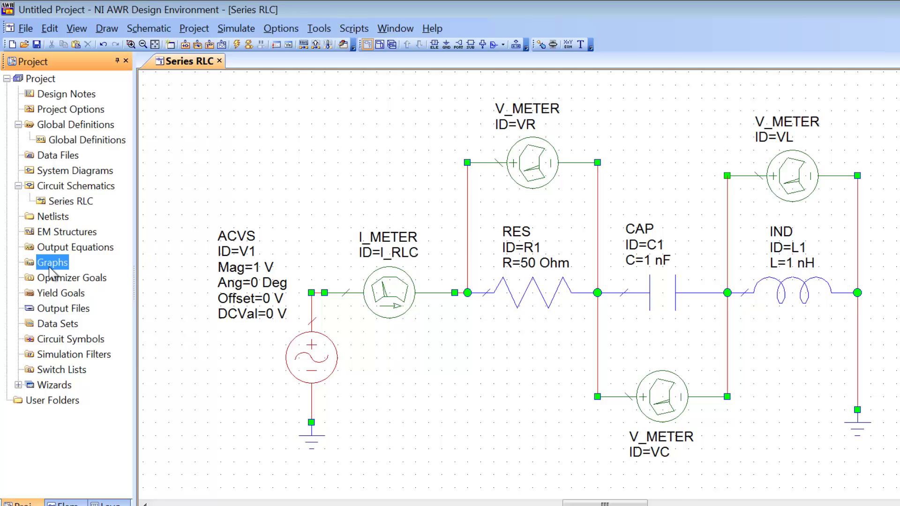
{"action": "left_click", "coordinate": [101, 277]}
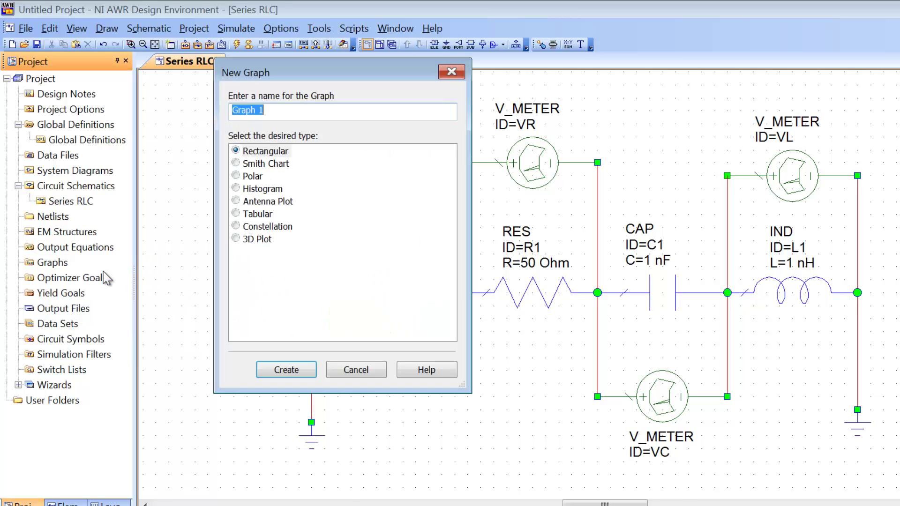
{"action": "type", "text": "Resistor"}
{"action": "key", "text": "Return"}
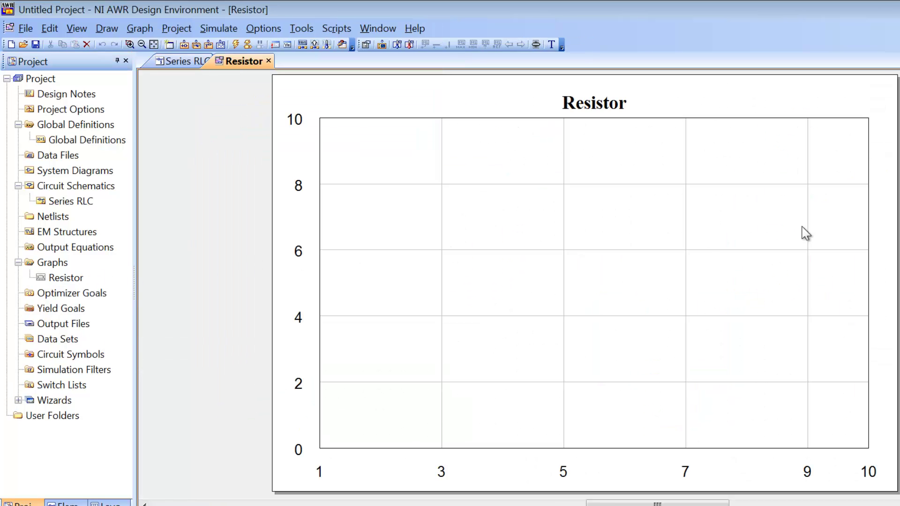
Step: Add a new measurement to the Resistor graph, choosing Nonlinear > Voltage > Vtime
{"action": "right_click", "coordinate": [566, 211]}
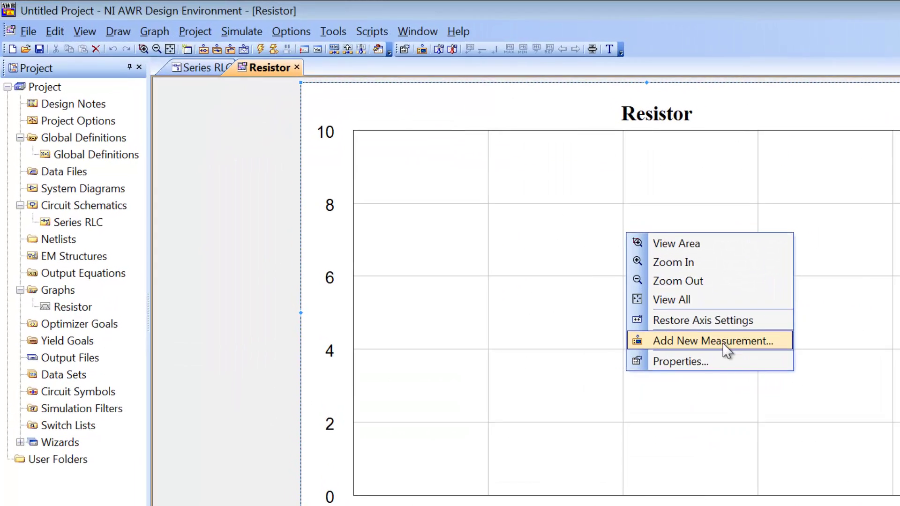
{"action": "left_click", "coordinate": [656, 308]}
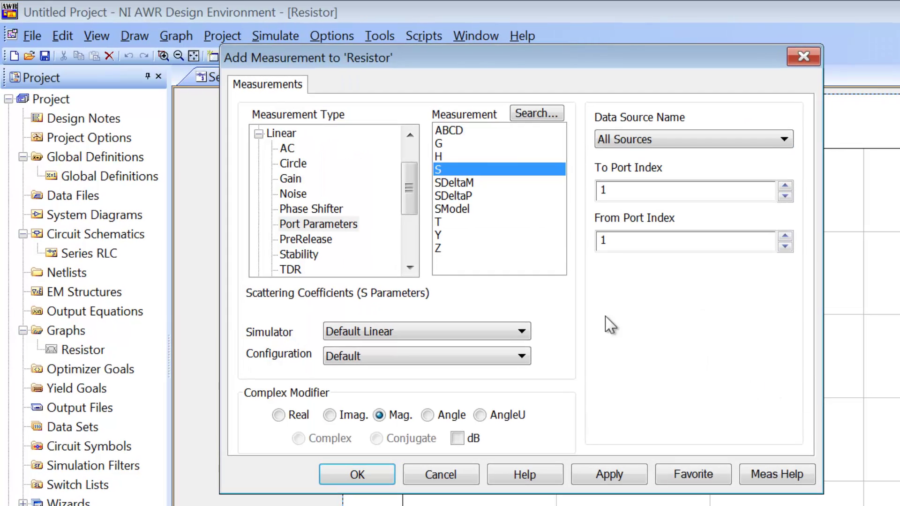
{"action": "left_click", "coordinate": [258, 134]}
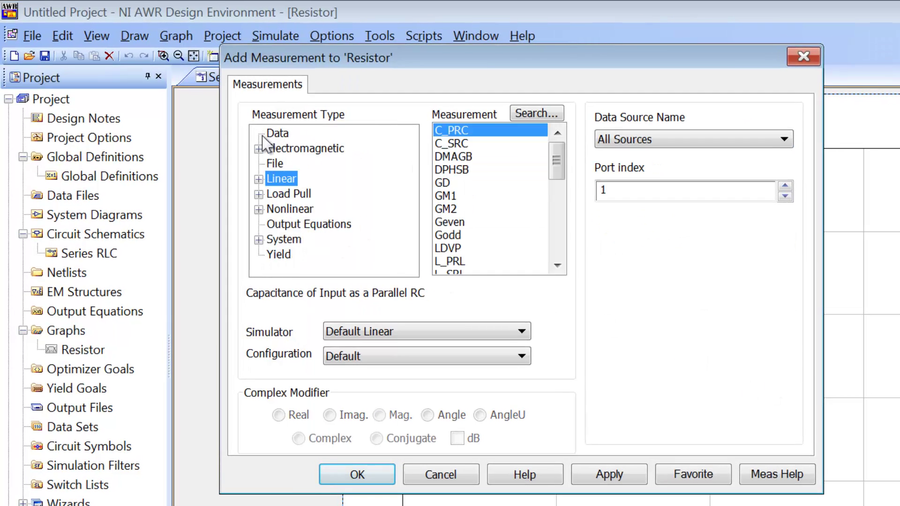
{"action": "left_click", "coordinate": [259, 210]}
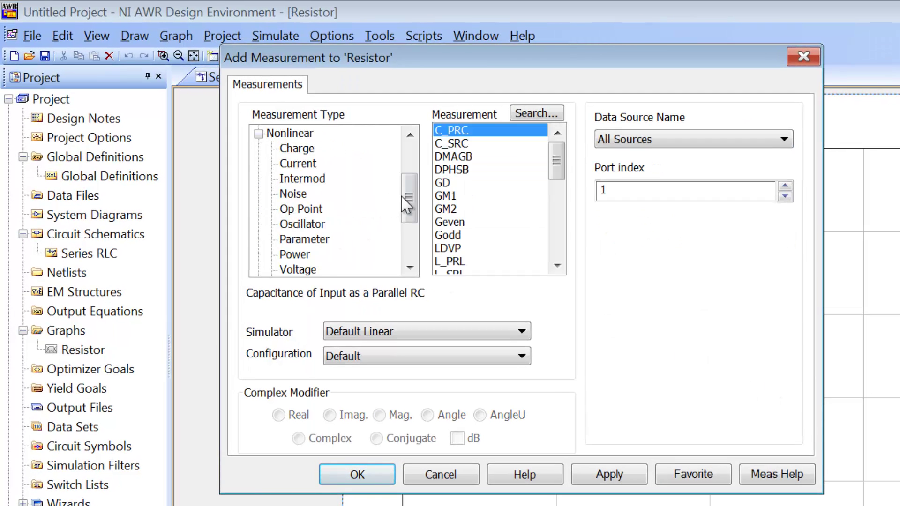
{"action": "left_click_drag", "start_coordinate": [408, 201], "coordinate": [406, 214]}
{"action": "left_click", "coordinate": [299, 224]}
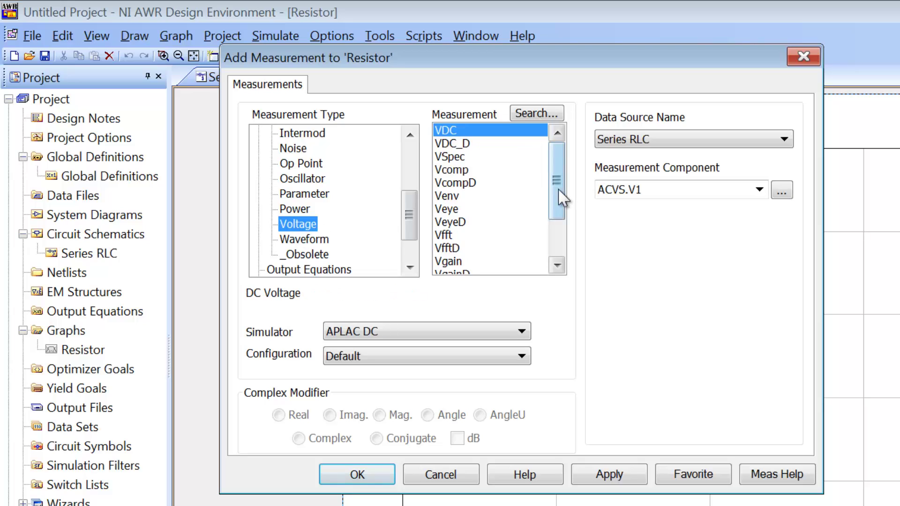
{"action": "left_click_drag", "start_coordinate": [556, 169], "coordinate": [557, 216]}
{"action": "left_click", "coordinate": [461, 248]}
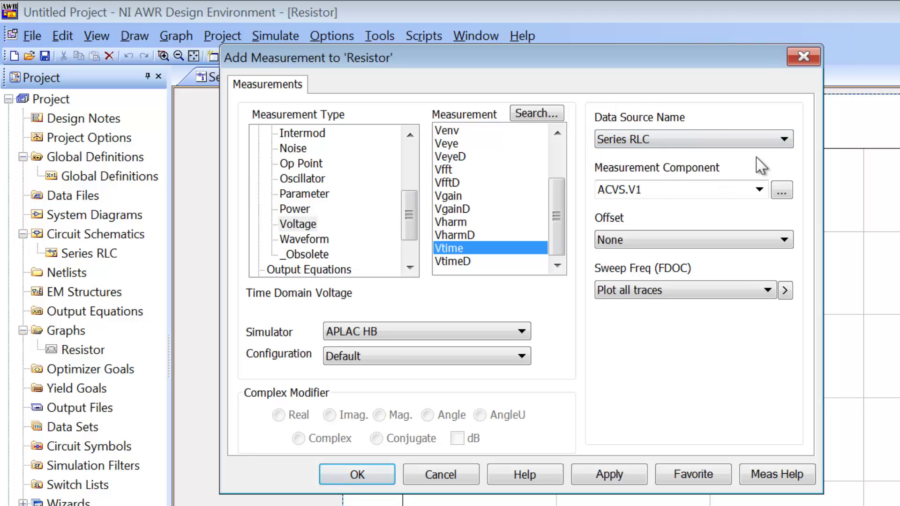
Step: Keep Series RLC as data source and select V_METER.VR as the measured component
{"action": "left_click", "coordinate": [784, 141]}
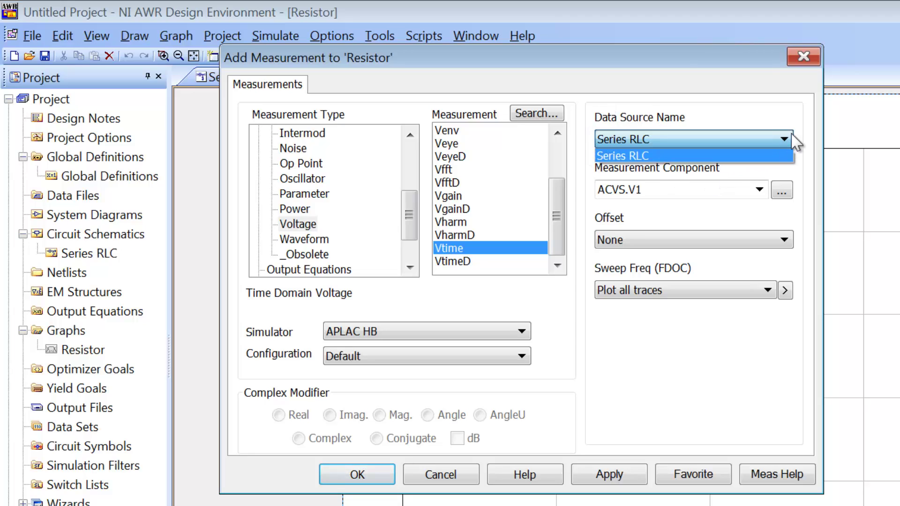
{"action": "left_click", "coordinate": [782, 156]}
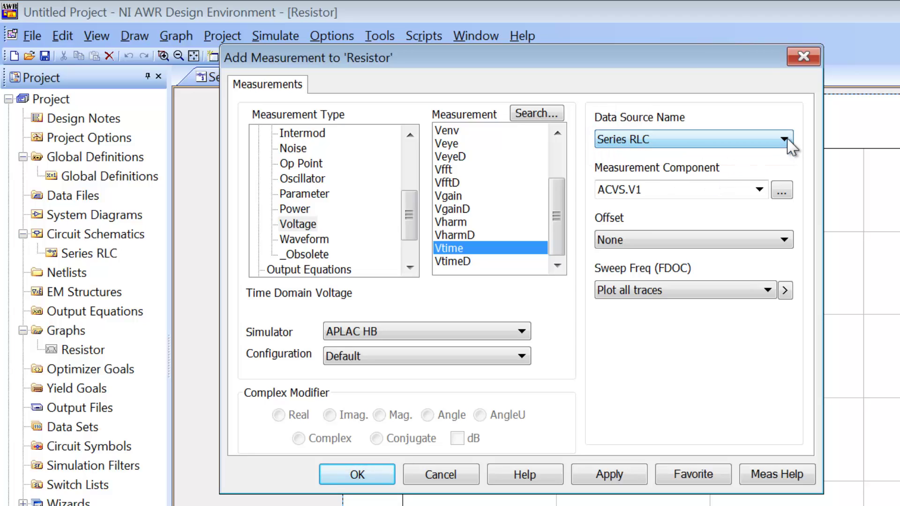
{"action": "left_click", "coordinate": [782, 192]}
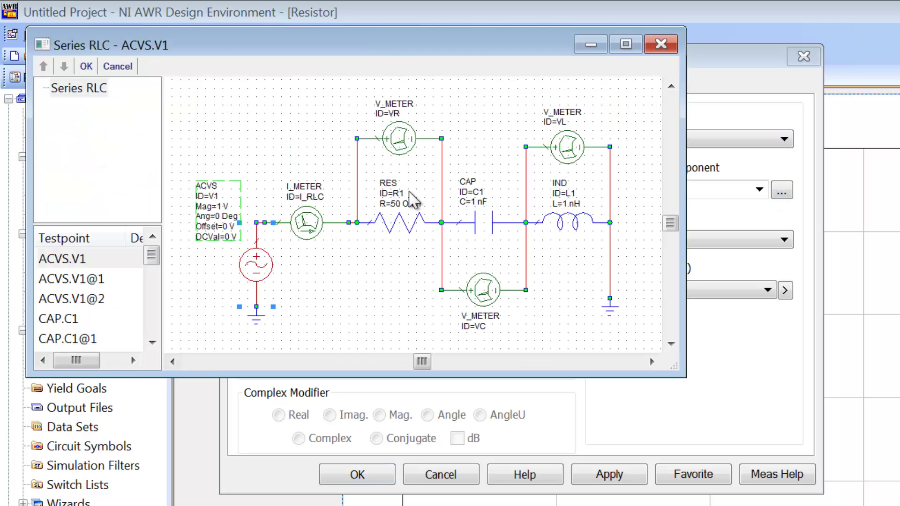
{"action": "left_click", "coordinate": [402, 149]}
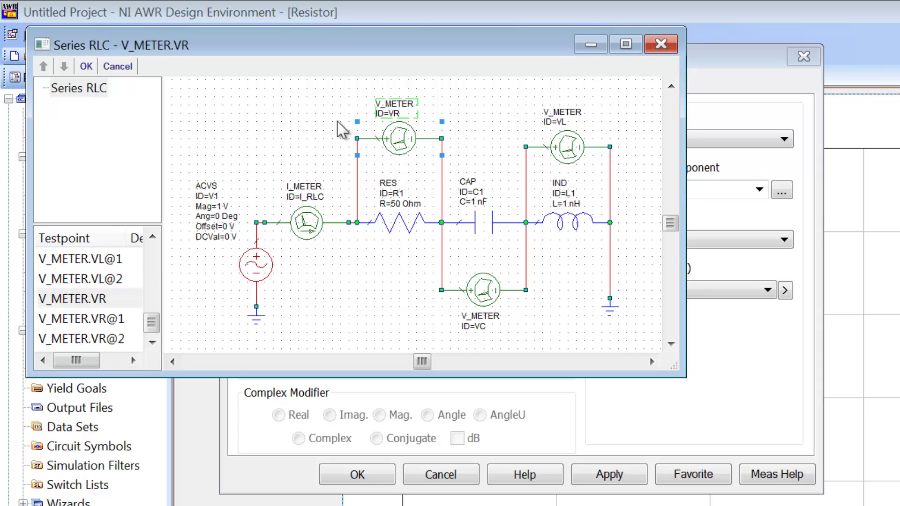
{"action": "left_click", "coordinate": [85, 66]}
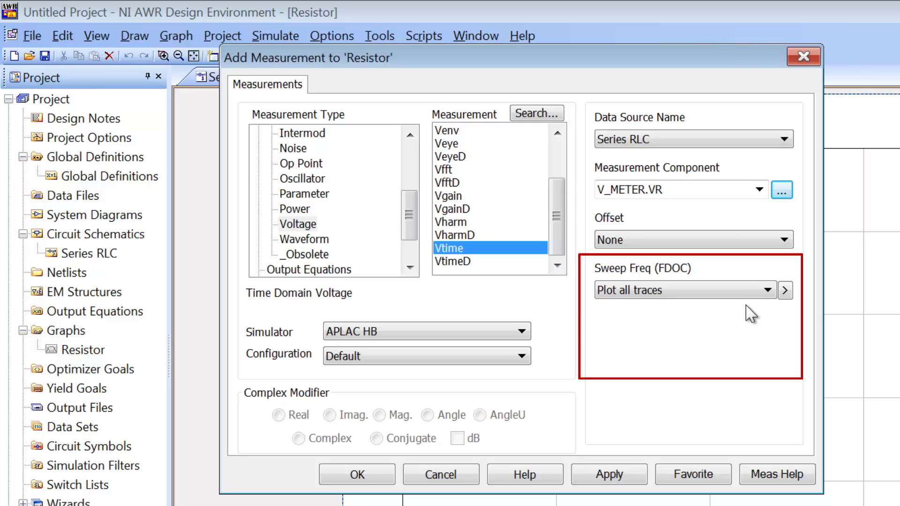
Step: Set Sweep Freq to 'Select with tuner' and apply the Vtime measurement of V_METER.VR
{"action": "left_click", "coordinate": [768, 297]}
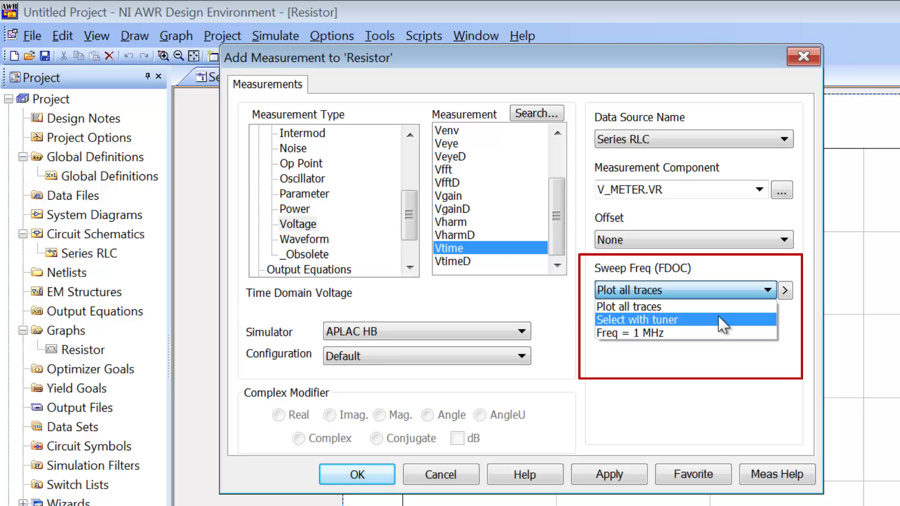
{"action": "left_click", "coordinate": [723, 325]}
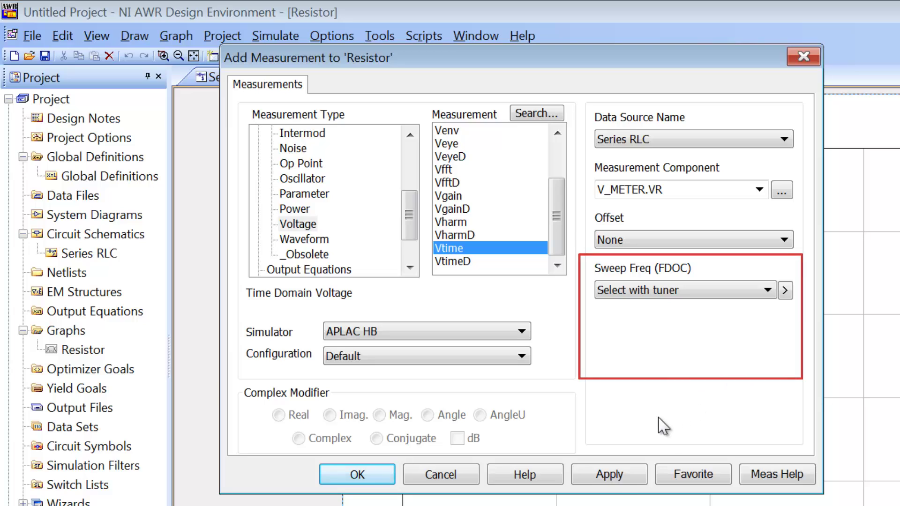
{"action": "left_click", "coordinate": [611, 479]}
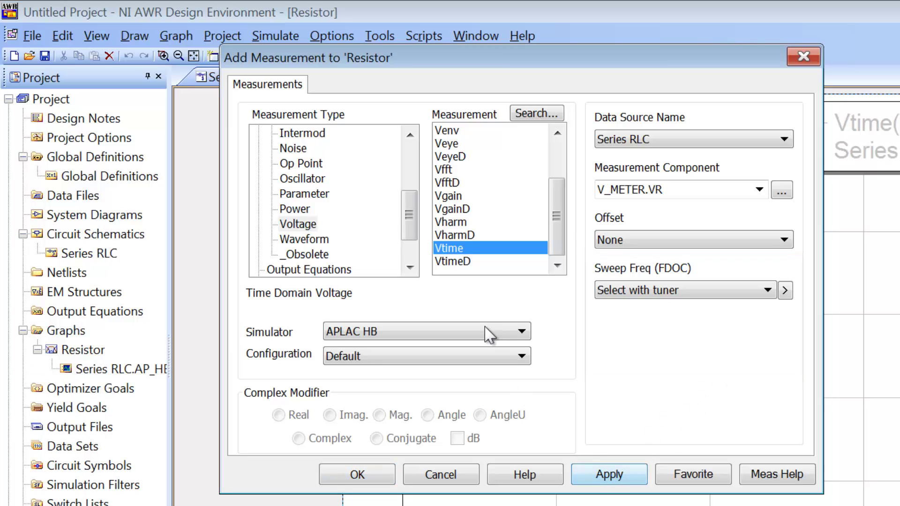
Step: Choose the Current > Itime measurement on the current meter I_METER.I_RLC
{"action": "left_click_drag", "start_coordinate": [408, 207], "coordinate": [408, 196]}
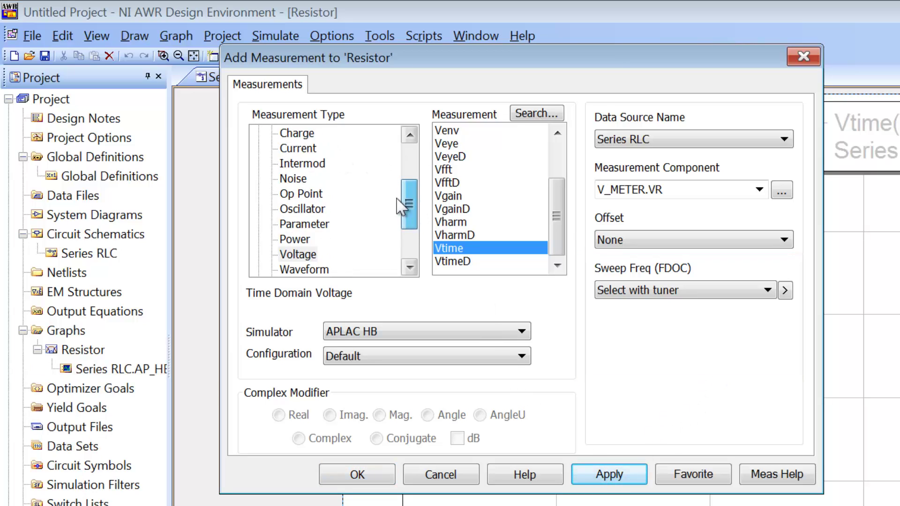
{"action": "left_click", "coordinate": [298, 148]}
{"action": "left_click_drag", "start_coordinate": [555, 162], "coordinate": [553, 236]}
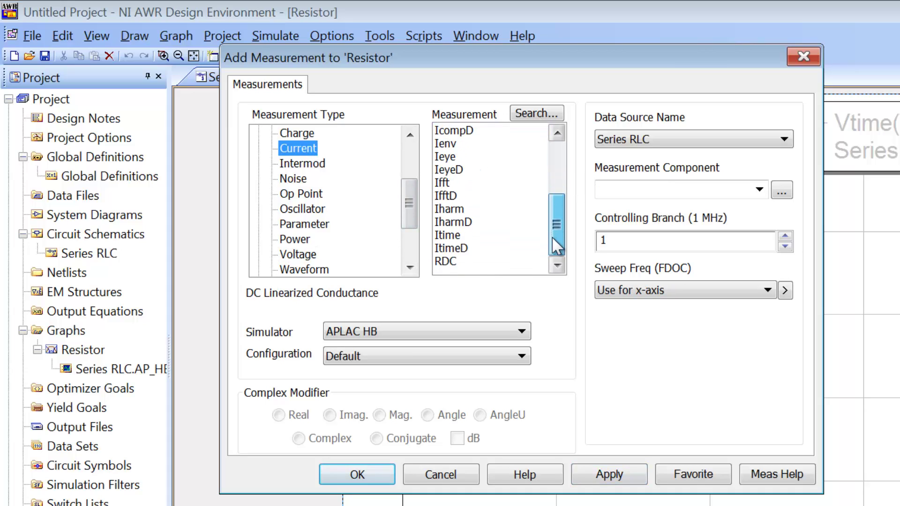
{"action": "left_click", "coordinate": [459, 235]}
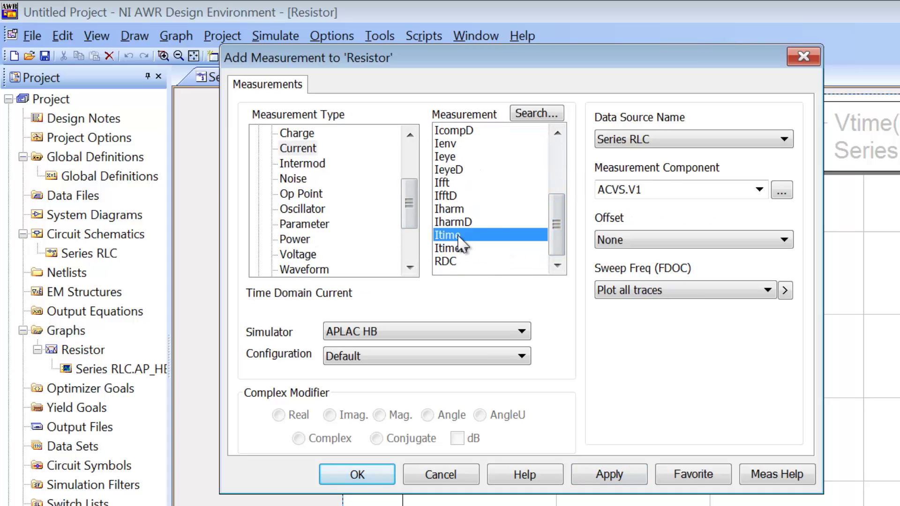
{"action": "left_click", "coordinate": [780, 190]}
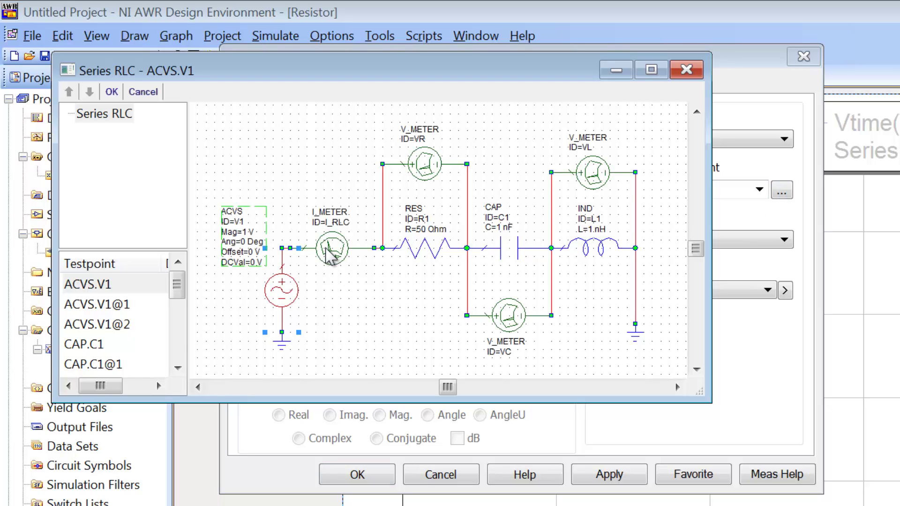
{"action": "left_click", "coordinate": [327, 251]}
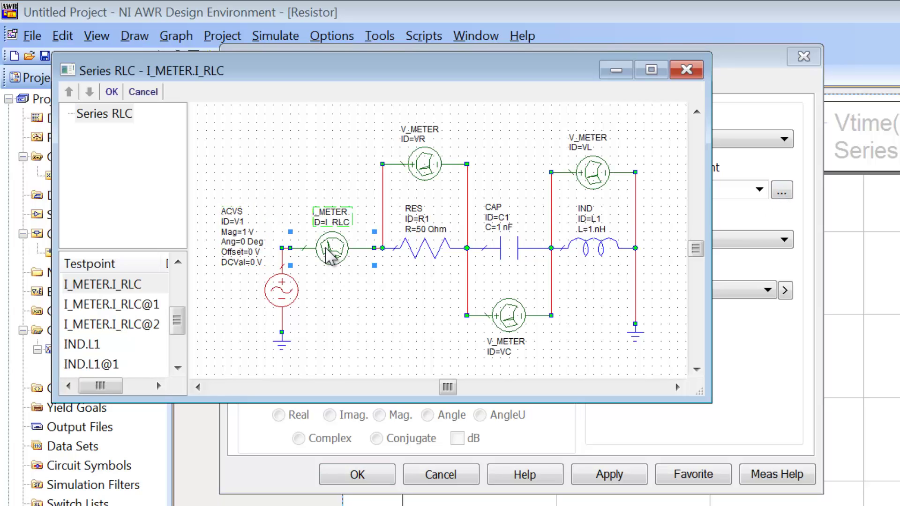
{"action": "left_click", "coordinate": [111, 93]}
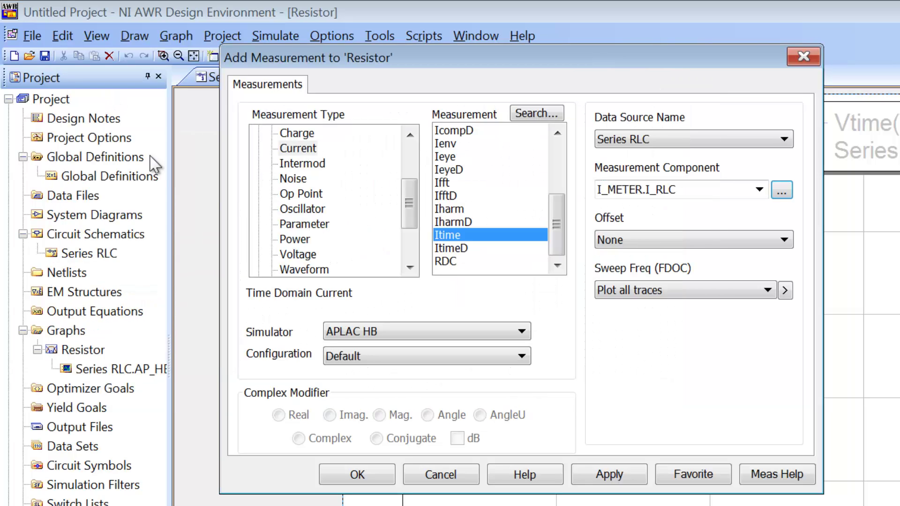
Step: Set the Itime Sweep Freq to 'Select with tuner', apply it, and close the dialog
{"action": "left_click", "coordinate": [768, 290]}
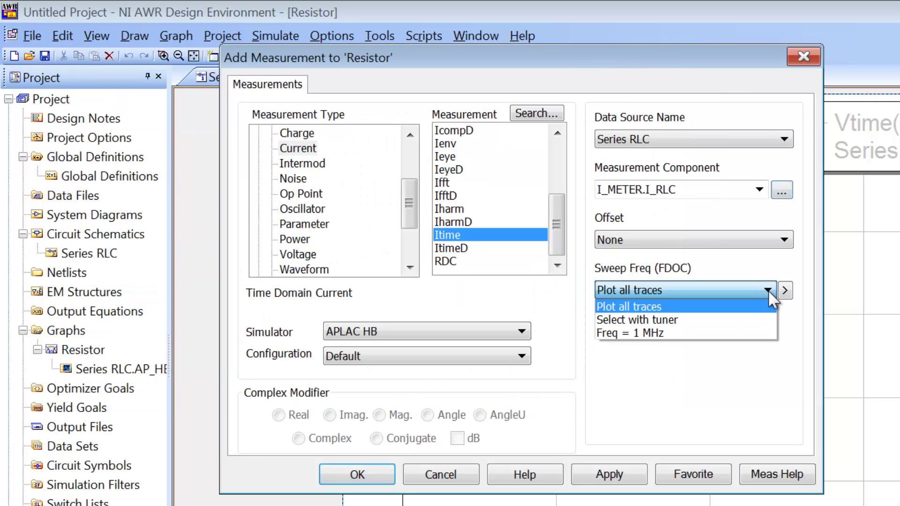
{"action": "left_click", "coordinate": [691, 320]}
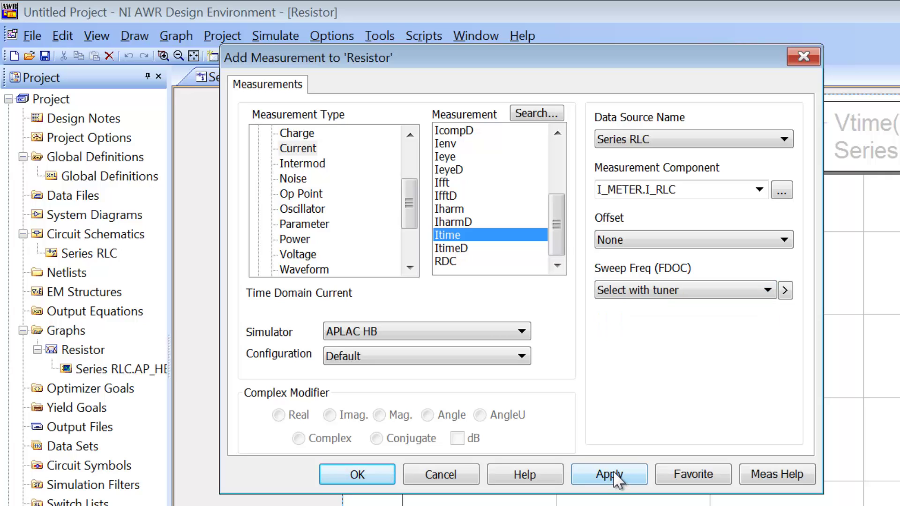
{"action": "left_click", "coordinate": [618, 479]}
{"action": "left_click", "coordinate": [358, 474]}
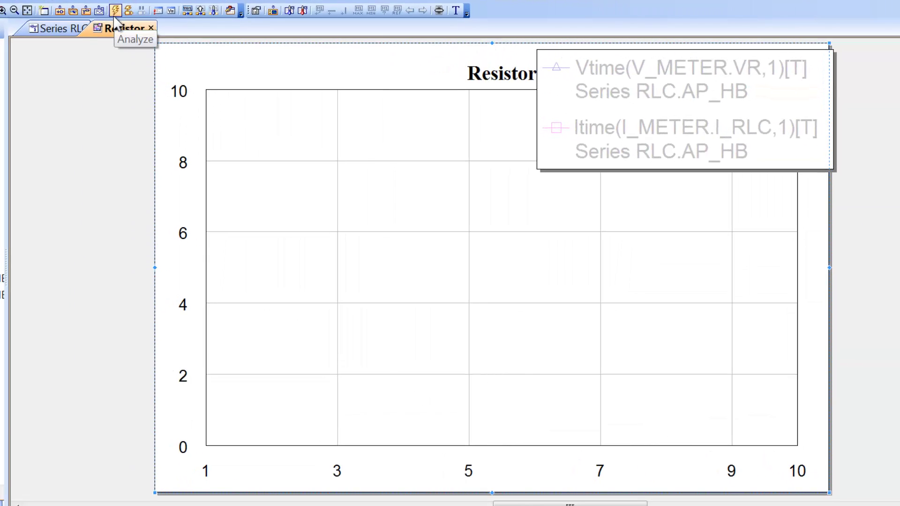
Step: Run the simulation and drag the Resistor graph's legend to the top-right corner
{"action": "left_click", "coordinate": [115, 13]}
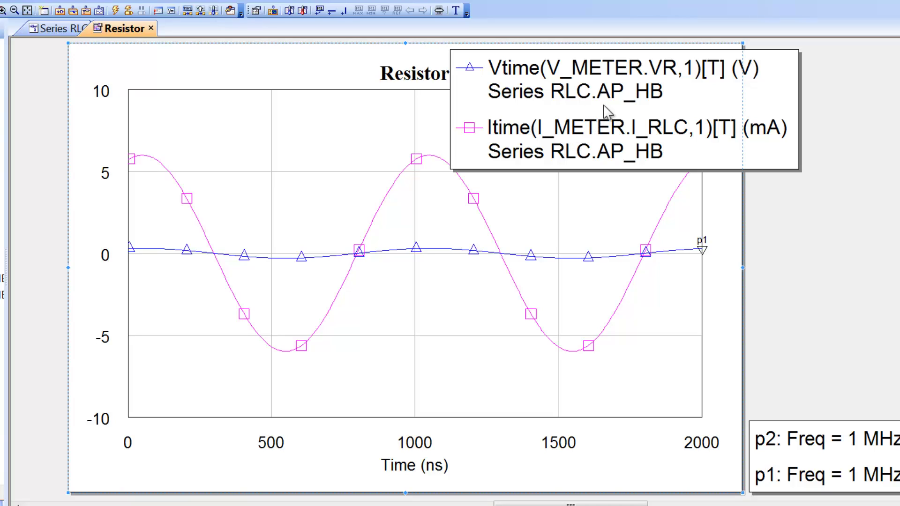
{"action": "left_click", "coordinate": [618, 126]}
{"action": "left_click", "coordinate": [527, 142]}
{"action": "left_click_drag", "start_coordinate": [449, 170], "coordinate": [605, 131]}
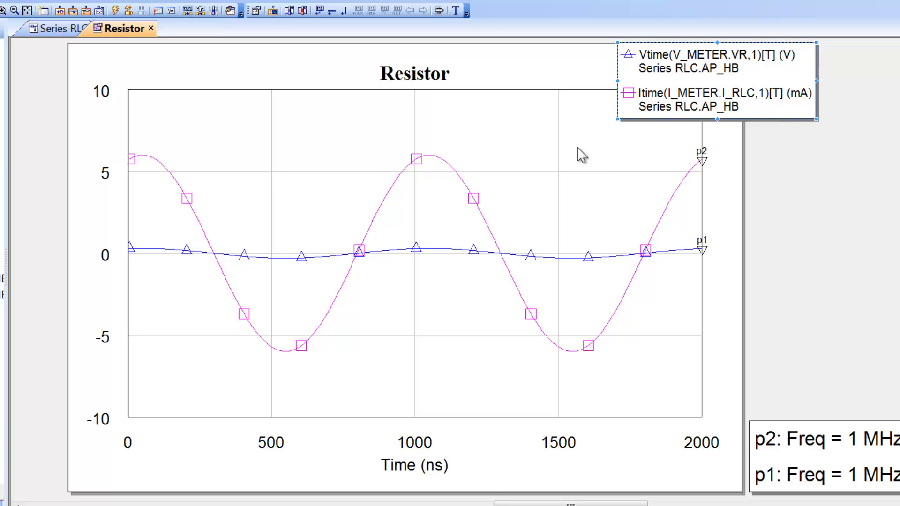
{"action": "right_click", "coordinate": [338, 136]}
Step: Assign the Itime current measurement to the Right 1 axis in the graph's plot properties
{"action": "left_click", "coordinate": [398, 354]}
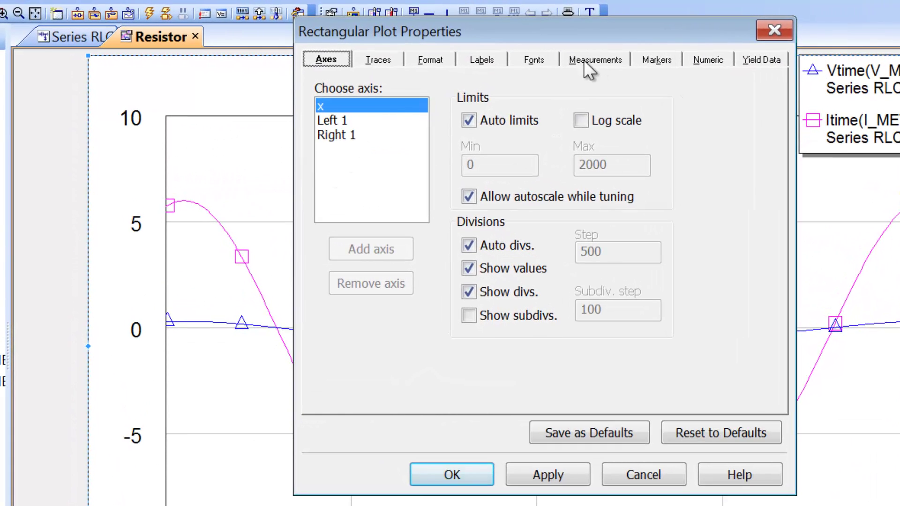
{"action": "left_click", "coordinate": [585, 59]}
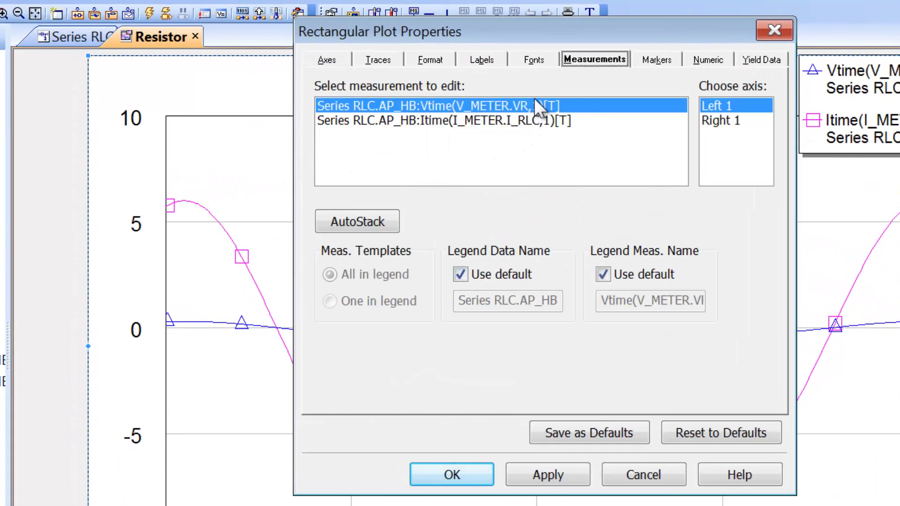
{"action": "left_click", "coordinate": [518, 122]}
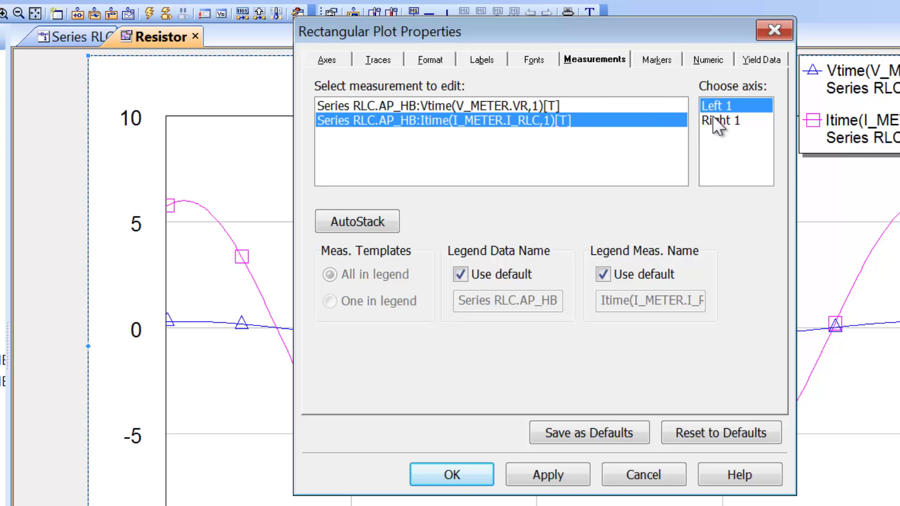
{"action": "left_click", "coordinate": [716, 121]}
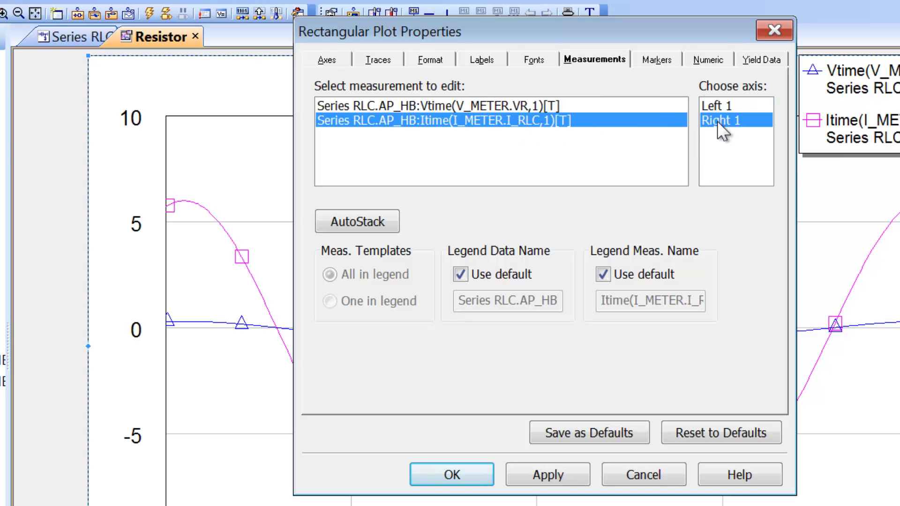
{"action": "left_click", "coordinate": [557, 479]}
{"action": "left_click", "coordinate": [462, 478]}
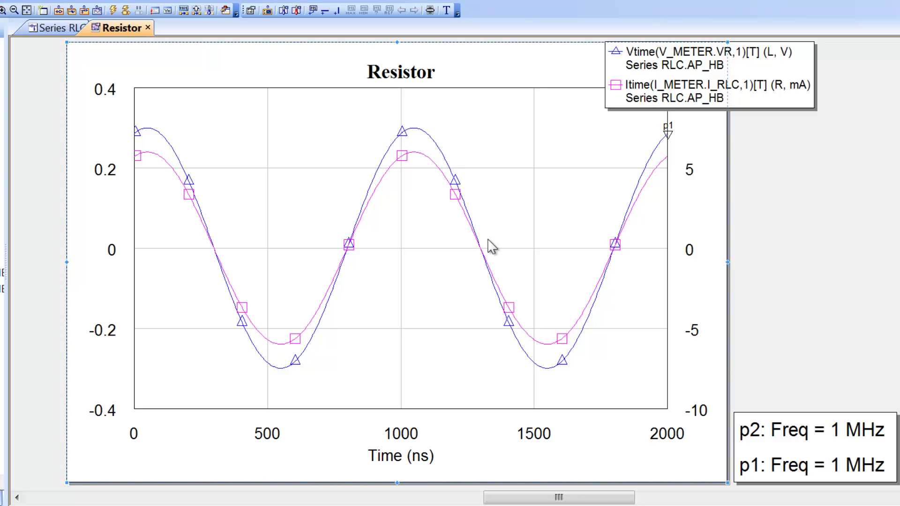
{"action": "left_click", "coordinate": [746, 136]}
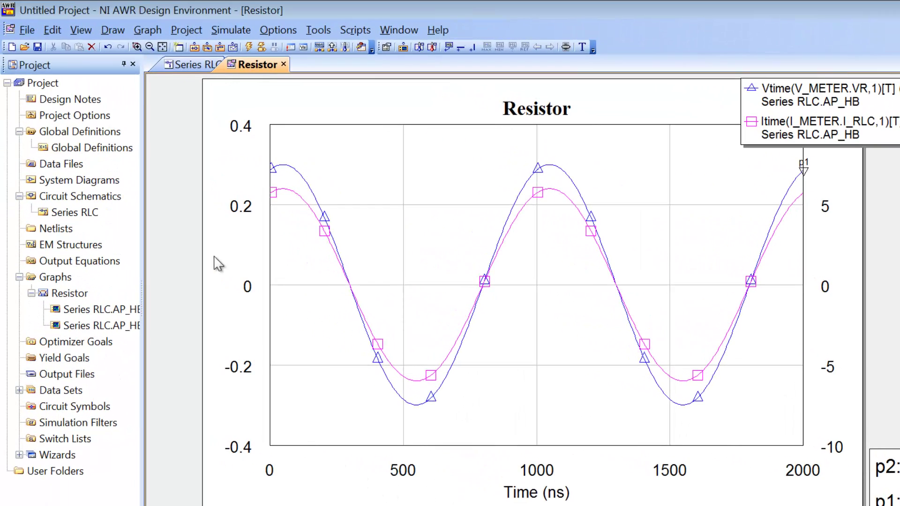
Step: Edit the Time entry in Project Options' Global Units and confirm the change
{"action": "left_click", "coordinate": [95, 117]}
{"action": "double_click", "coordinate": [95, 118]}
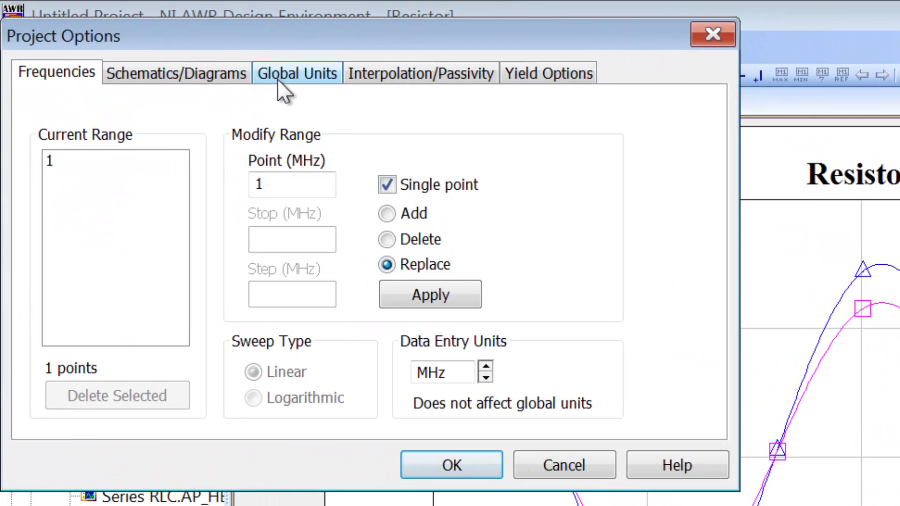
{"action": "left_click", "coordinate": [278, 80]}
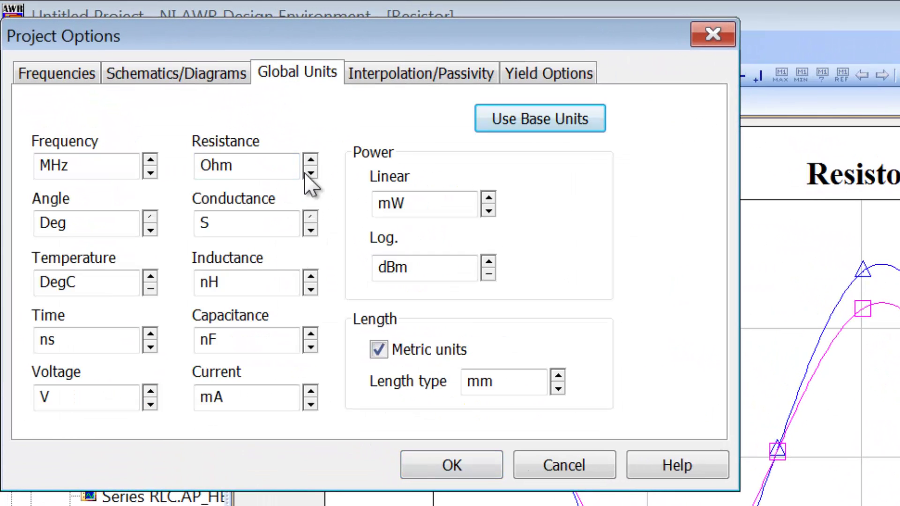
{"action": "left_click", "coordinate": [151, 348]}
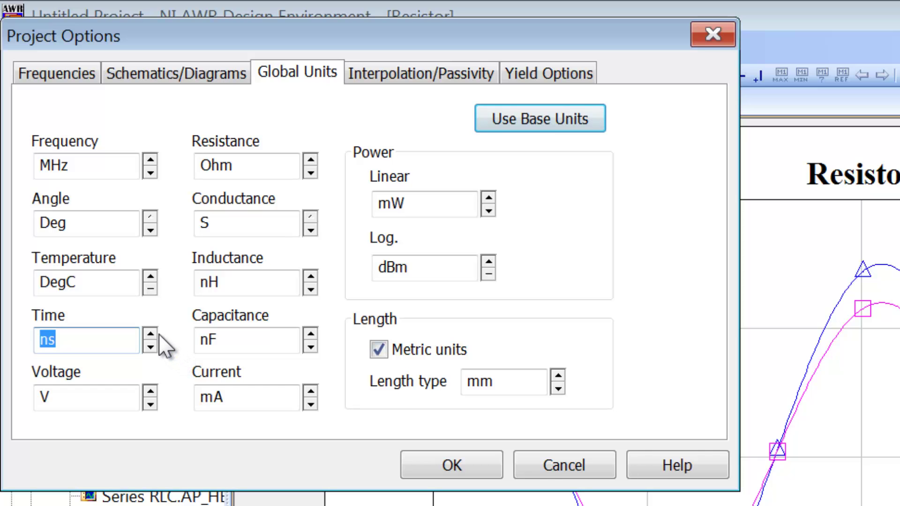
{"action": "left_click", "coordinate": [419, 462]}
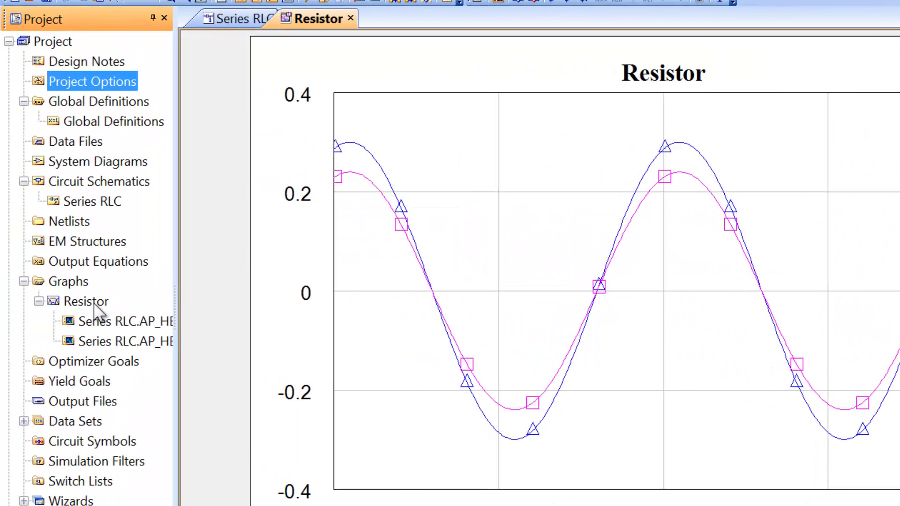
Step: Duplicate the Resistor graph in the Project tree, creating Resistor 1
{"action": "left_click", "coordinate": [86, 302]}
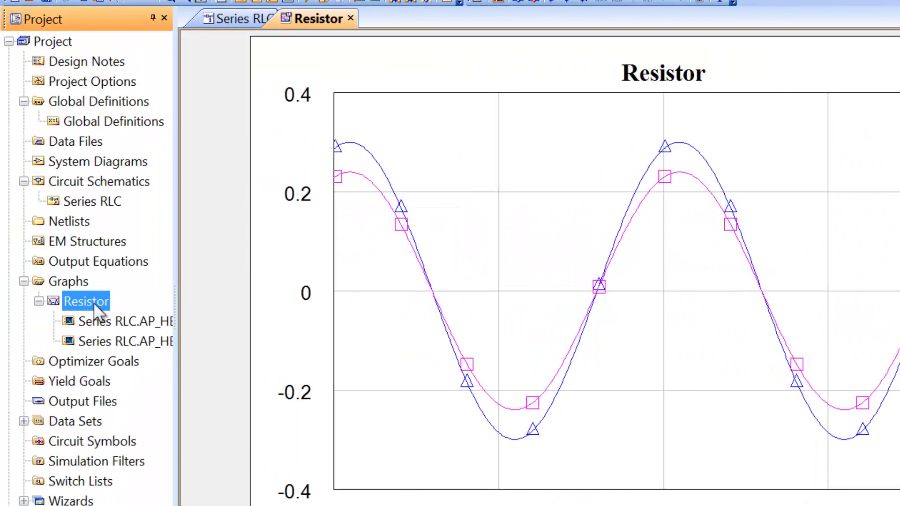
{"action": "right_click", "coordinate": [94, 302]}
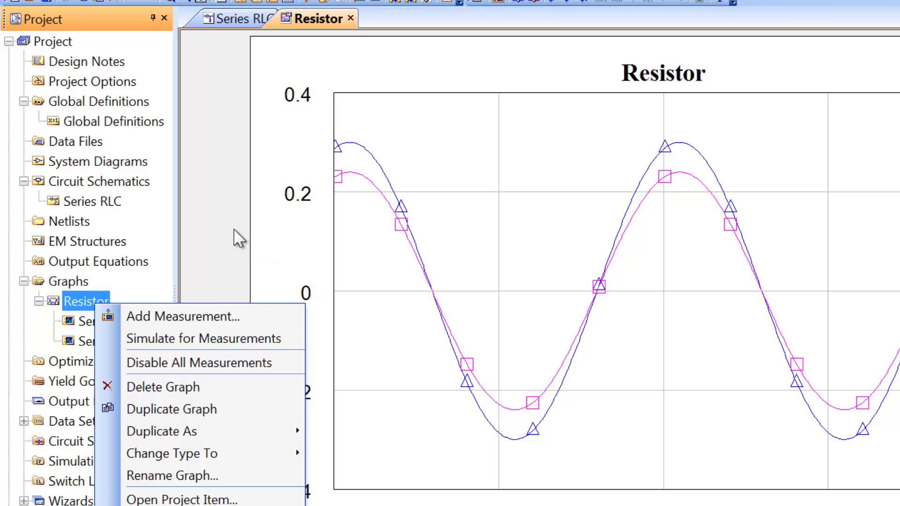
{"action": "left_click", "coordinate": [241, 239]}
{"action": "right_click", "coordinate": [74, 302]}
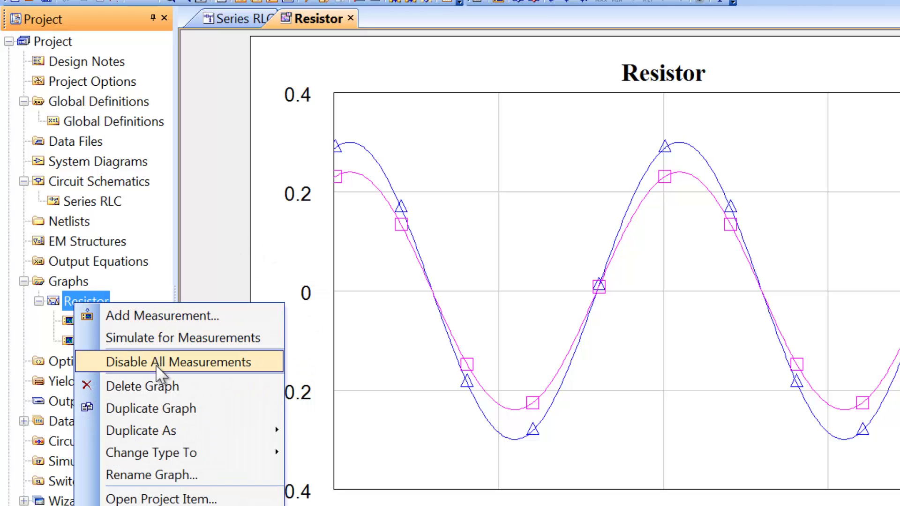
{"action": "left_click", "coordinate": [156, 410]}
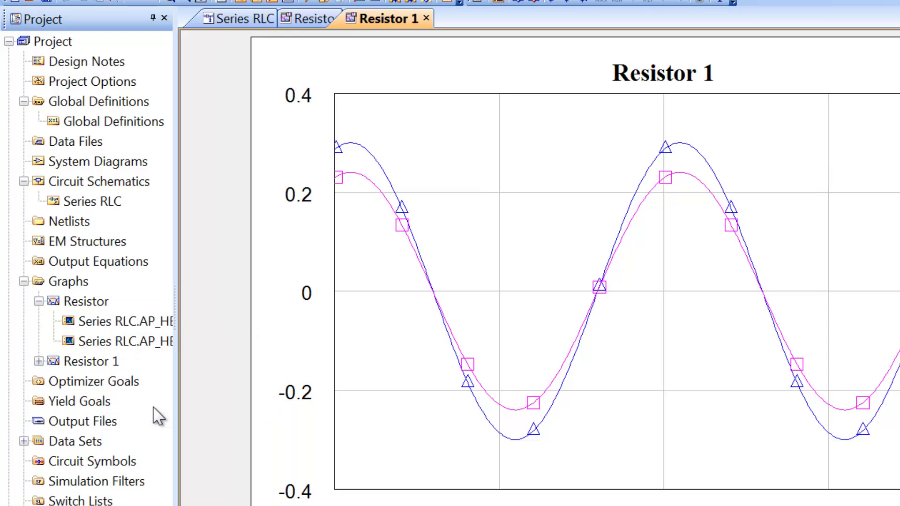
Step: Rename the Resistor 1 graph to 'Capacitor'
{"action": "left_click", "coordinate": [82, 362]}
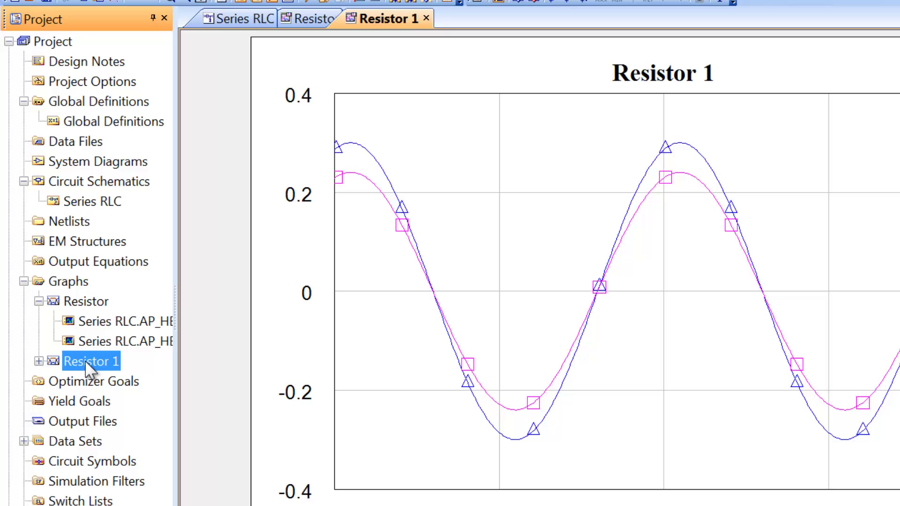
{"action": "left_click", "coordinate": [86, 369]}
{"action": "right_click", "coordinate": [106, 363]}
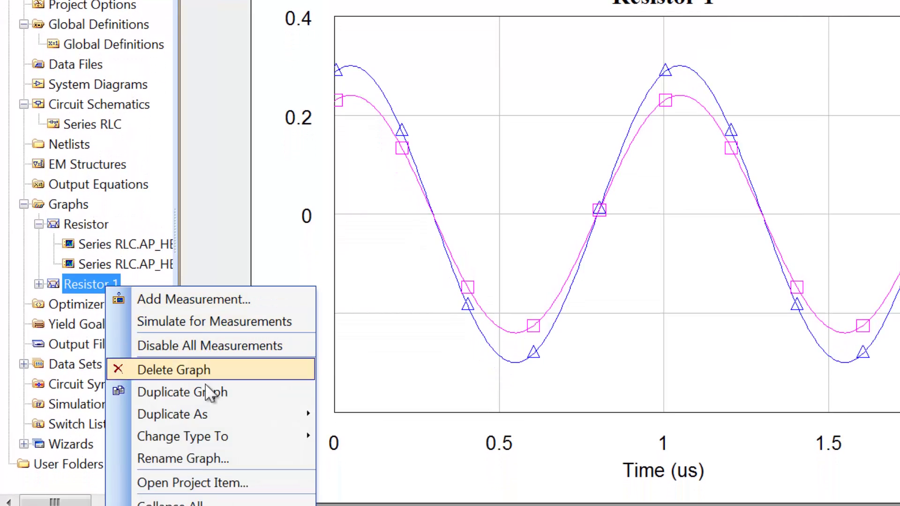
{"action": "left_click", "coordinate": [199, 460]}
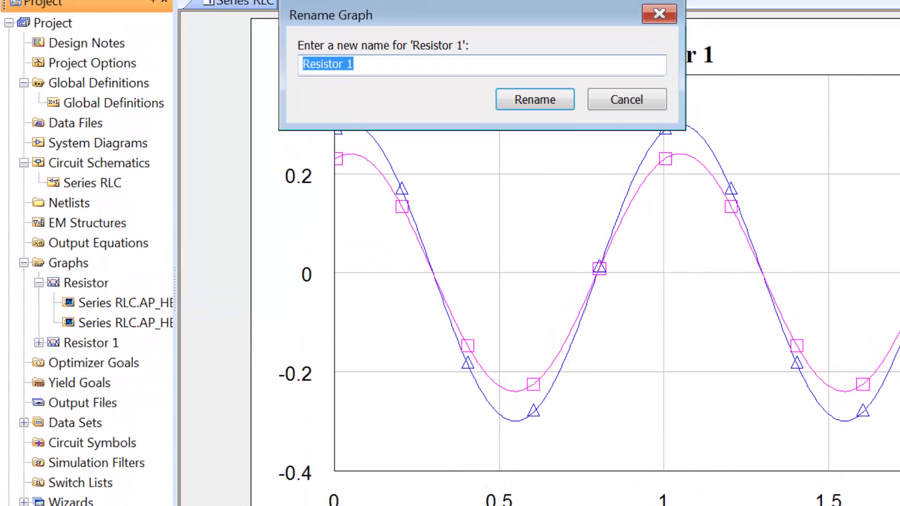
{"action": "type", "text": "Capacitor"}
{"action": "key", "text": "Return"}
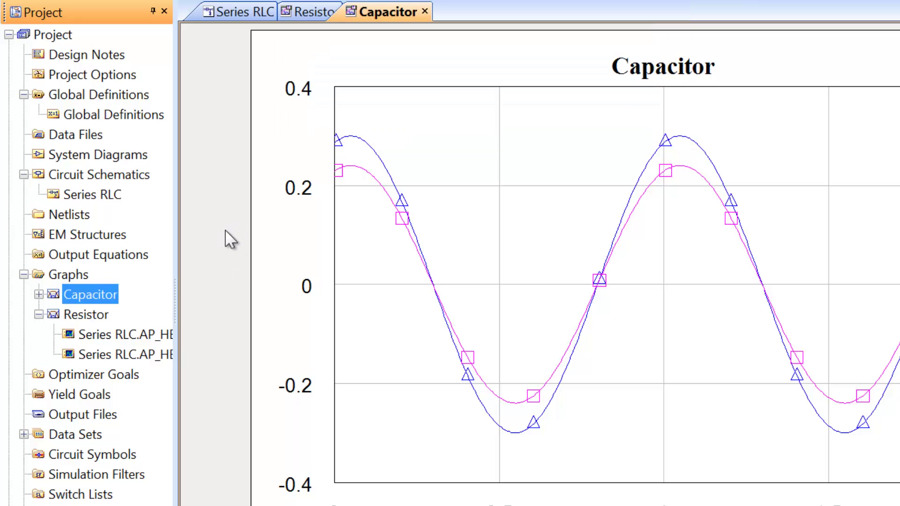
Step: Change the Capacitor graph's Vtime measurement component from VR to V_METER.VC
{"action": "right_click", "coordinate": [665, 241]}
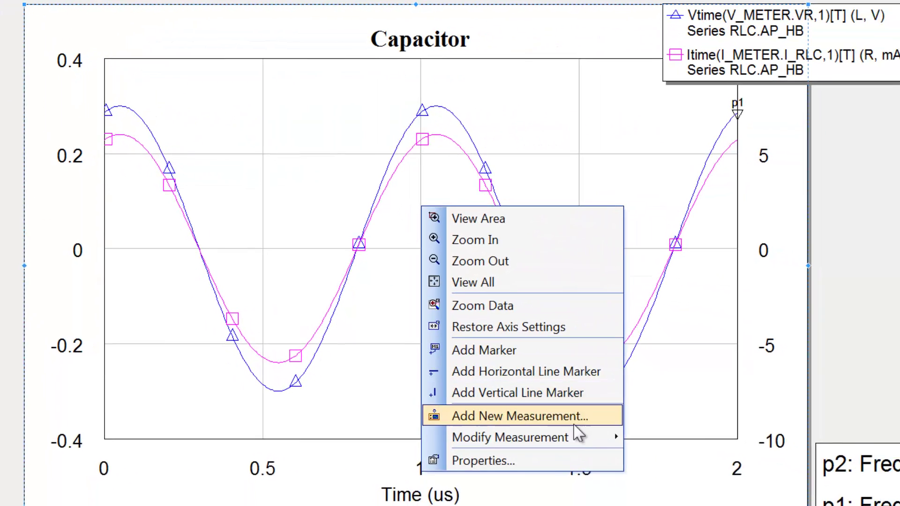
{"action": "mouse_move", "coordinate": [826, 478]}
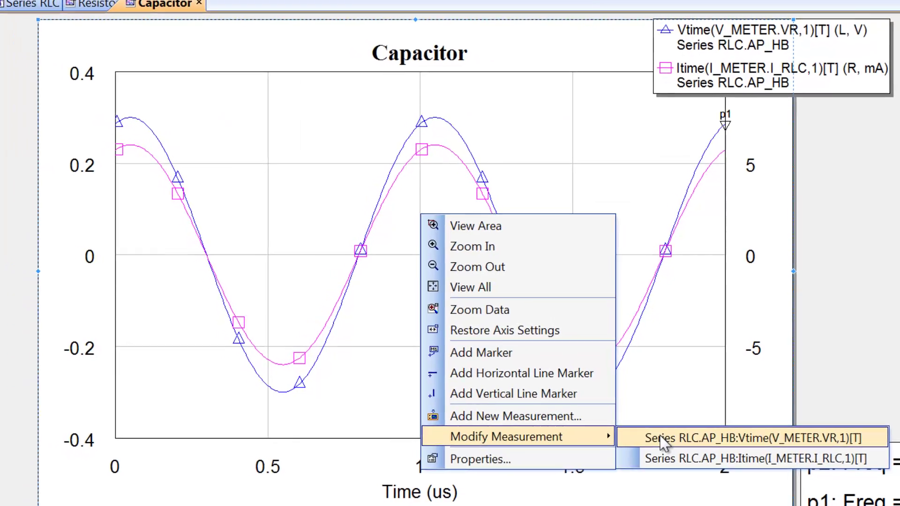
{"action": "left_click", "coordinate": [653, 436]}
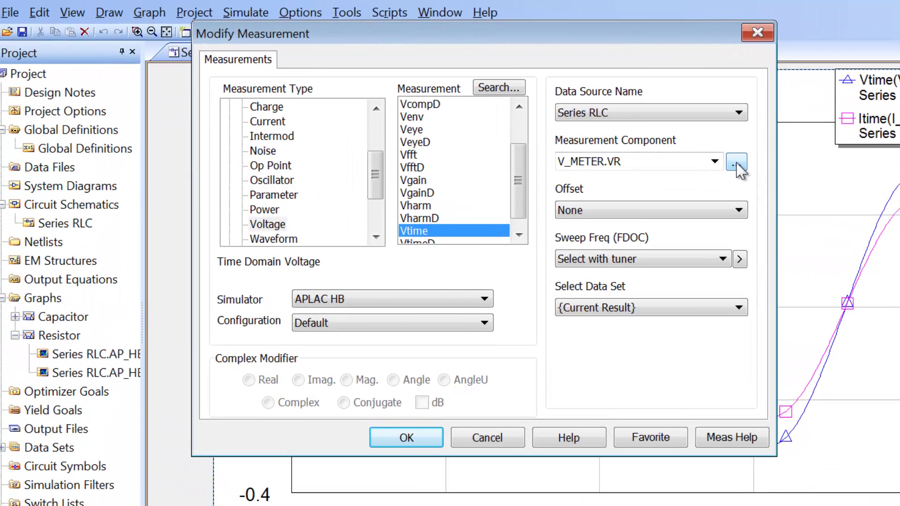
{"action": "left_click", "coordinate": [586, 140]}
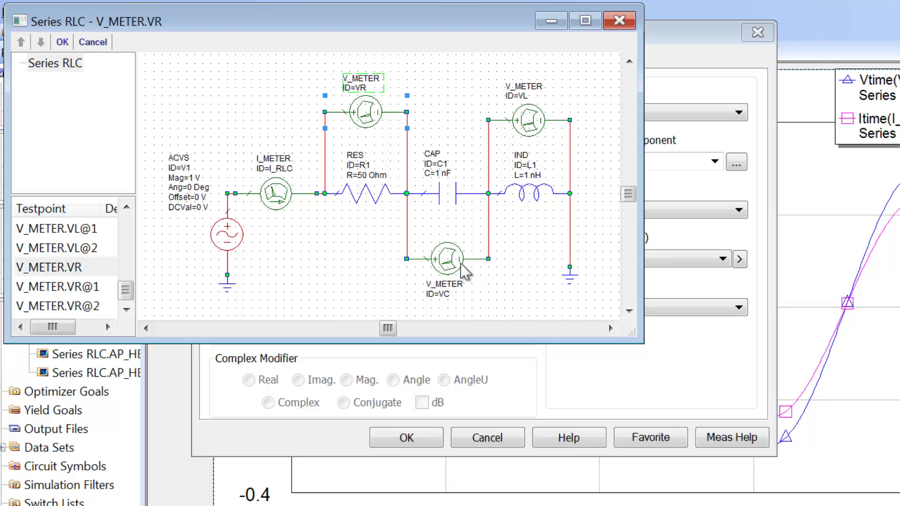
{"action": "left_click", "coordinate": [459, 264]}
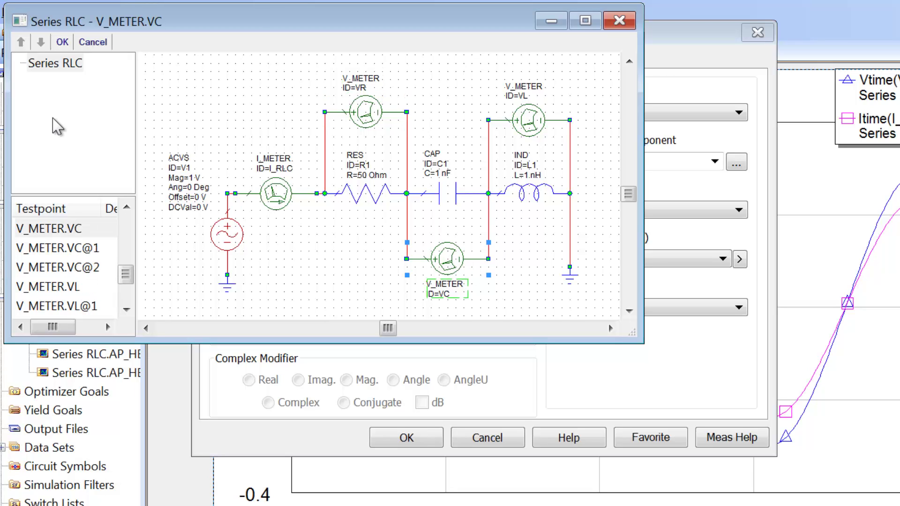
{"action": "left_click", "coordinate": [63, 42]}
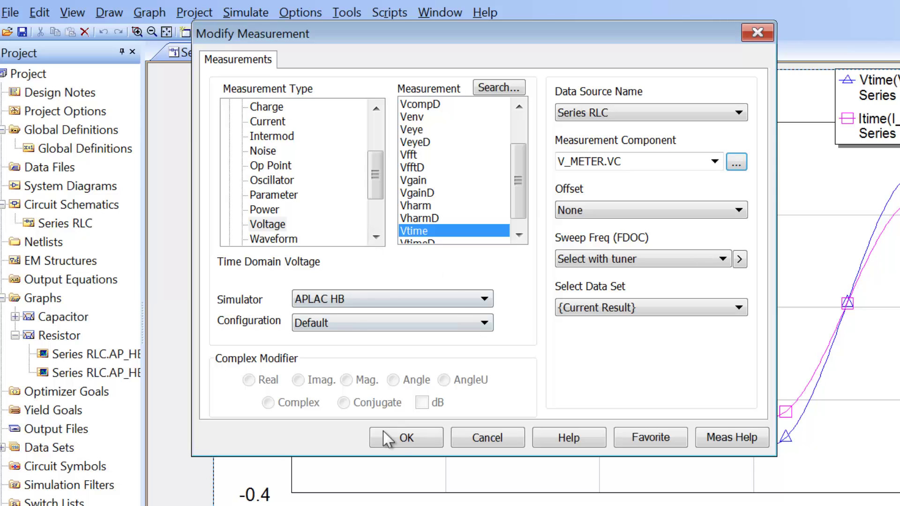
{"action": "left_click", "coordinate": [399, 443]}
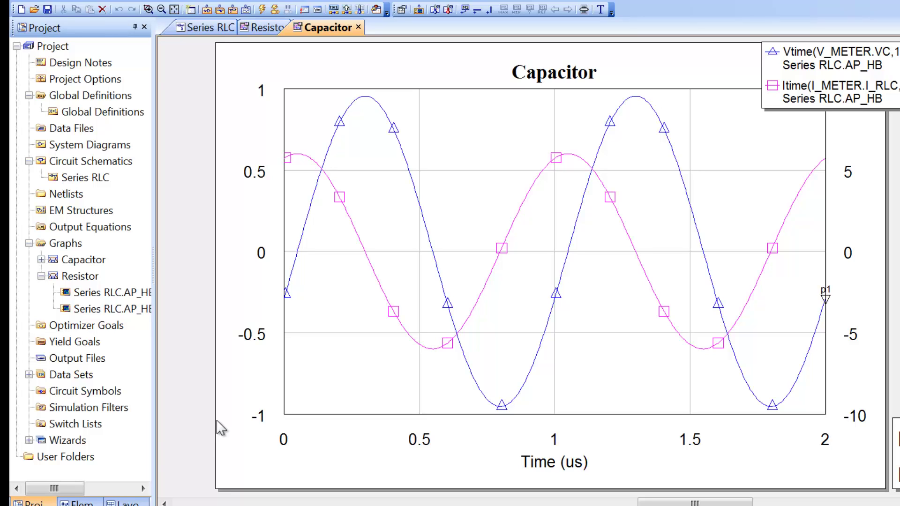
Step: Duplicate the Capacitor graph and rename the Capacitor 1 copy to 'Inductor'
{"action": "right_click", "coordinate": [90, 261]}
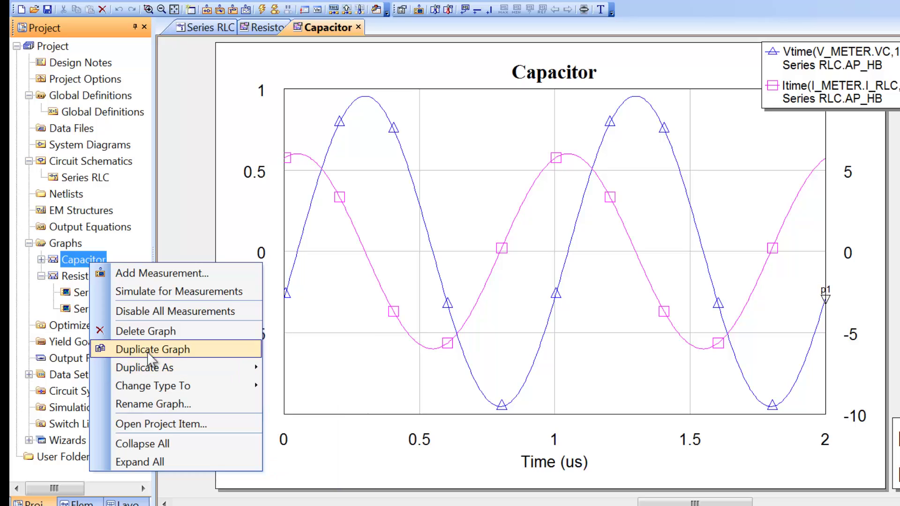
{"action": "left_click", "coordinate": [127, 244]}
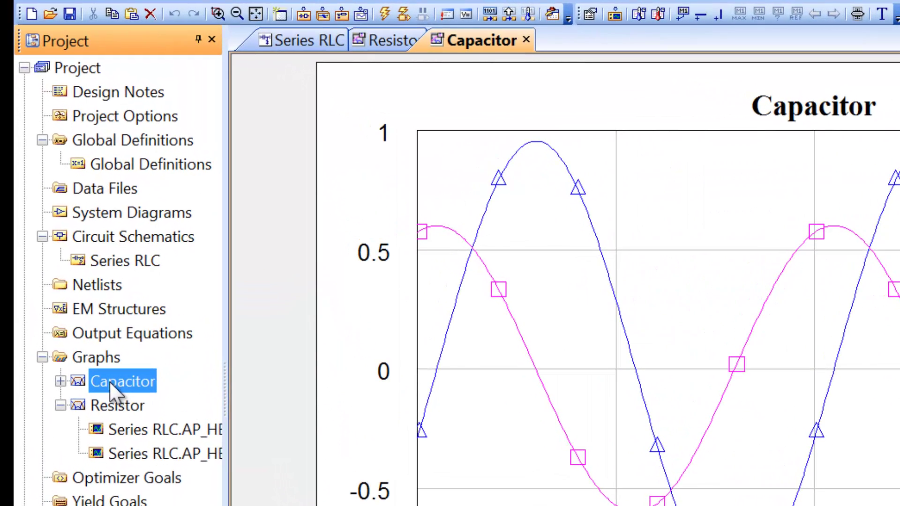
{"action": "left_click_drag", "start_coordinate": [110, 382], "coordinate": [99, 355]}
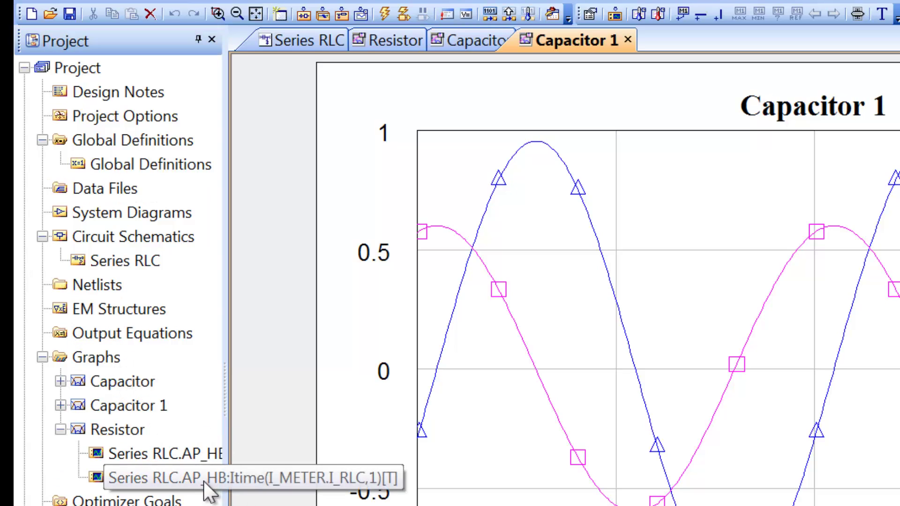
{"action": "left_click", "coordinate": [148, 407]}
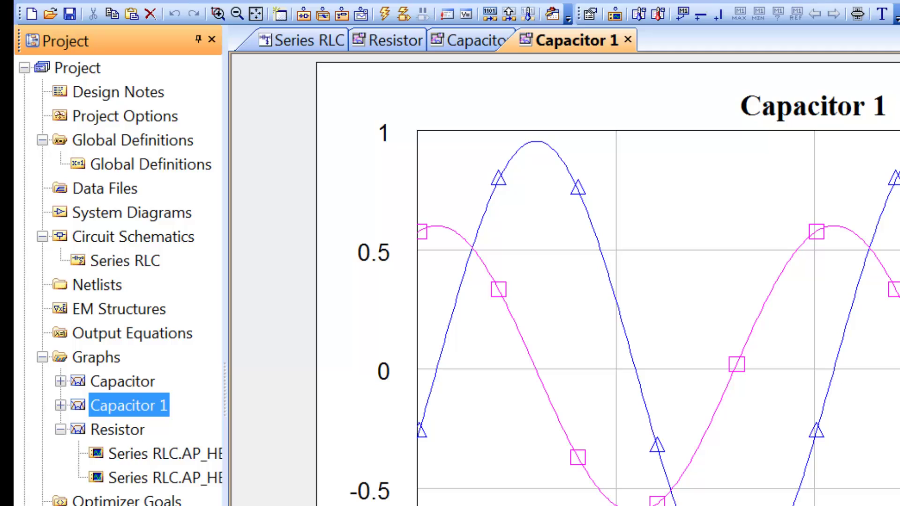
{"action": "right_click", "coordinate": [141, 412]}
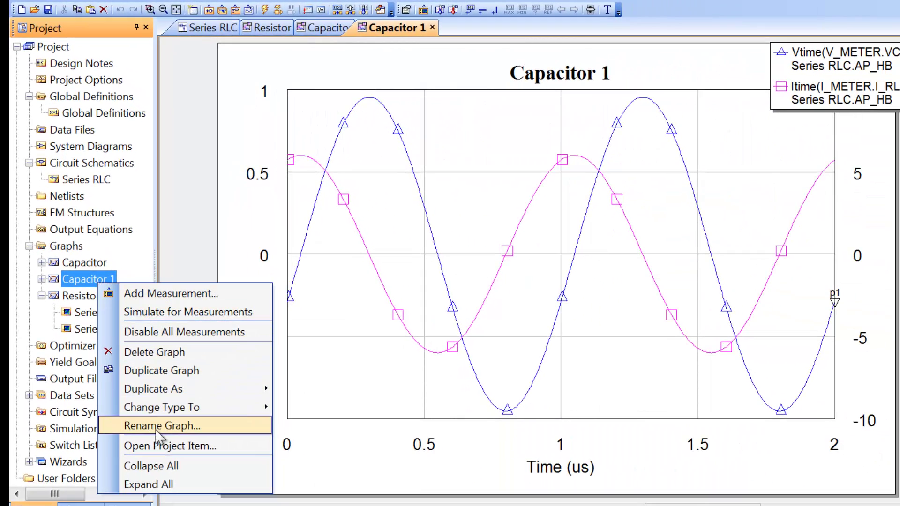
{"action": "left_click", "coordinate": [157, 426]}
{"action": "type", "text": "Inductor"}
{"action": "key", "text": "Return"}
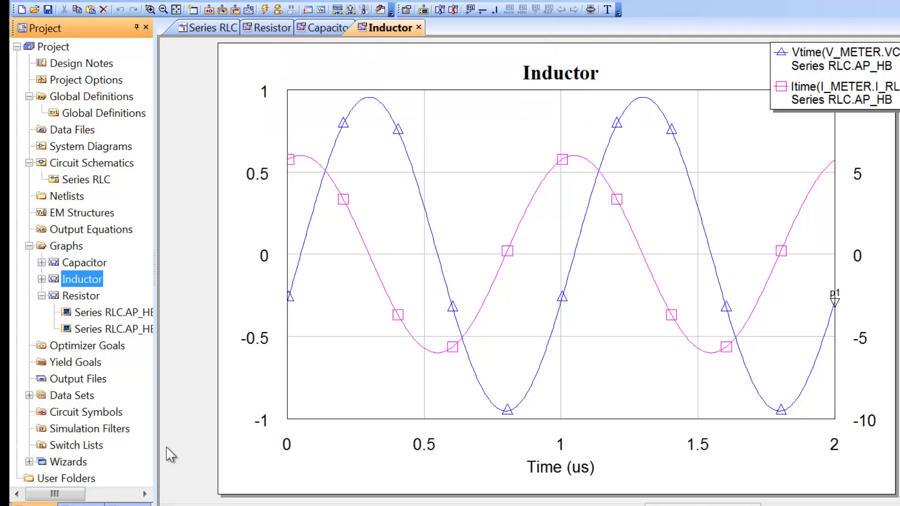
Step: Change the Inductor graph's Vtime measurement component from VC to V_METER.VL
{"action": "right_click", "coordinate": [562, 135]}
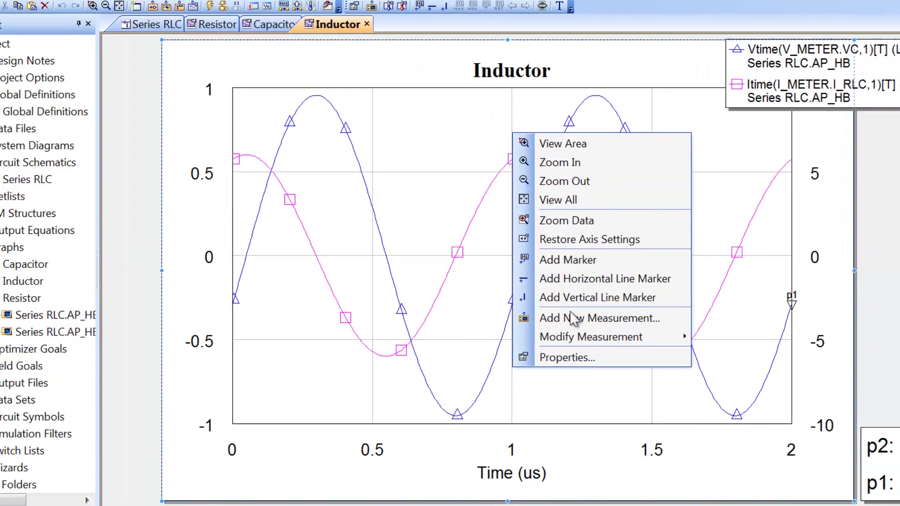
{"action": "mouse_move", "coordinate": [624, 335]}
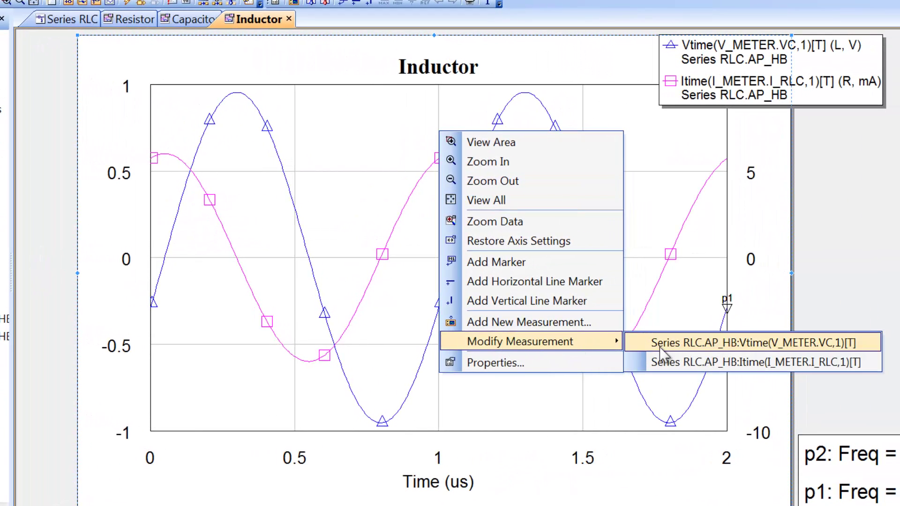
{"action": "left_click", "coordinate": [686, 345]}
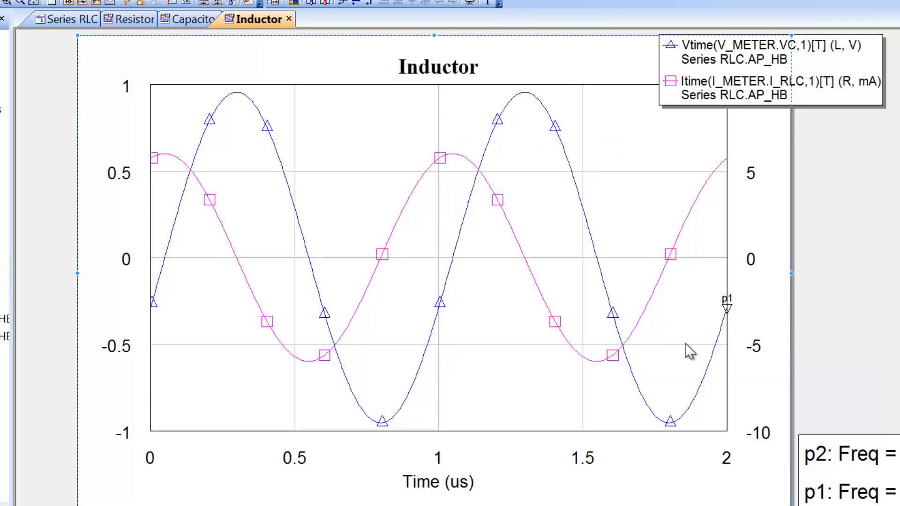
{"action": "left_click", "coordinate": [567, 123]}
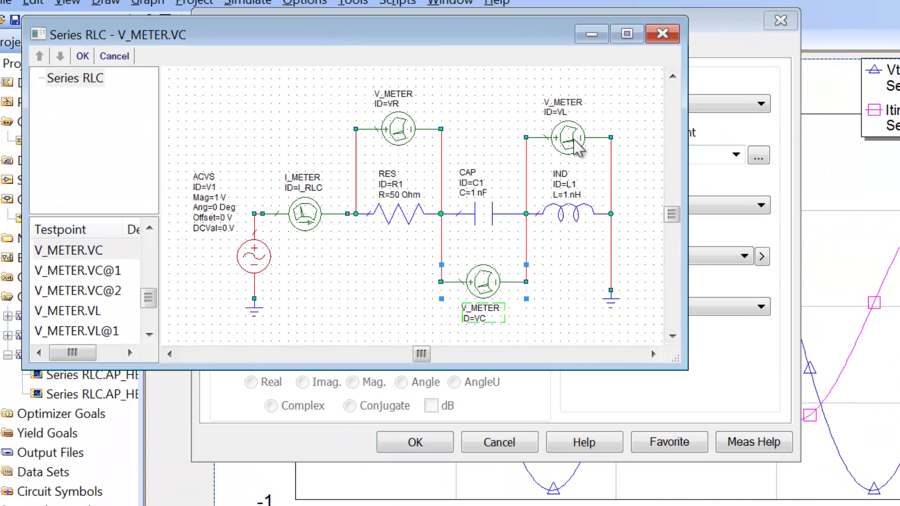
{"action": "left_click", "coordinate": [575, 141]}
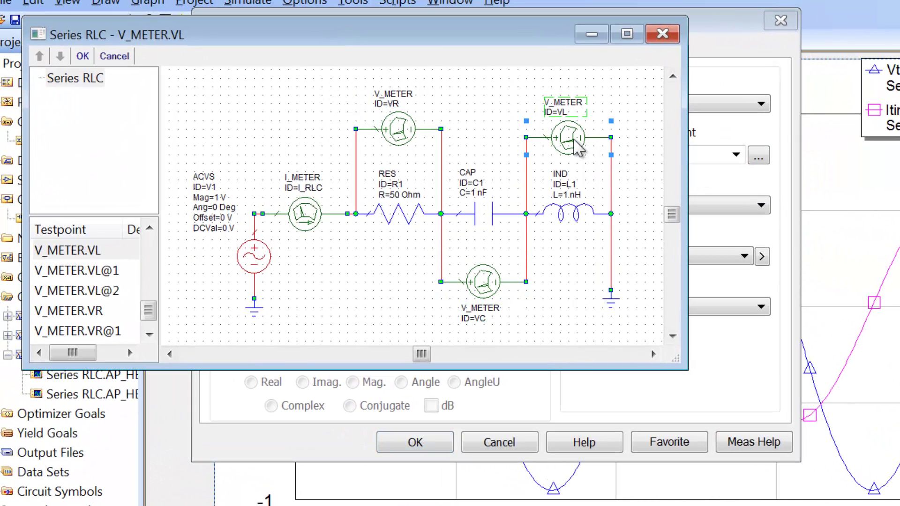
{"action": "left_click", "coordinate": [81, 56]}
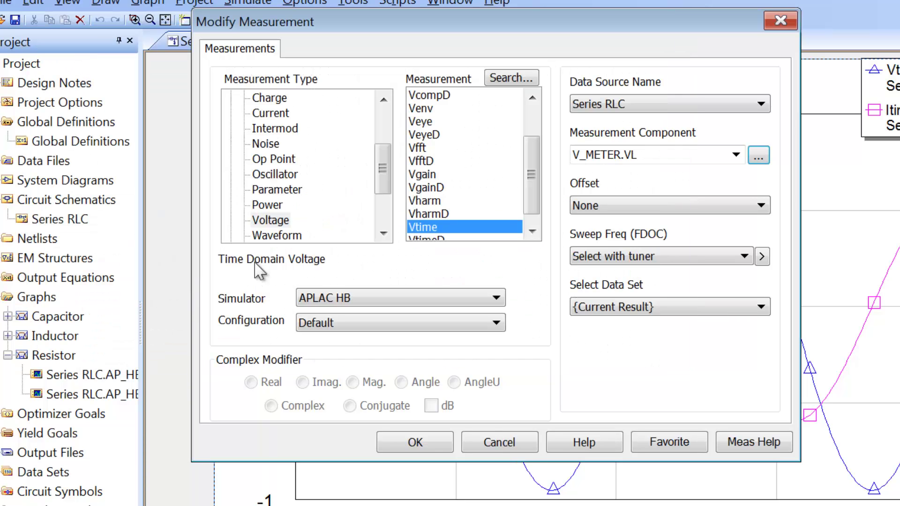
{"action": "left_click", "coordinate": [422, 442]}
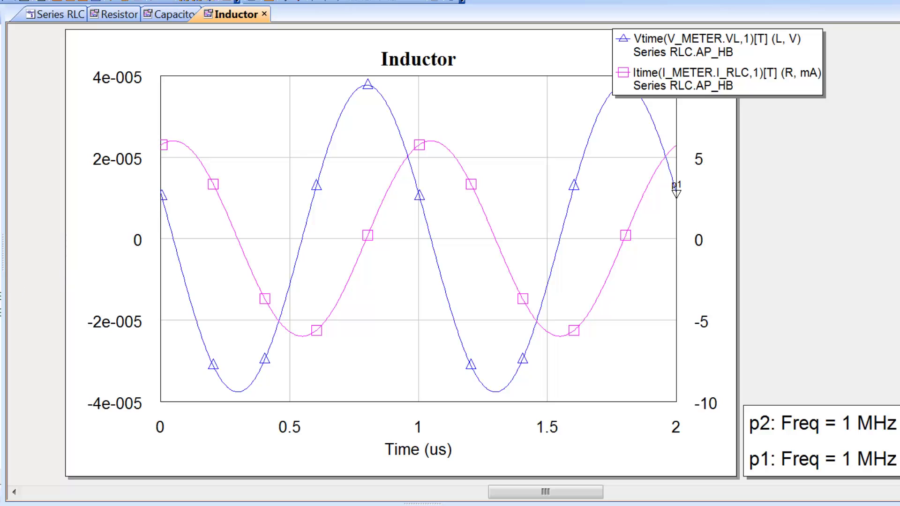
Step: Cycle through the Resistor, Capacitor and Inductor graphs, ending on the Series RLC schematic
{"action": "key", "text": "ctrl+Tab"}
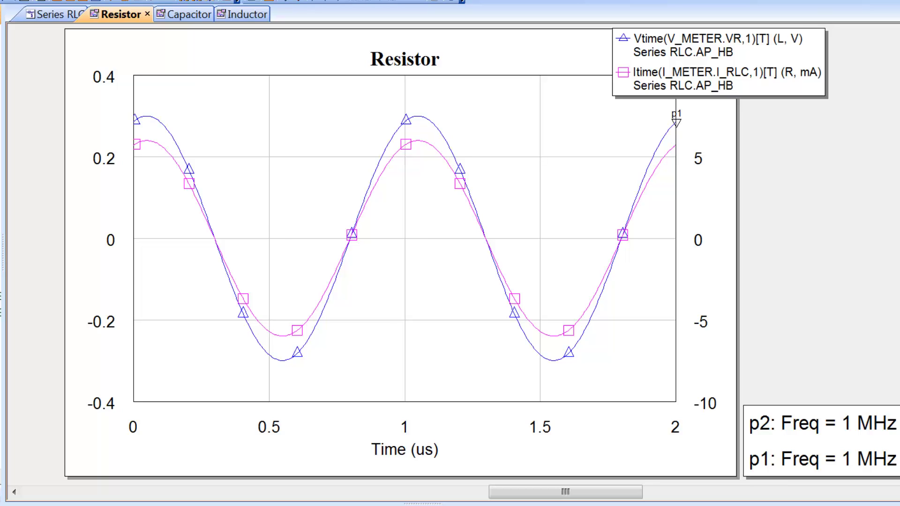
{"action": "key", "text": "ctrl+Tab"}
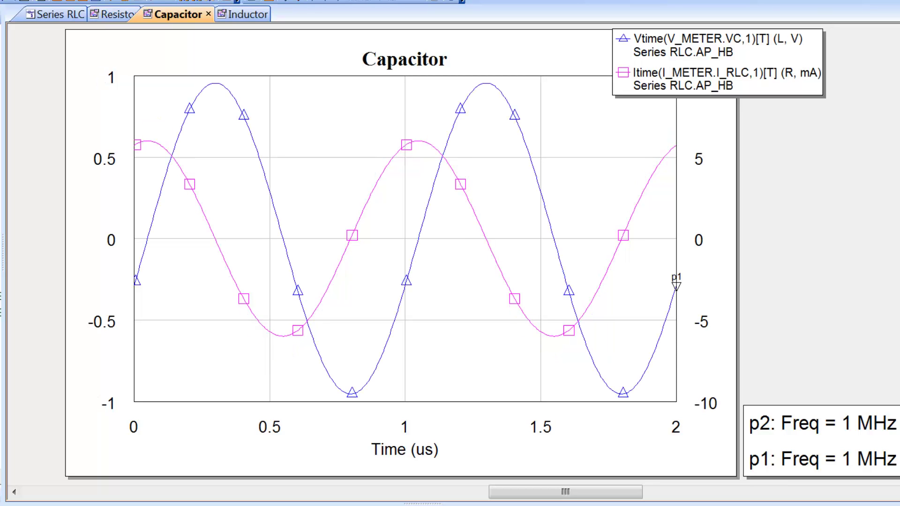
{"action": "key", "text": "ctrl+Tab"}
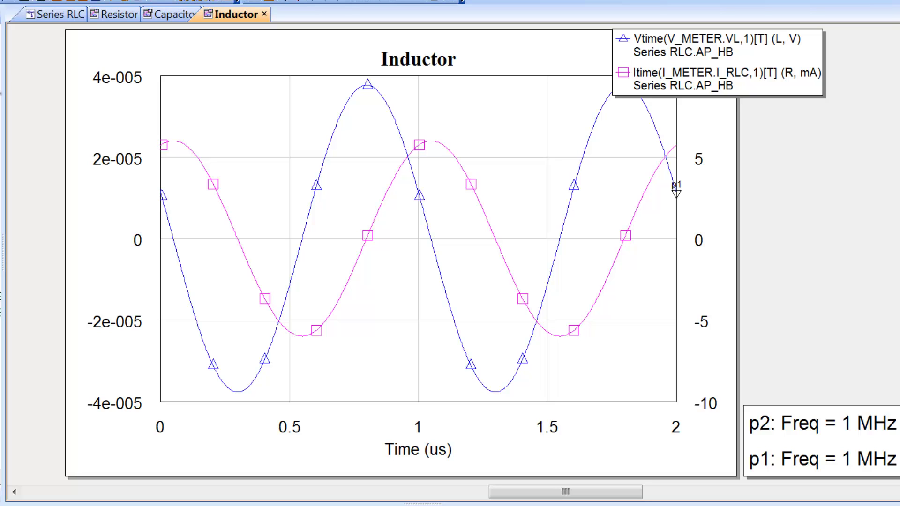
{"action": "key", "text": "ctrl+Tab"}
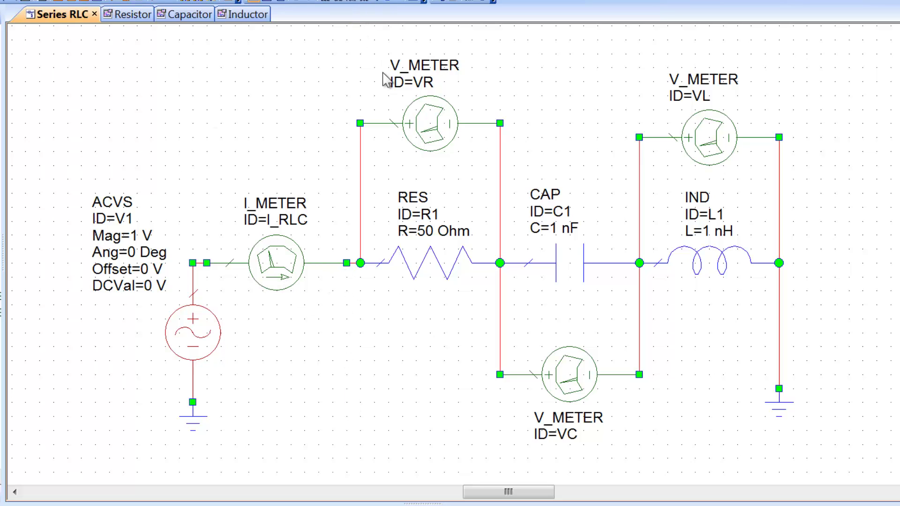
Step: Paste a vertical copy of the VR voltmeter below the resistor's left node and ground it
{"action": "left_click", "coordinate": [434, 136]}
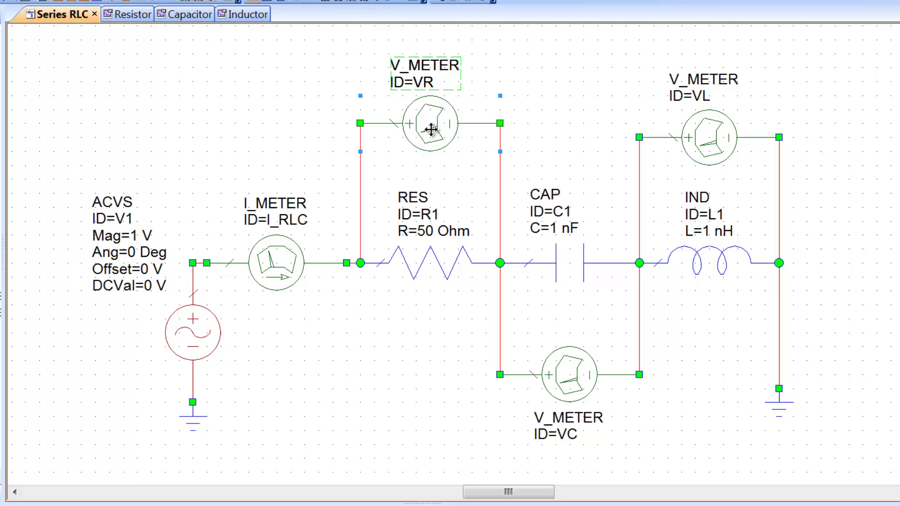
{"action": "left_click", "coordinate": [414, 156]}
{"action": "key", "text": "ctrl+v"}
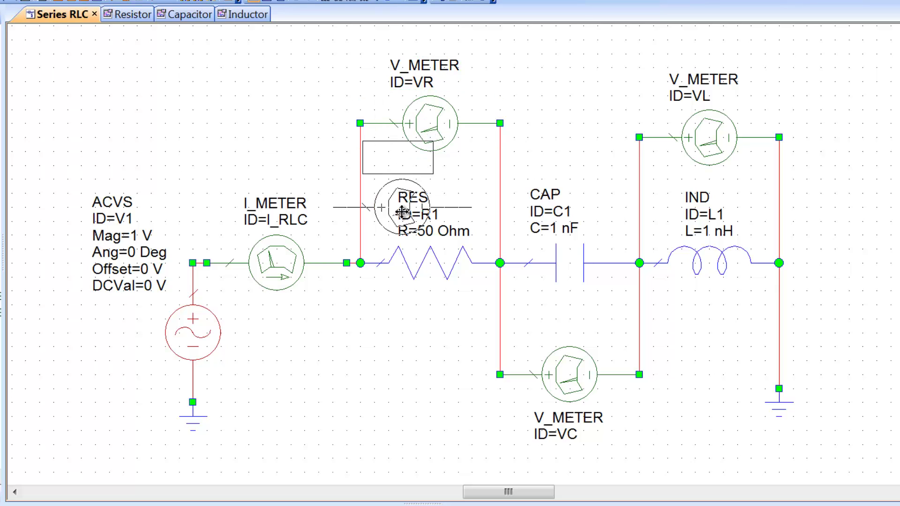
{"action": "right_click", "coordinate": [382, 364]}
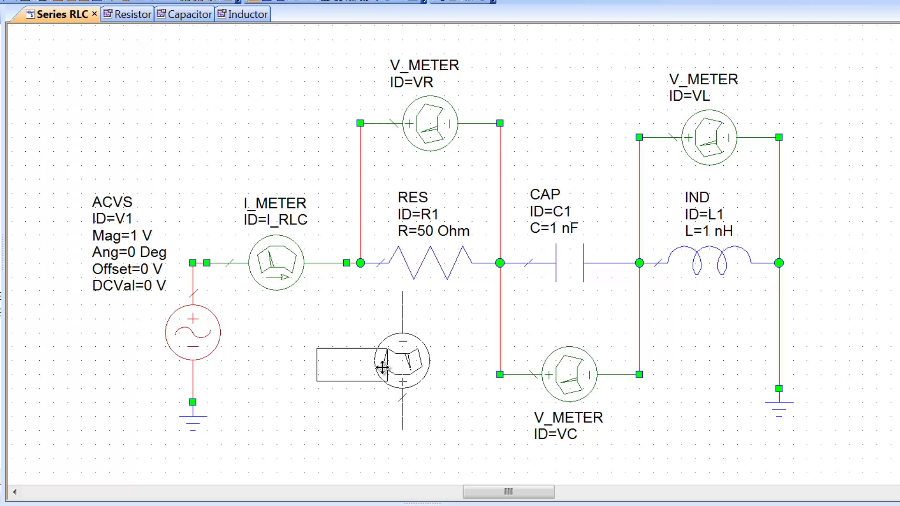
{"action": "right_click", "coordinate": [380, 376]}
{"action": "right_click", "coordinate": [380, 375]}
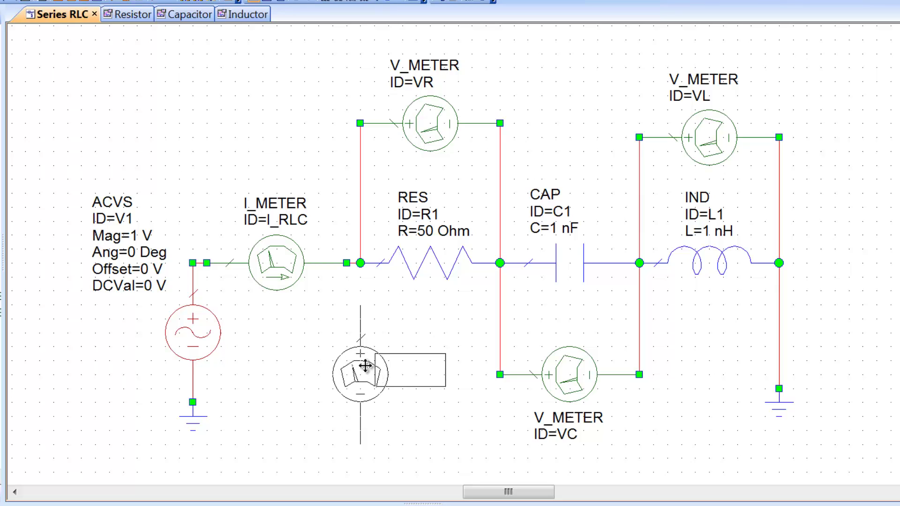
{"action": "left_click", "coordinate": [358, 334]}
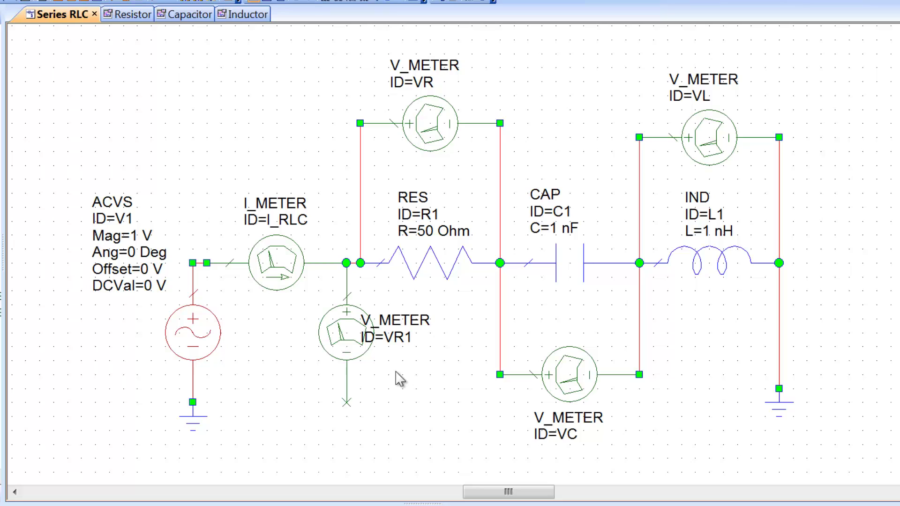
{"action": "key", "text": "ctrl+g"}
{"action": "left_click", "coordinate": [346, 403]}
Step: Change the new voltmeter's ID from VR1 to 'Vgen'
{"action": "left_click", "coordinate": [398, 339]}
{"action": "left_click", "coordinate": [397, 338]}
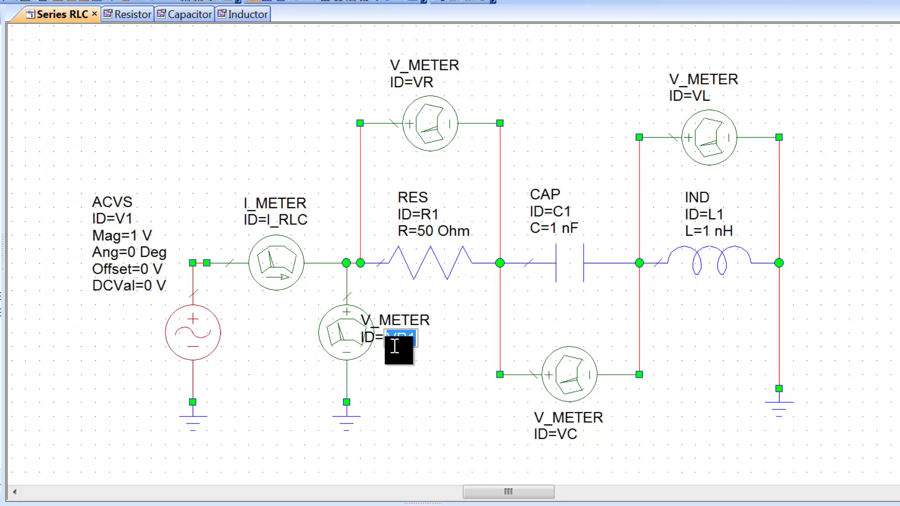
{"action": "type", "text": "Vgen"}
{"action": "left_click", "coordinate": [437, 399]}
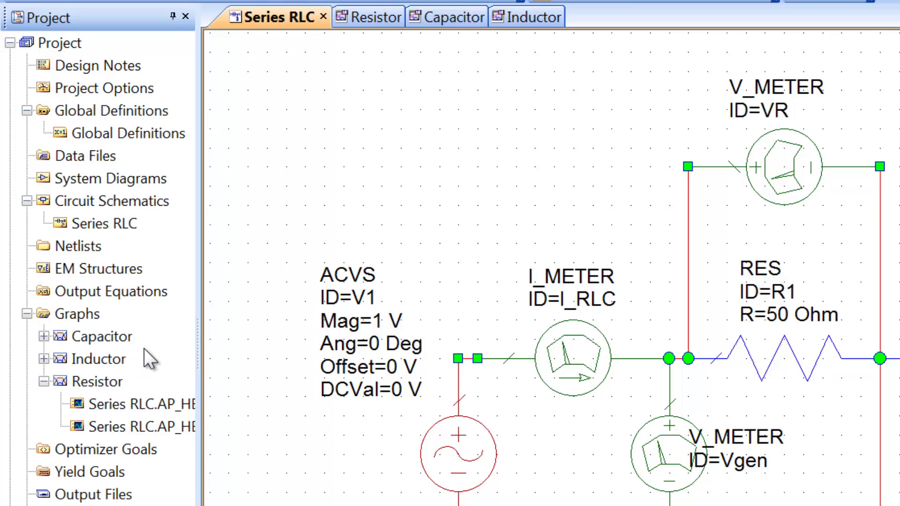
Step: Copy the Capacitor graph into Graphs and rename the Capacitor 1 copy to 'Generator'
{"action": "left_click", "coordinate": [99, 337]}
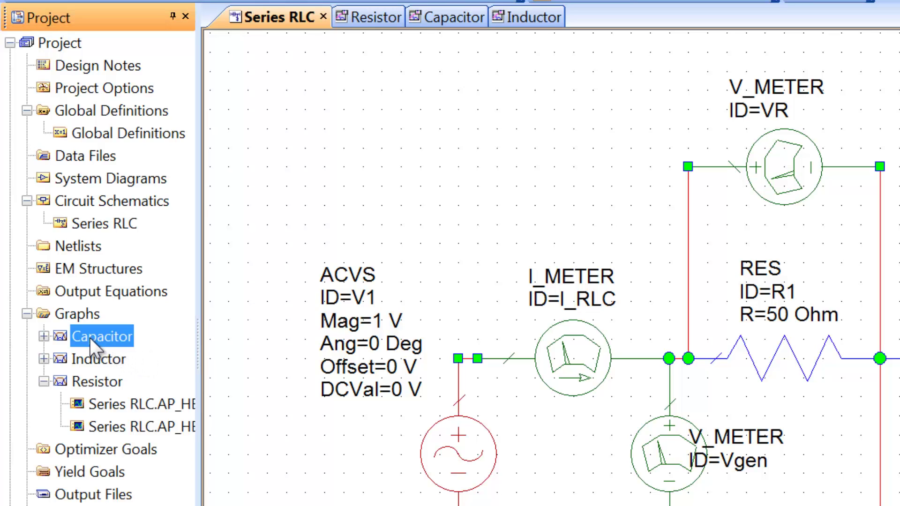
{"action": "left_click", "coordinate": [80, 313]}
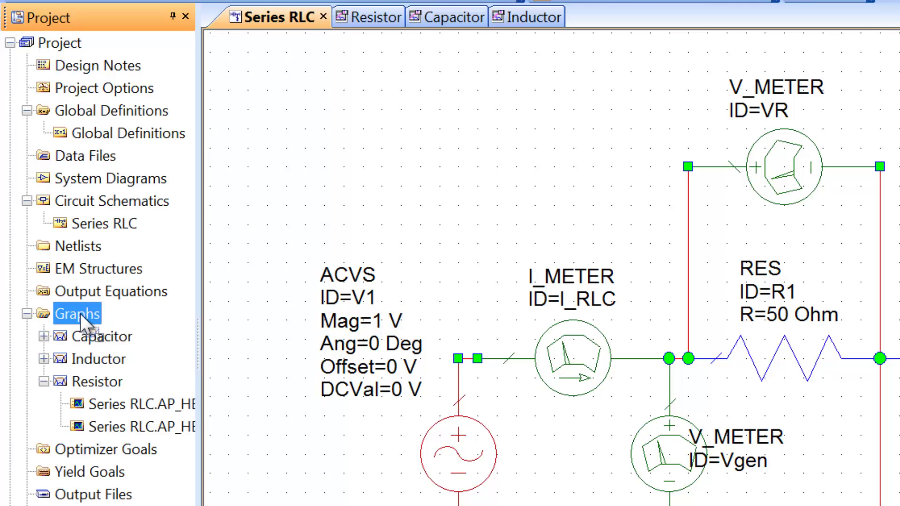
{"action": "left_click_drag", "start_coordinate": [85, 311], "coordinate": [99, 311]}
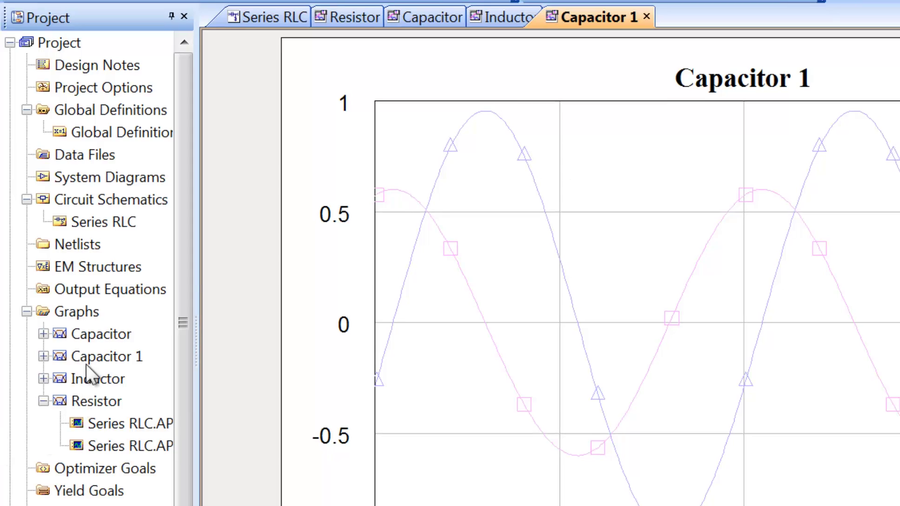
{"action": "right_click", "coordinate": [110, 363]}
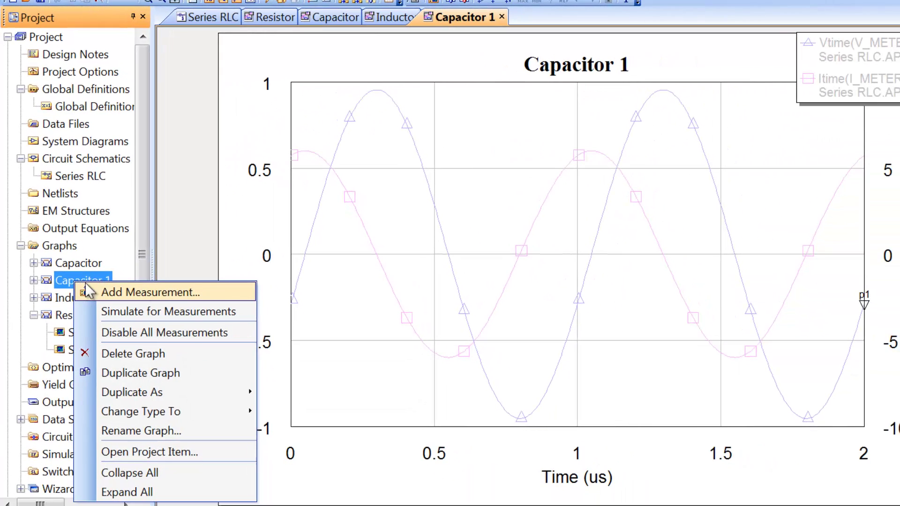
{"action": "left_click", "coordinate": [172, 427]}
{"action": "type", "text": "Generator"}
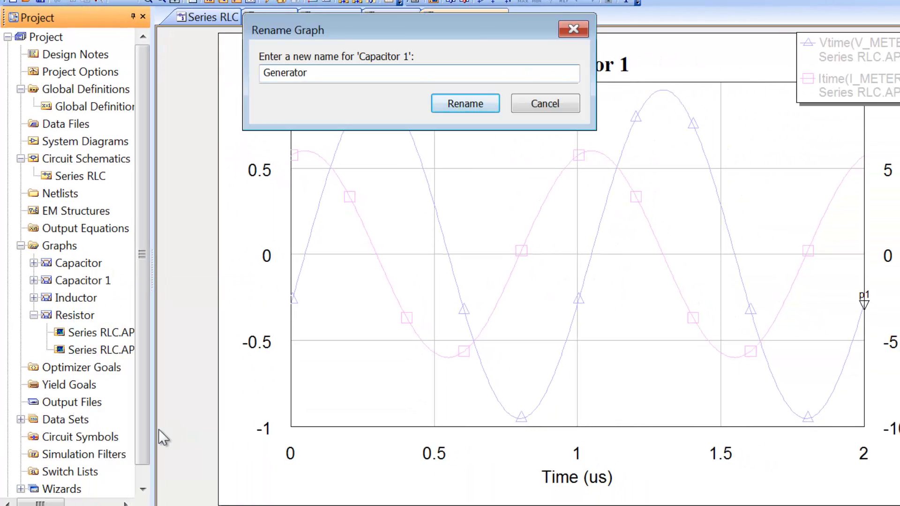
{"action": "key", "text": "Return"}
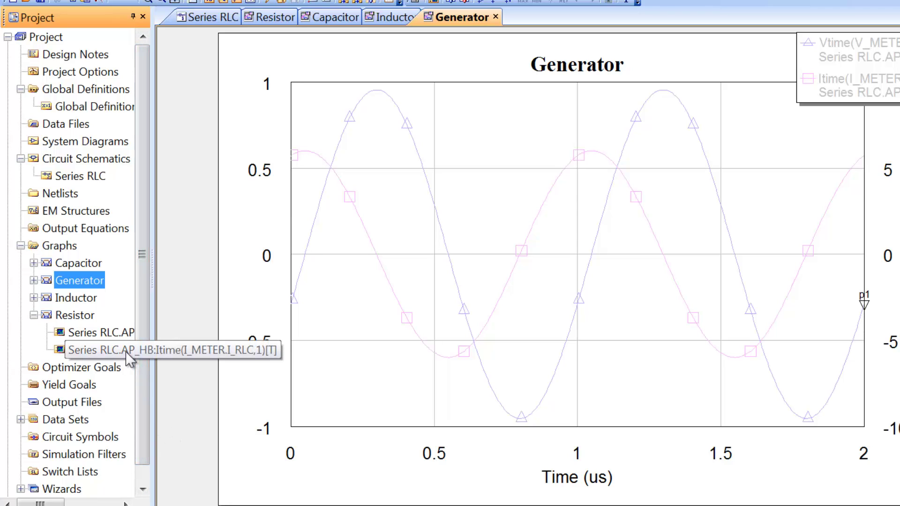
Step: Change the Generator graph's Vtime measurement component to the Vgen voltmeter
{"action": "right_click", "coordinate": [76, 263]}
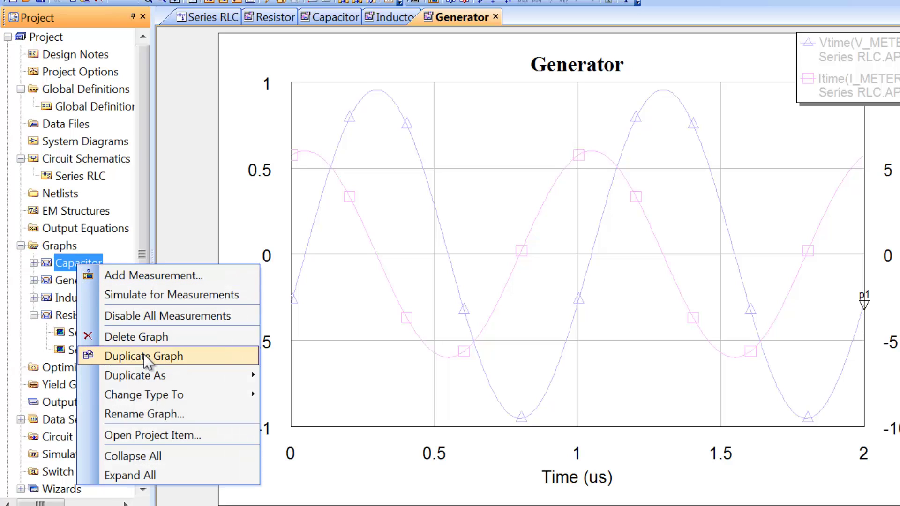
{"action": "left_click", "coordinate": [118, 258]}
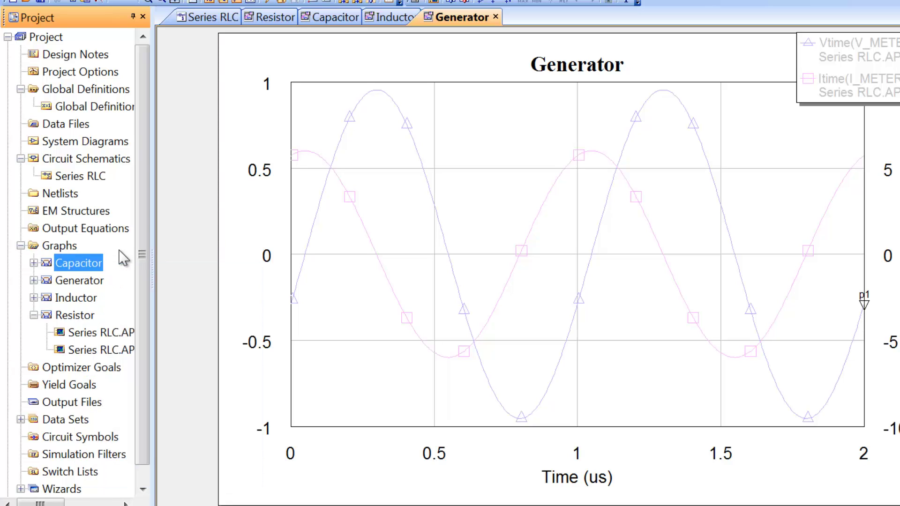
{"action": "left_click", "coordinate": [489, 125]}
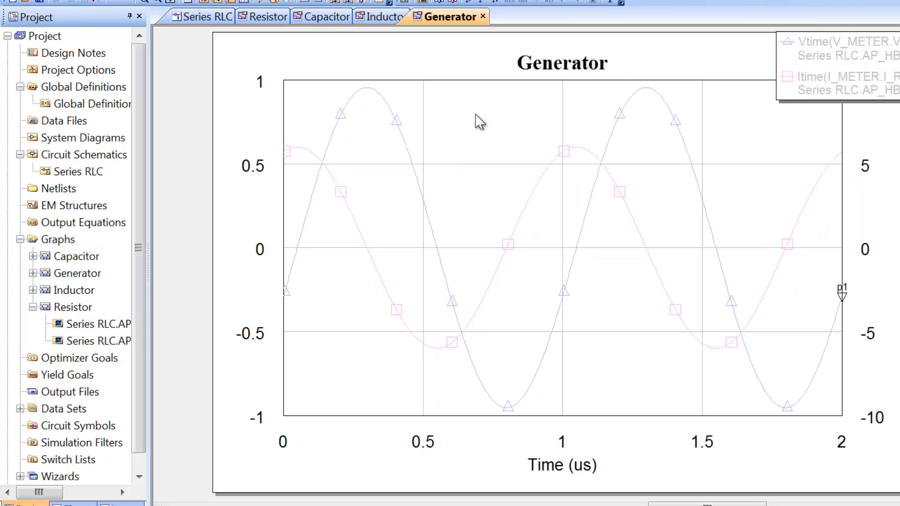
{"action": "right_click", "coordinate": [476, 115]}
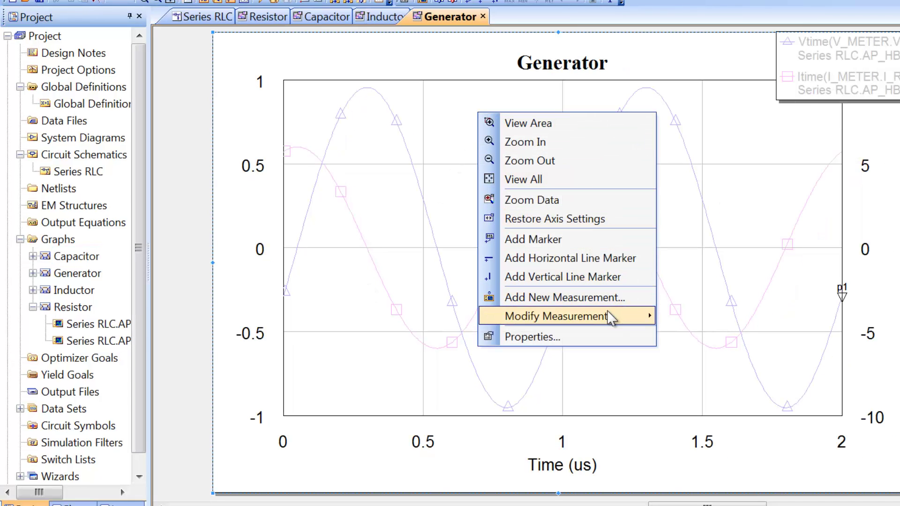
{"action": "mouse_move", "coordinate": [609, 321]}
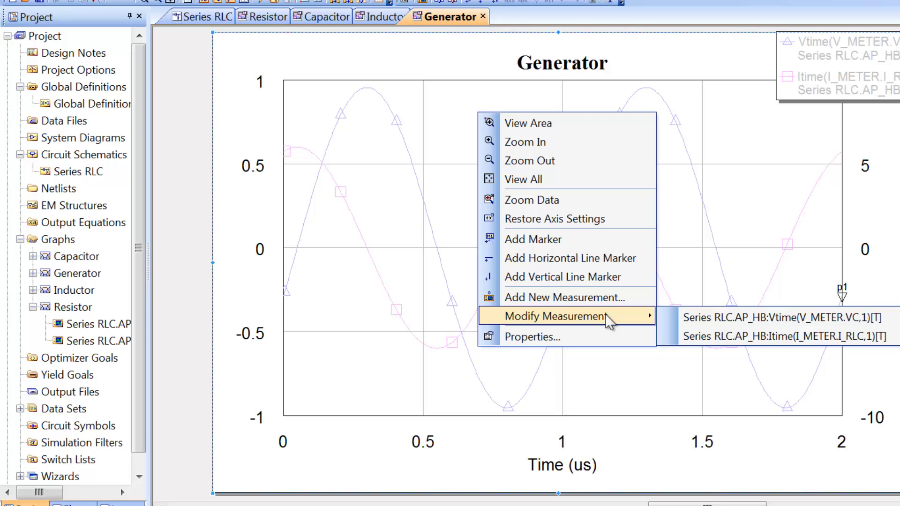
{"action": "left_click", "coordinate": [690, 317]}
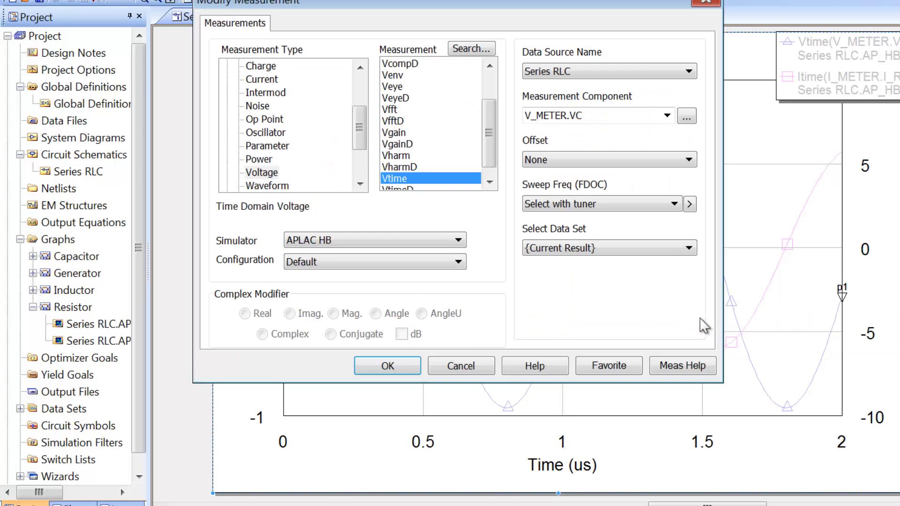
{"action": "left_click", "coordinate": [686, 117]}
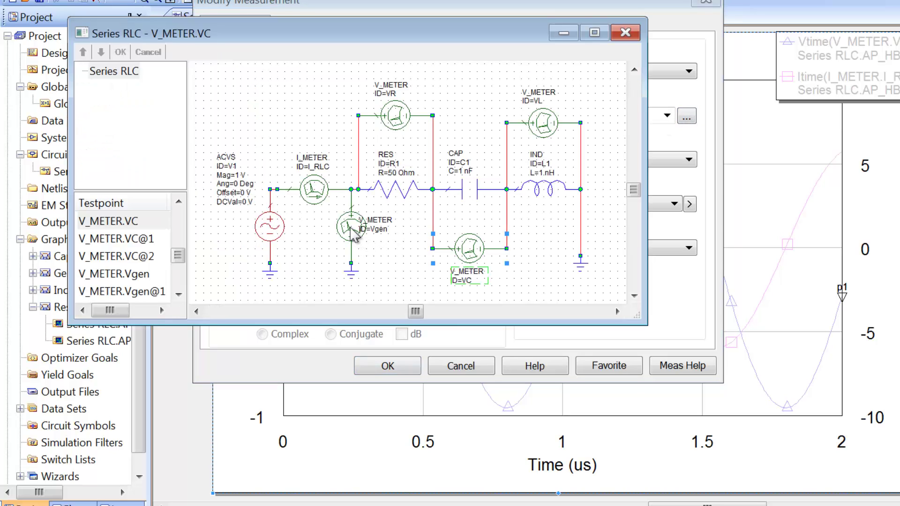
{"action": "left_click", "coordinate": [351, 229]}
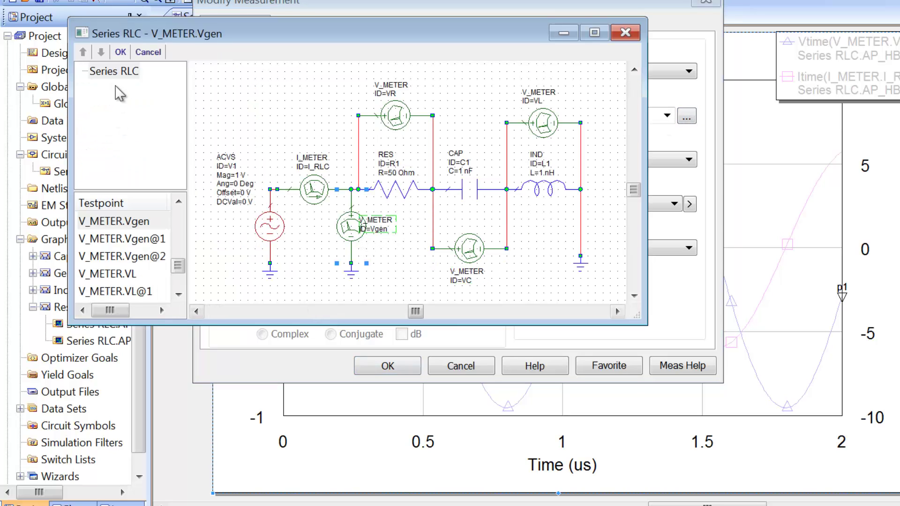
{"action": "left_click", "coordinate": [120, 52]}
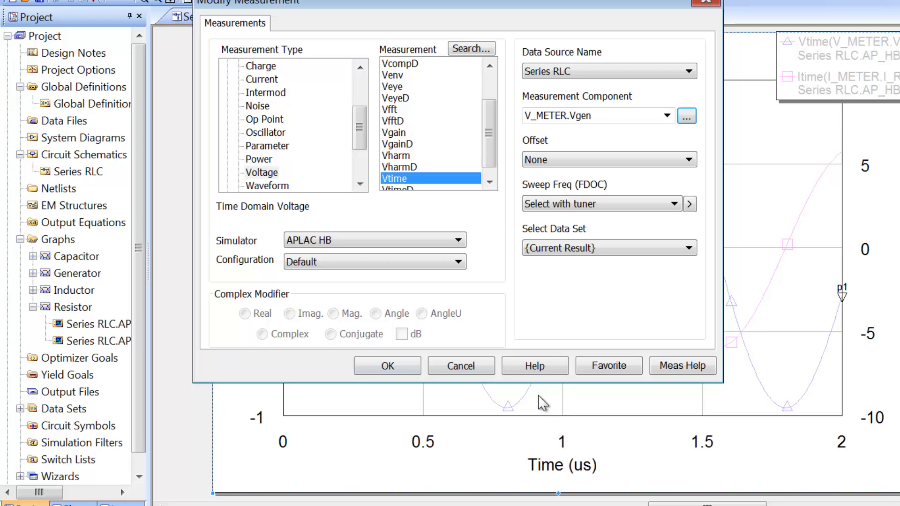
{"action": "left_click", "coordinate": [368, 374]}
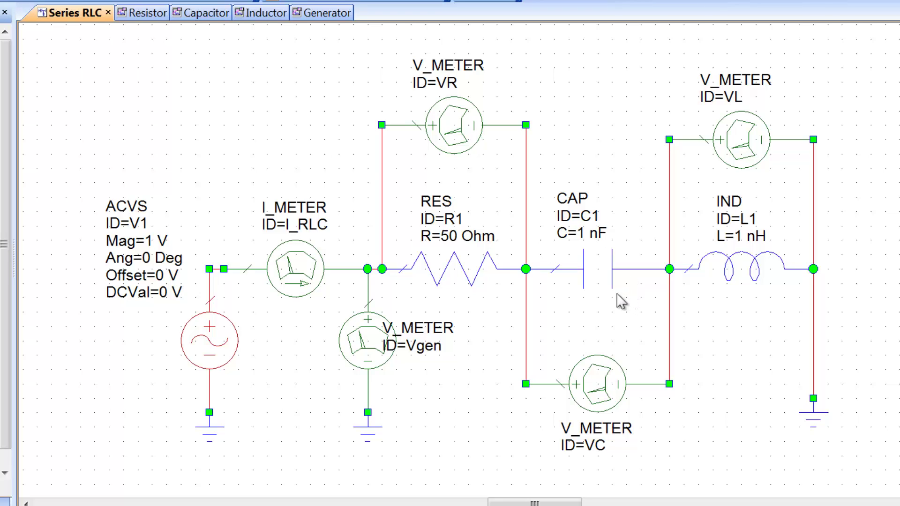
Step: Review the Generator graph's voltage measurement settings, then return to the Series RLC schematic
{"action": "left_click", "coordinate": [307, 14]}
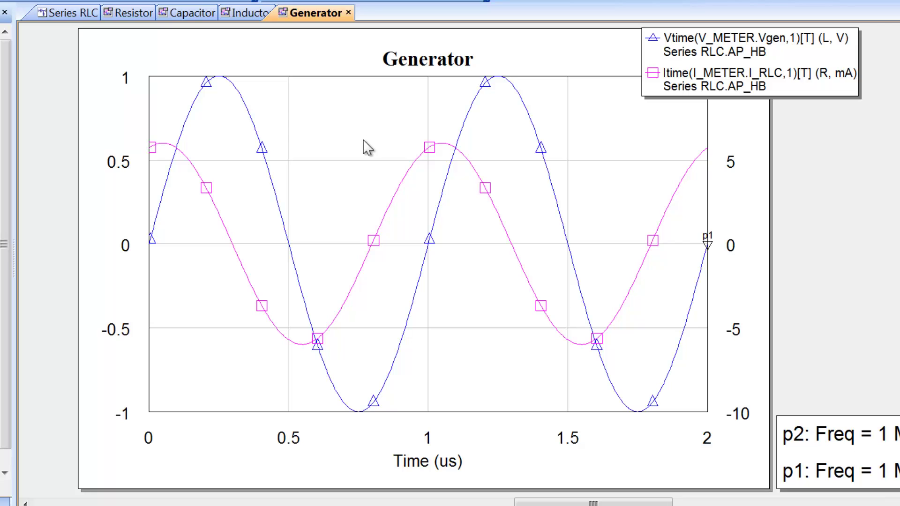
{"action": "right_click", "coordinate": [360, 143]}
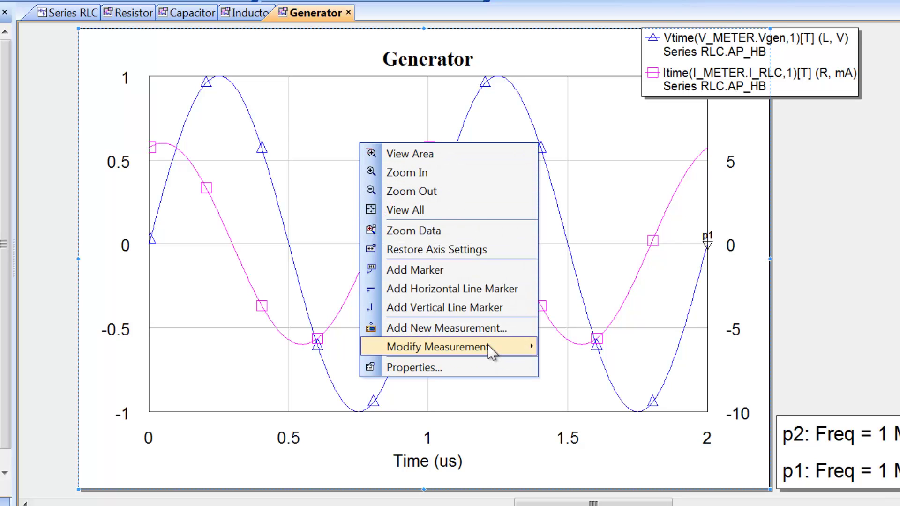
{"action": "mouse_move", "coordinate": [488, 346]}
{"action": "left_click", "coordinate": [574, 352]}
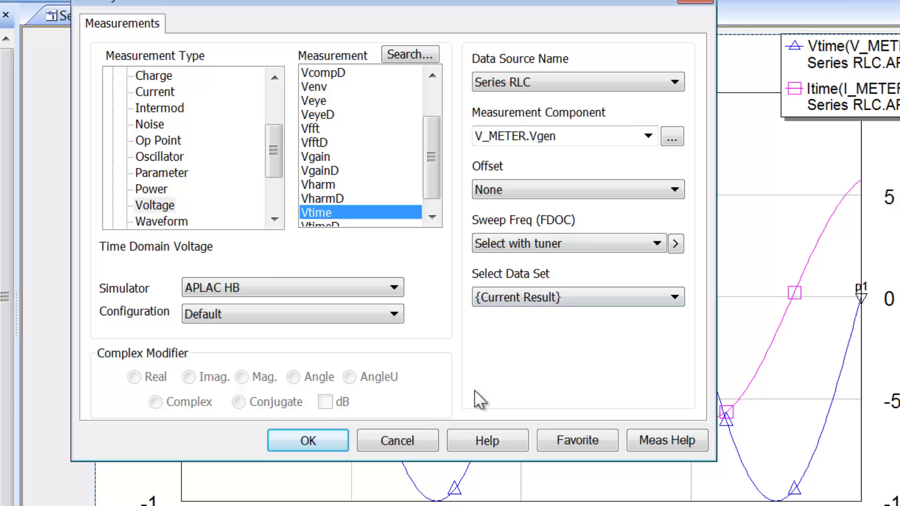
{"action": "left_click", "coordinate": [422, 434]}
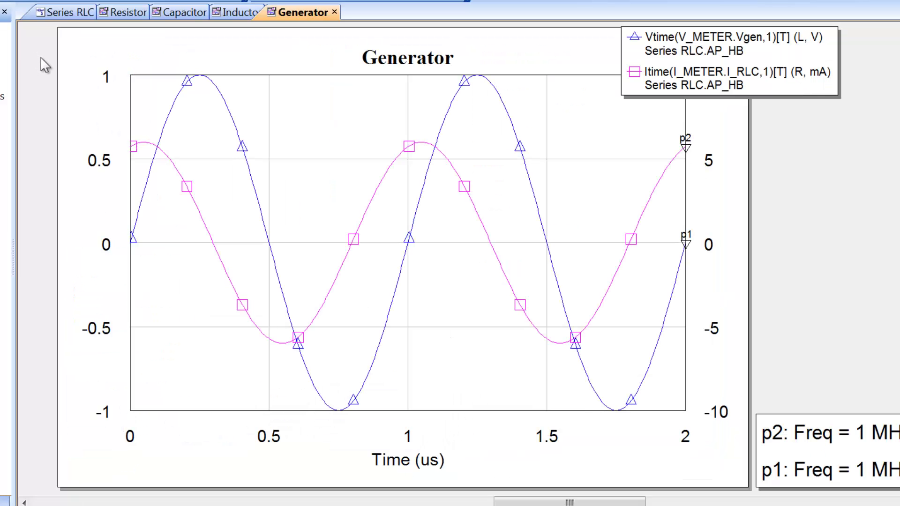
{"action": "left_click", "coordinate": [55, 14]}
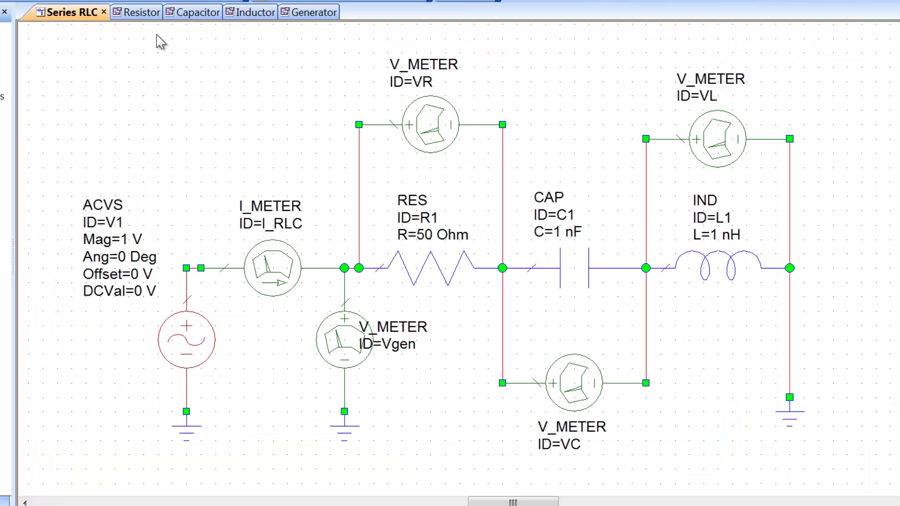
Step: Change inductor L1 to 1000 nH and run Analyze
{"action": "double_click", "coordinate": [717, 236]}
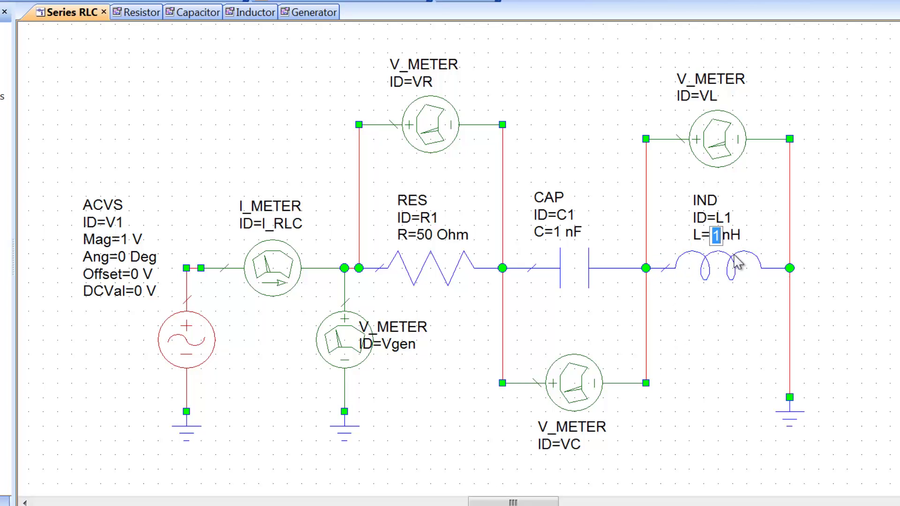
{"action": "type", "text": "1000"}
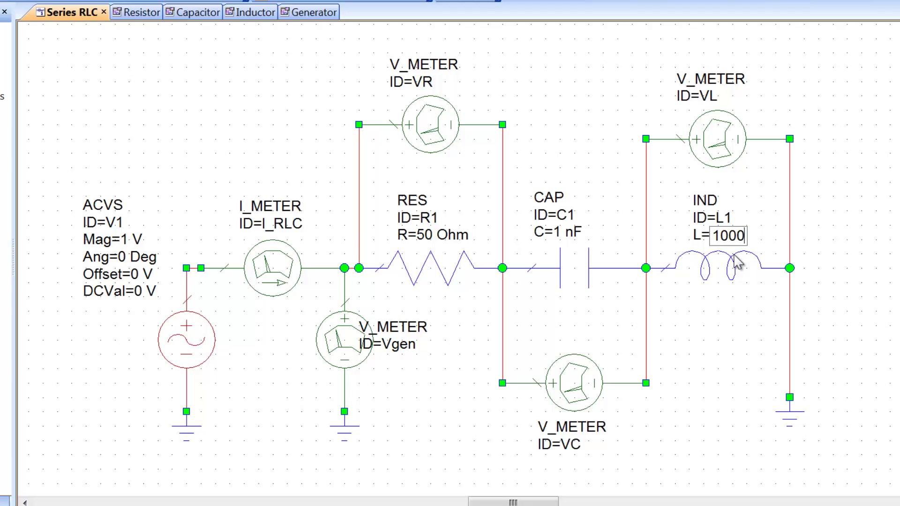
{"action": "key", "text": "Return"}
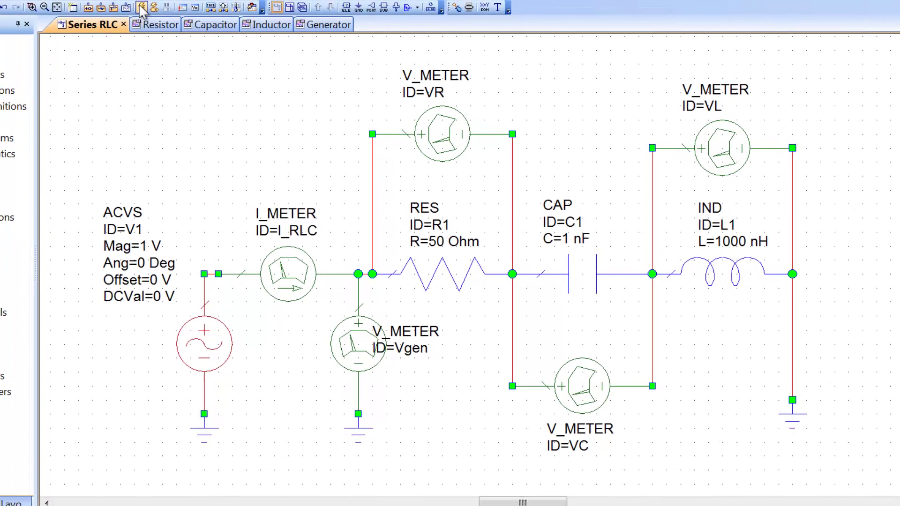
{"action": "left_click", "coordinate": [140, 7]}
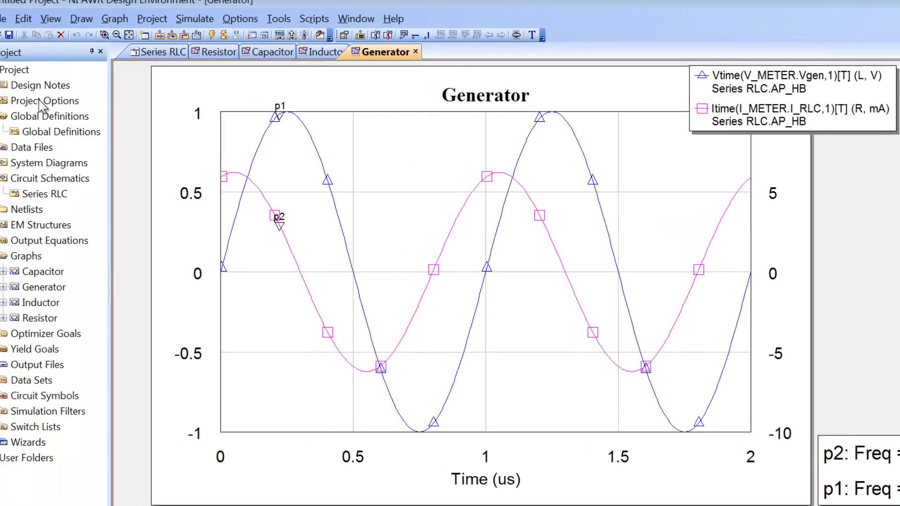
Step: Replace the single frequency with a 1–12 MHz sweep in 1 MHz steps, then close Project Options
{"action": "double_click", "coordinate": [7, 88]}
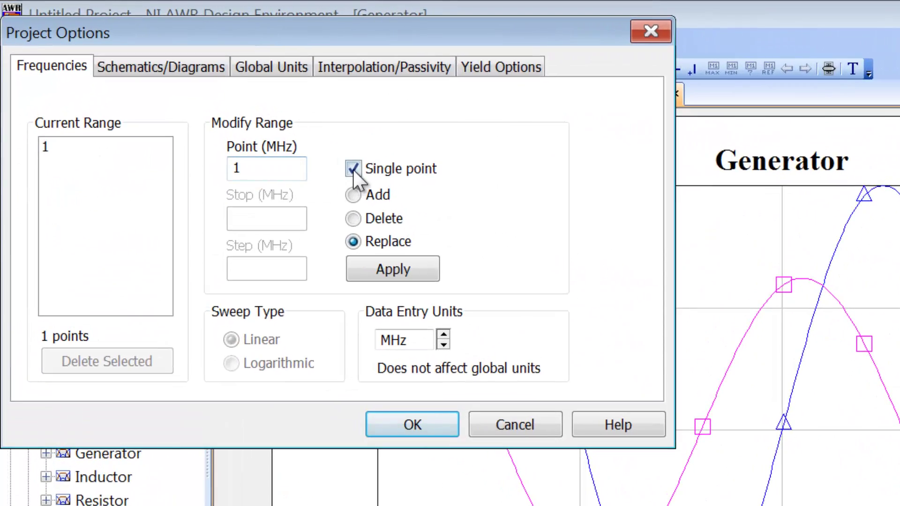
{"action": "left_click", "coordinate": [324, 155]}
{"action": "left_click", "coordinate": [248, 199]}
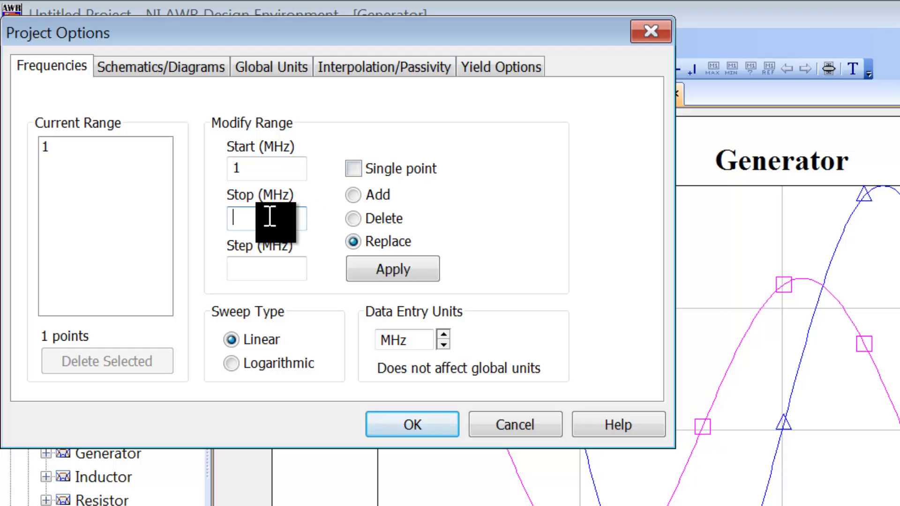
{"action": "type", "text": "12"}
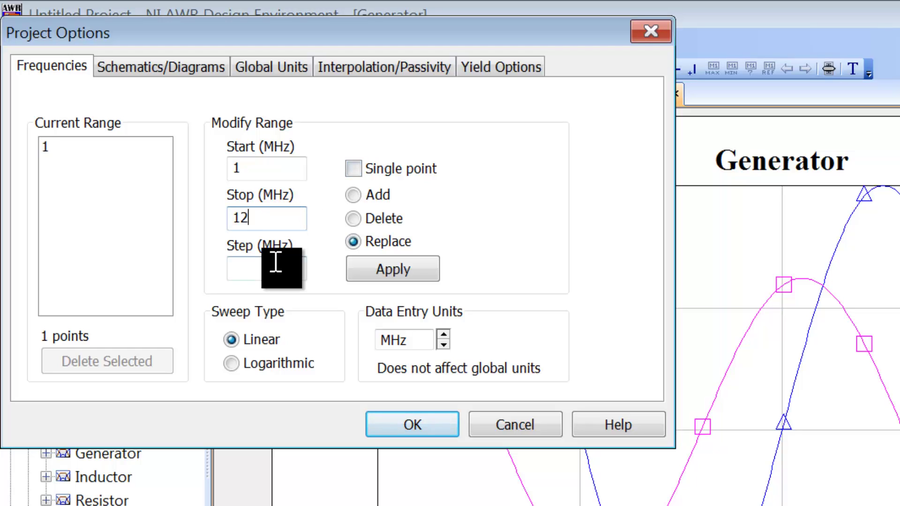
{"action": "left_click", "coordinate": [275, 264]}
{"action": "type", "text": "1"}
{"action": "left_click", "coordinate": [380, 264]}
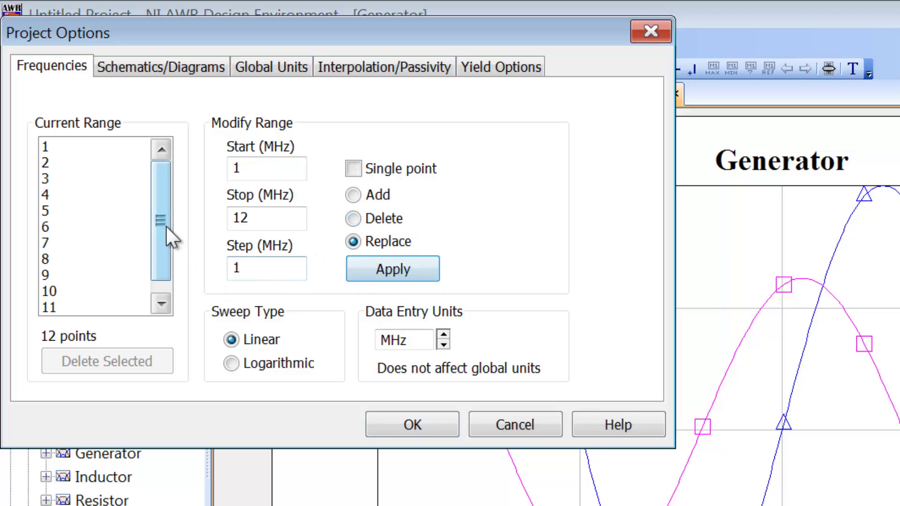
{"action": "scroll", "coordinate": [108, 197], "scroll_direction": "down", "scroll_amount": 1}
{"action": "scroll", "coordinate": [168, 260], "scroll_direction": "up", "scroll_amount": 1}
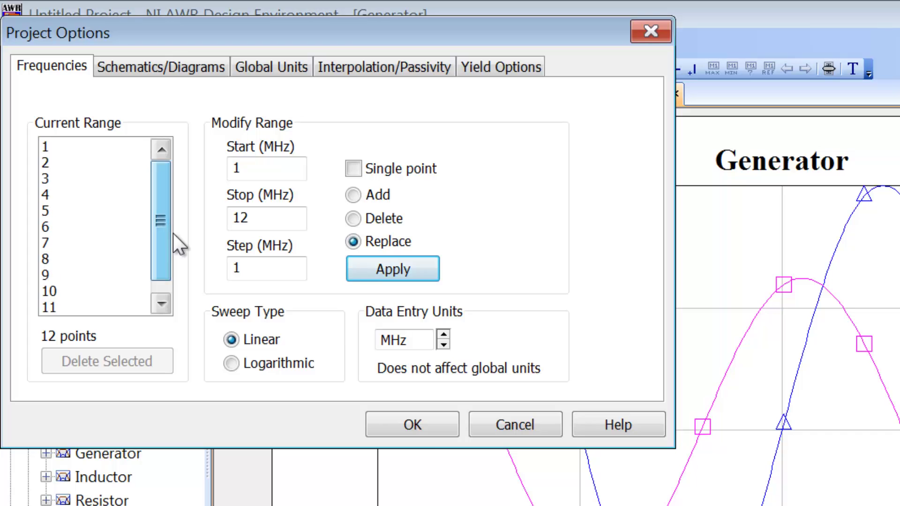
{"action": "left_click", "coordinate": [423, 426]}
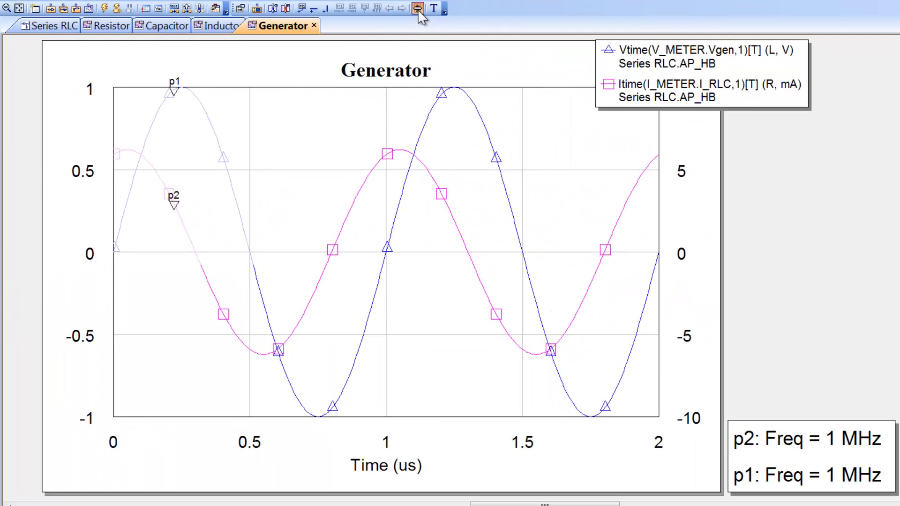
Step: Bring up the Variable Tuner and step the frequency to 3 MHz, then 5 MHz, re-simulating each time
{"action": "left_click", "coordinate": [829, 68]}
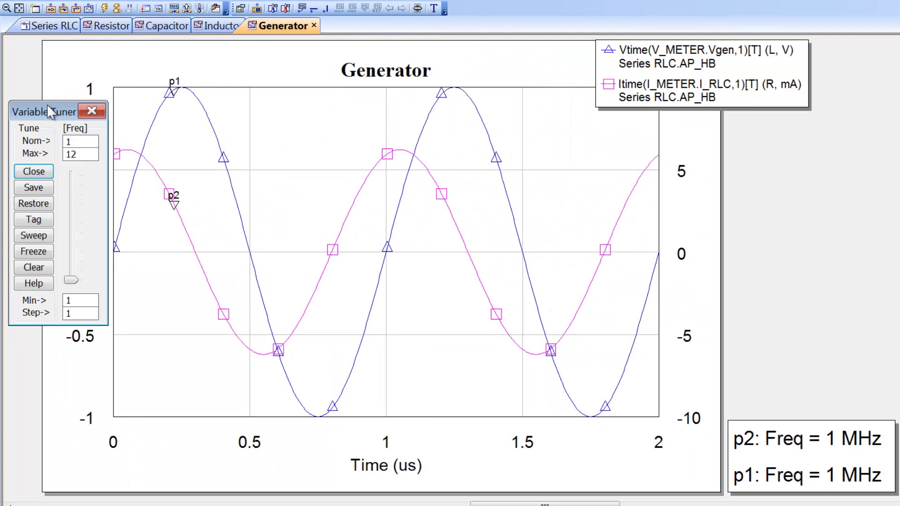
{"action": "left_click_drag", "start_coordinate": [48, 107], "coordinate": [39, 88]}
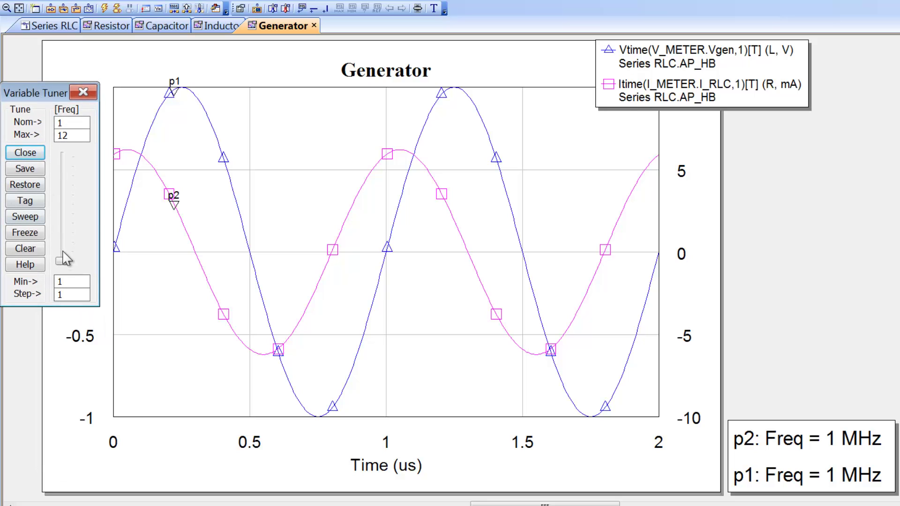
{"action": "left_click_drag", "start_coordinate": [66, 266], "coordinate": [66, 243]}
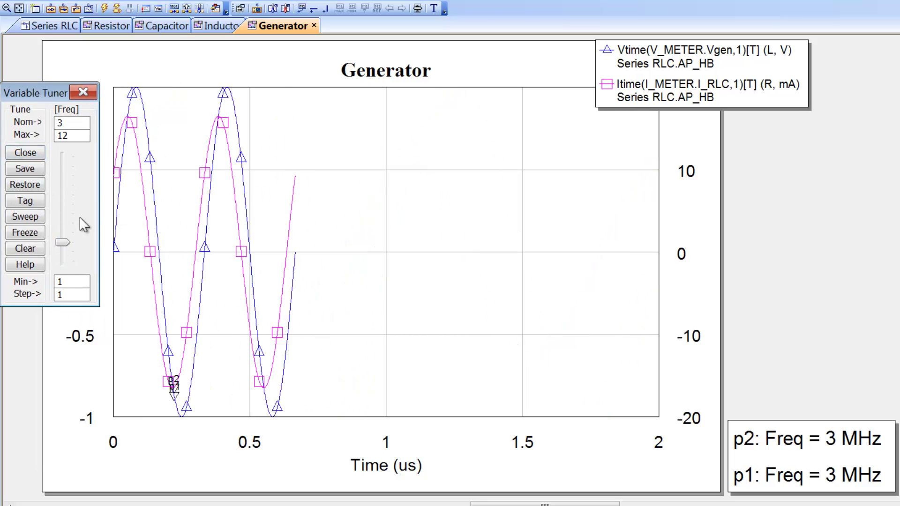
{"action": "left_click", "coordinate": [107, 7]}
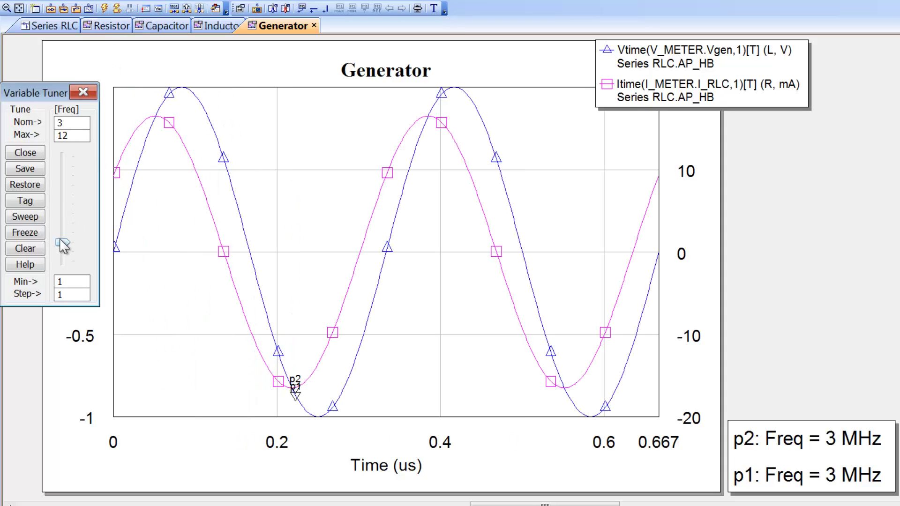
{"action": "left_click_drag", "start_coordinate": [65, 244], "coordinate": [63, 224]}
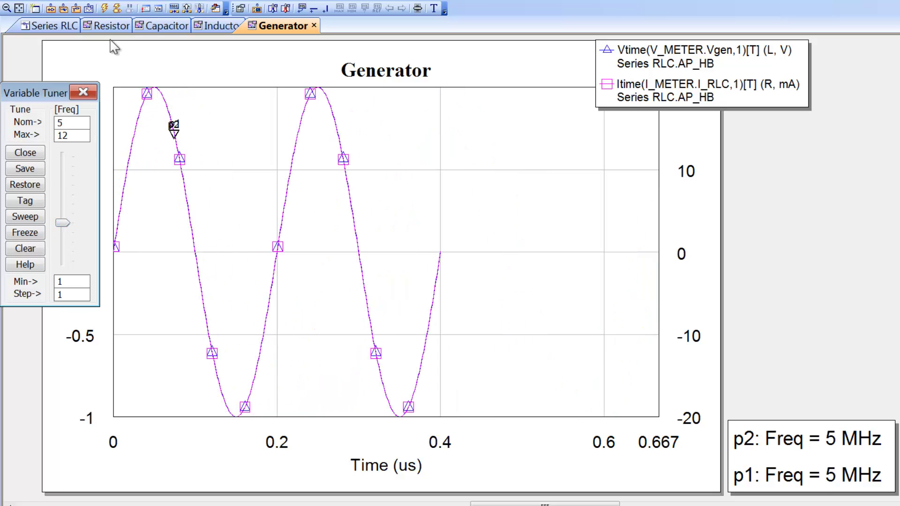
{"action": "left_click", "coordinate": [103, 8]}
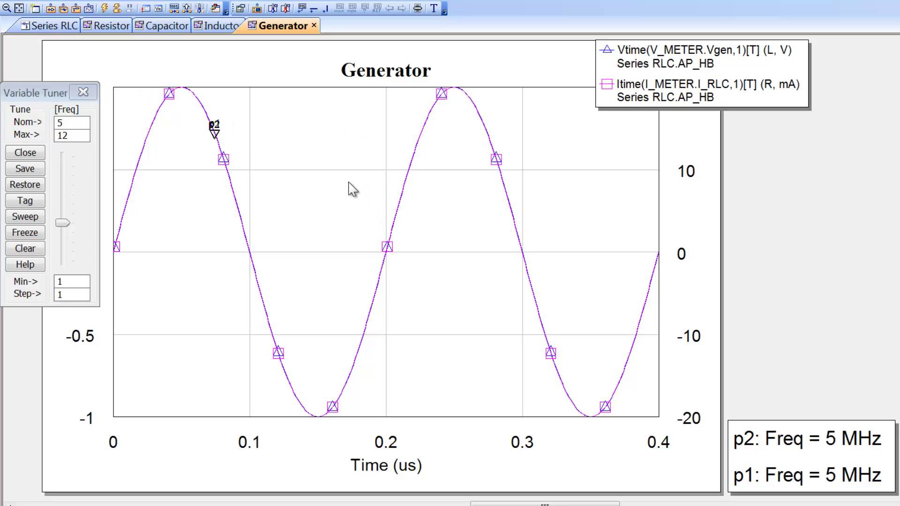
Step: Try 2 MHz, then raise the frequency to 8 MHz and re-simulate
{"action": "left_click", "coordinate": [61, 225]}
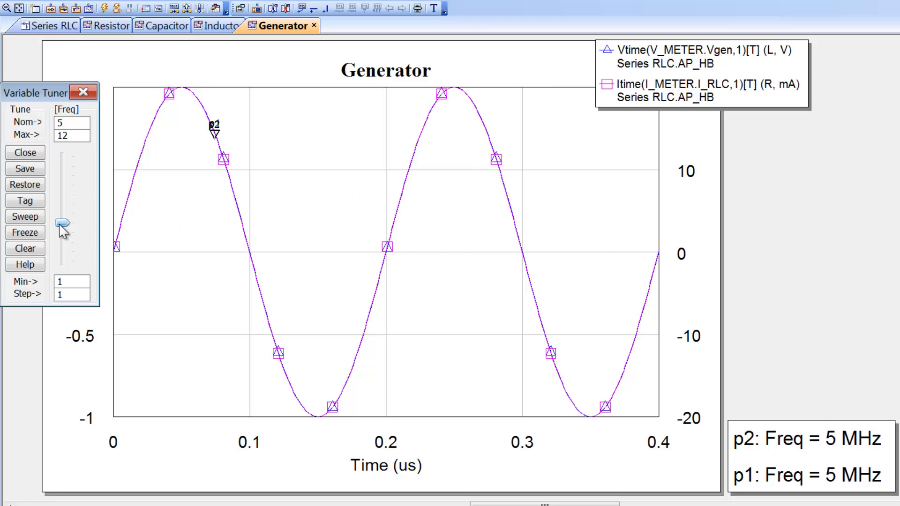
{"action": "left_click_drag", "start_coordinate": [60, 227], "coordinate": [67, 249]}
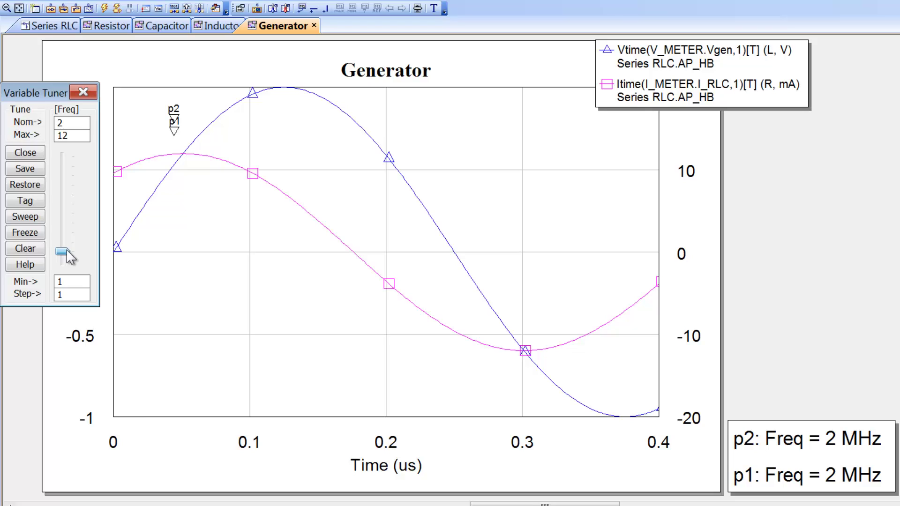
{"action": "left_click_drag", "start_coordinate": [67, 250], "coordinate": [67, 230]}
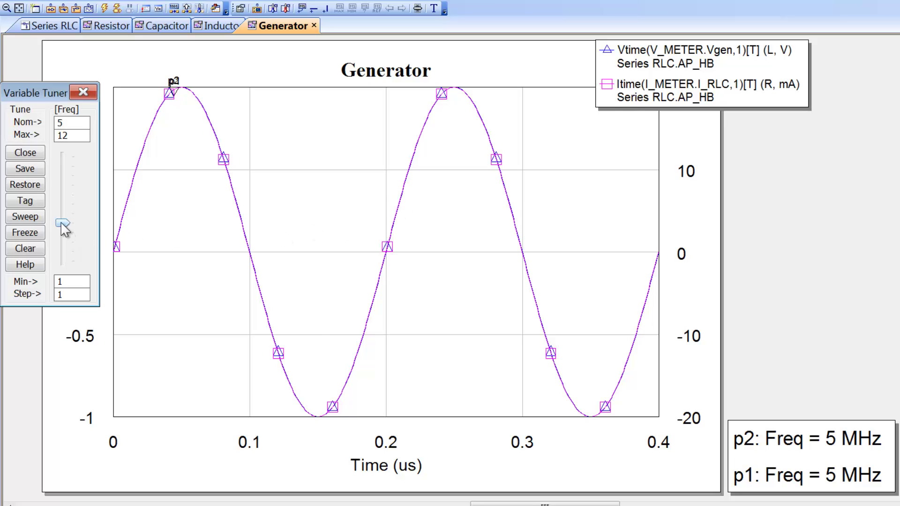
{"action": "left_click_drag", "start_coordinate": [61, 223], "coordinate": [62, 195]}
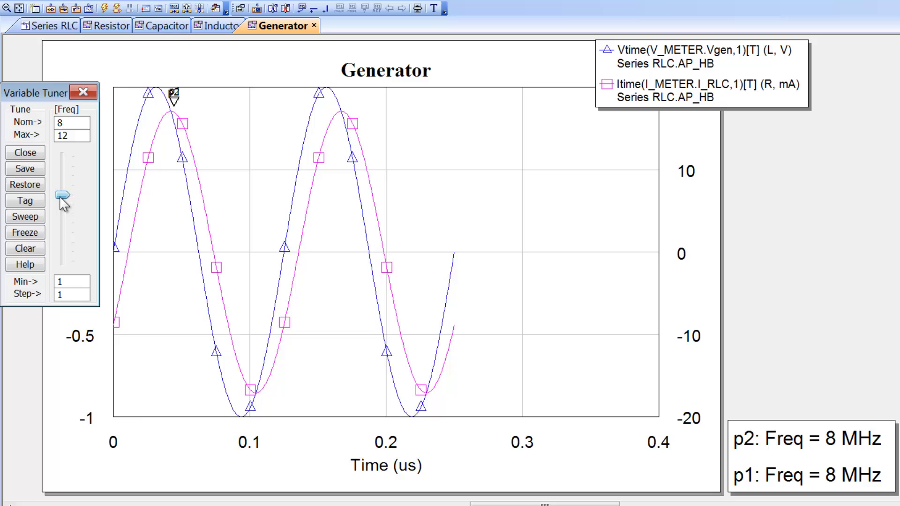
{"action": "left_click", "coordinate": [105, 8]}
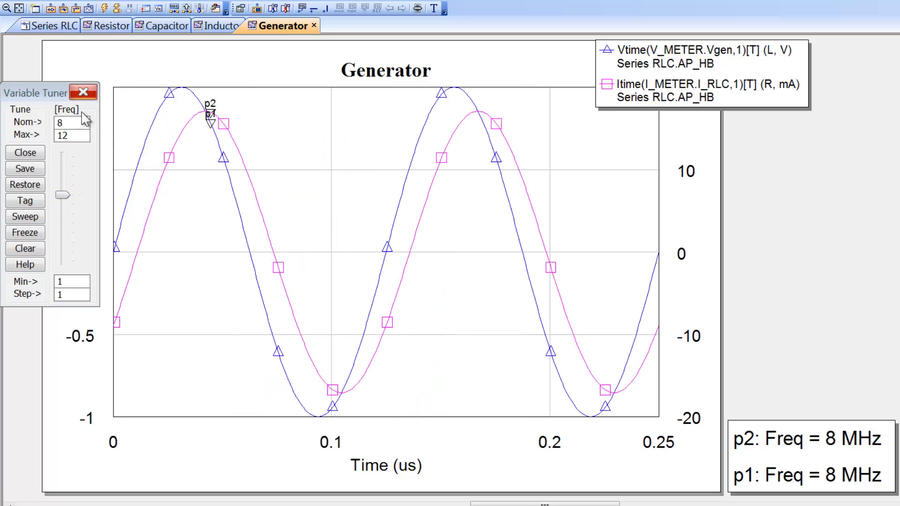
Step: Raise the frequency to 10 MHz, re-simulate, and move the tuner off the axis labels
{"action": "left_click", "coordinate": [61, 192]}
{"action": "left_click_drag", "start_coordinate": [61, 193], "coordinate": [62, 176]}
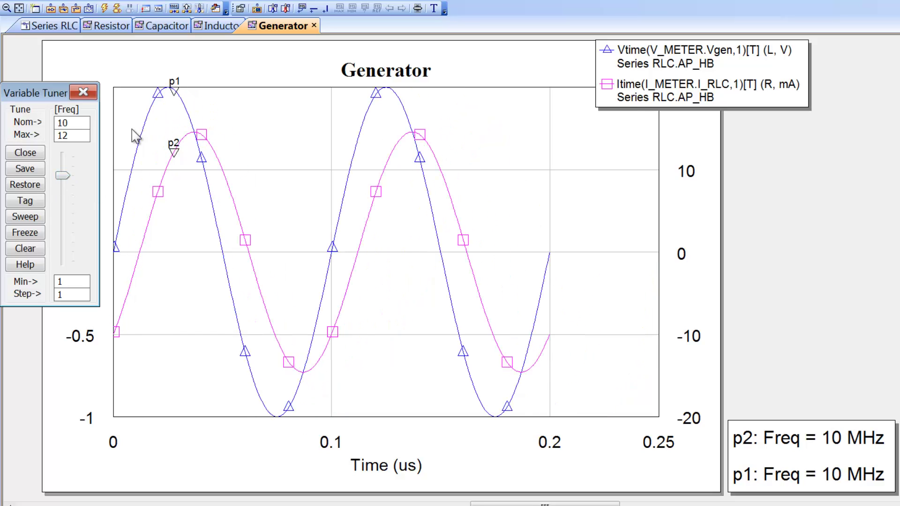
{"action": "left_click", "coordinate": [102, 7]}
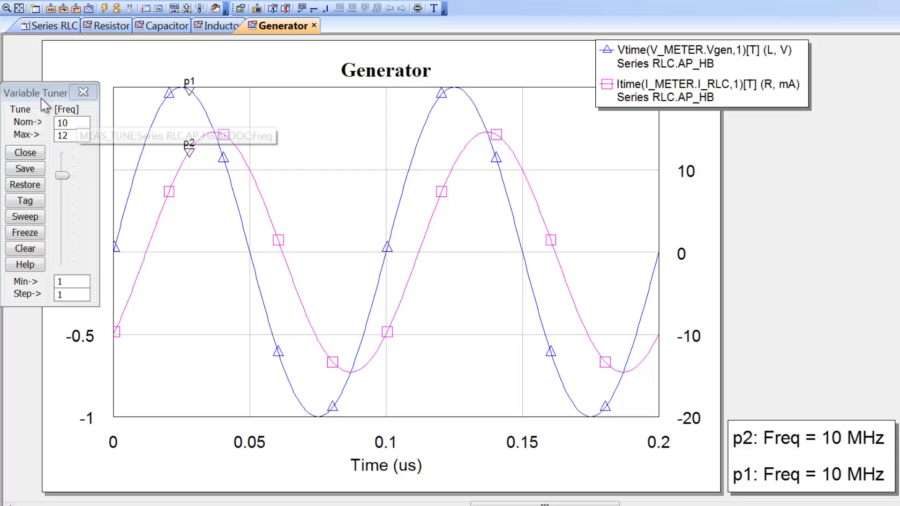
{"action": "left_click_drag", "start_coordinate": [35, 97], "coordinate": [1, 199]}
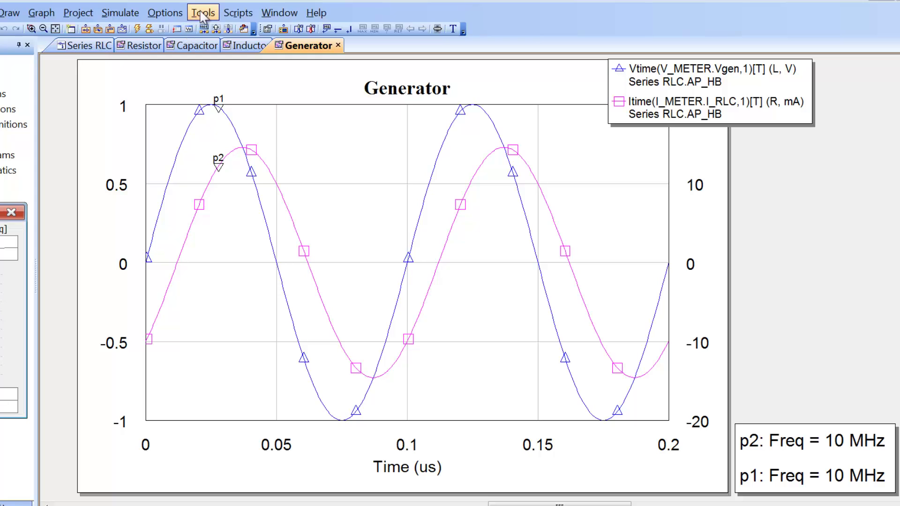
Step: Close all open graph windows and move the tuner out of the way
{"action": "left_click", "coordinate": [279, 13]}
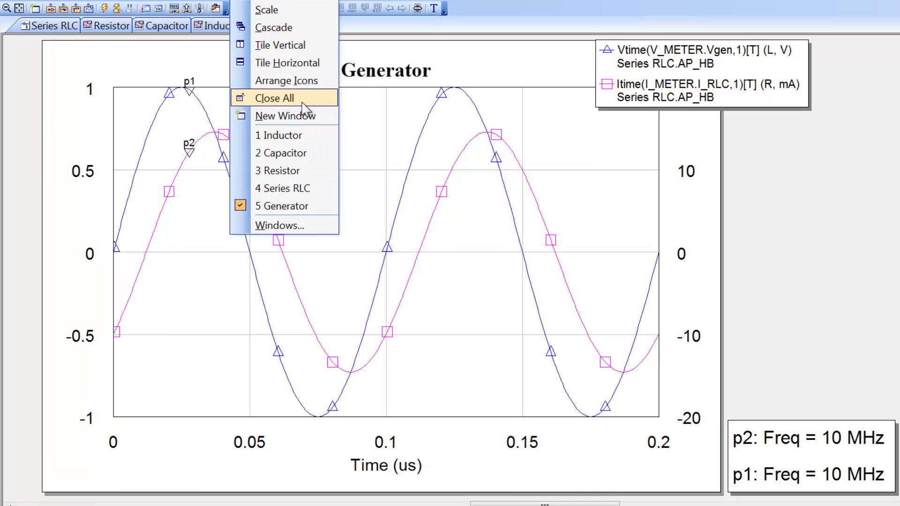
{"action": "left_click", "coordinate": [302, 98]}
{"action": "left_click_drag", "start_coordinate": [102, 224], "coordinate": [297, 233]}
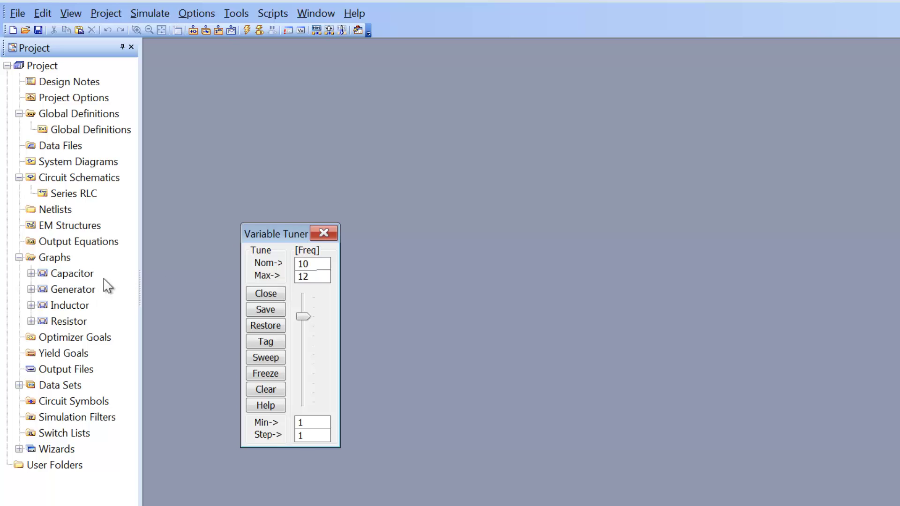
Step: Open the Capacitor, Generator, Inductor and Resistor graphs and tile them vertically
{"action": "double_click", "coordinate": [81, 275]}
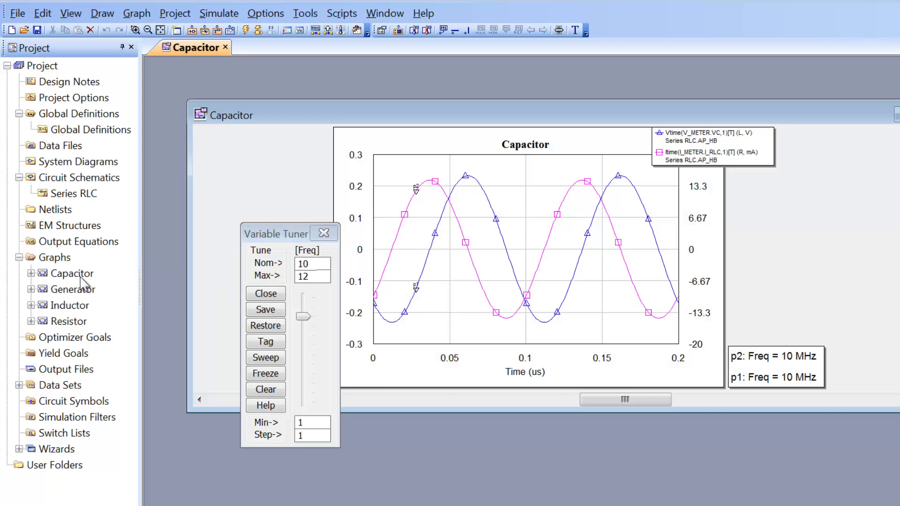
{"action": "left_click", "coordinate": [78, 289]}
{"action": "double_click", "coordinate": [78, 288]}
{"action": "double_click", "coordinate": [77, 306]}
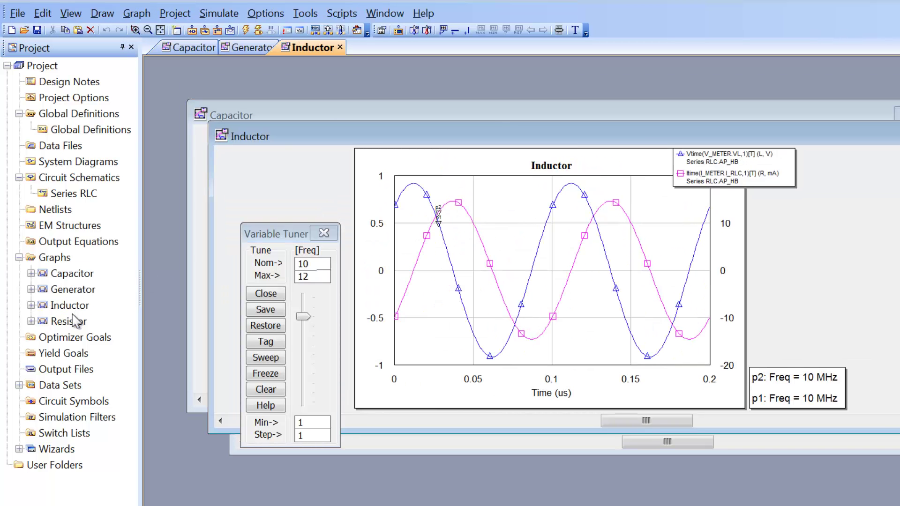
{"action": "double_click", "coordinate": [75, 321]}
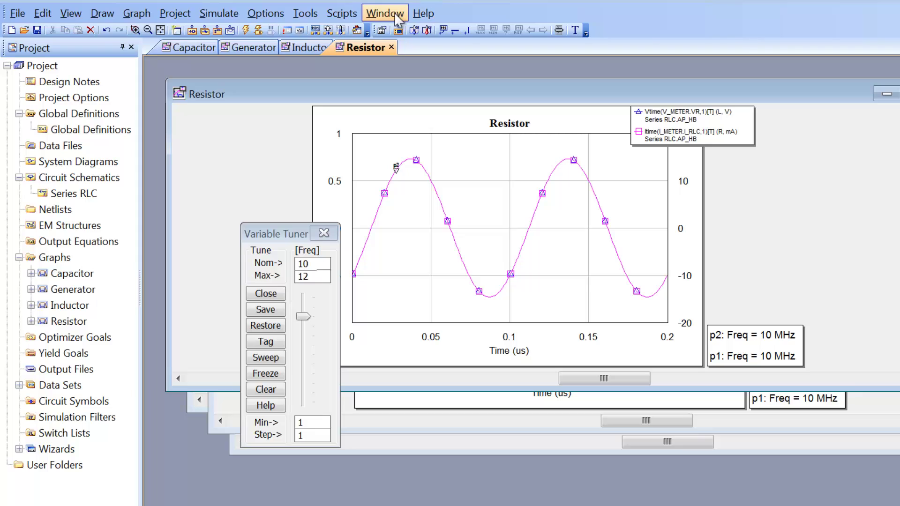
{"action": "left_click", "coordinate": [385, 13]}
{"action": "left_click", "coordinate": [400, 64]}
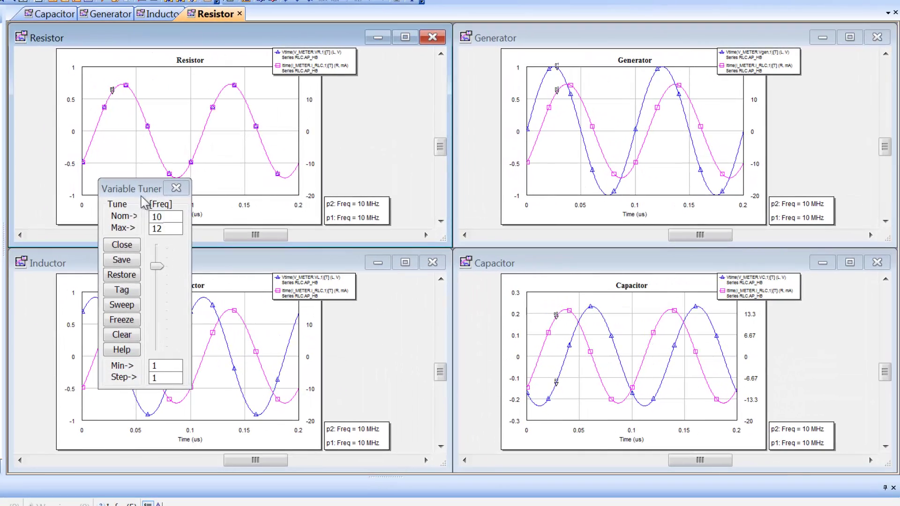
Step: Centre the tuner, push frequency to the 12 MHz maximum, then lower to 6 MHz and re-simulate
{"action": "left_click_drag", "start_coordinate": [179, 202], "coordinate": [433, 82]}
{"action": "left_click_drag", "start_coordinate": [448, 158], "coordinate": [448, 140]}
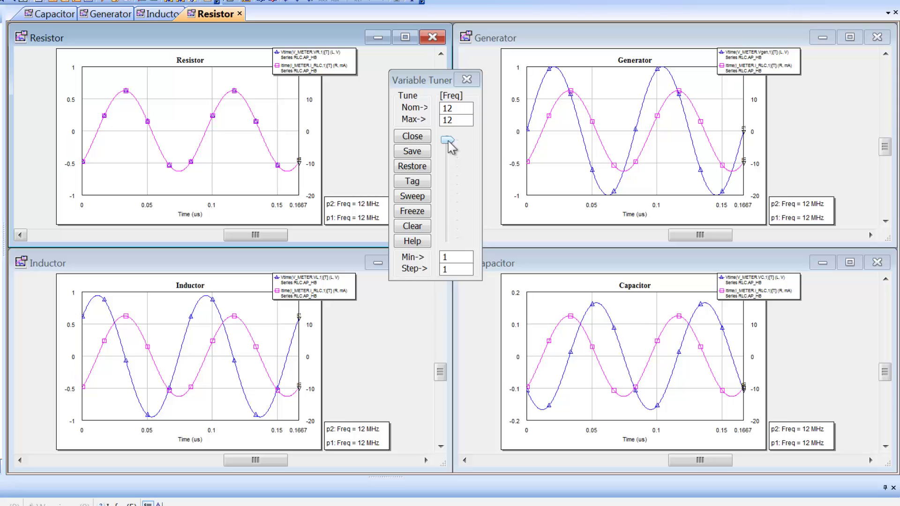
{"action": "left_click_drag", "start_coordinate": [449, 141], "coordinate": [454, 192]}
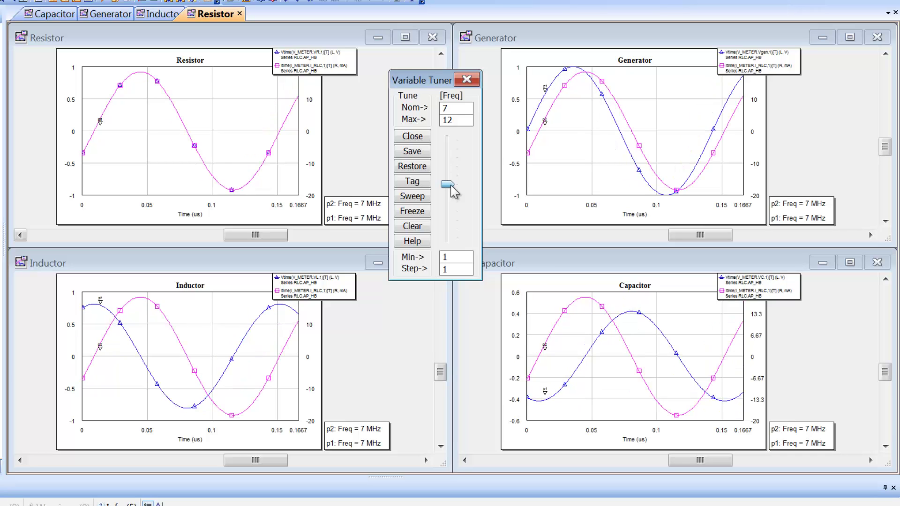
{"action": "left_click_drag", "start_coordinate": [451, 186], "coordinate": [451, 196]}
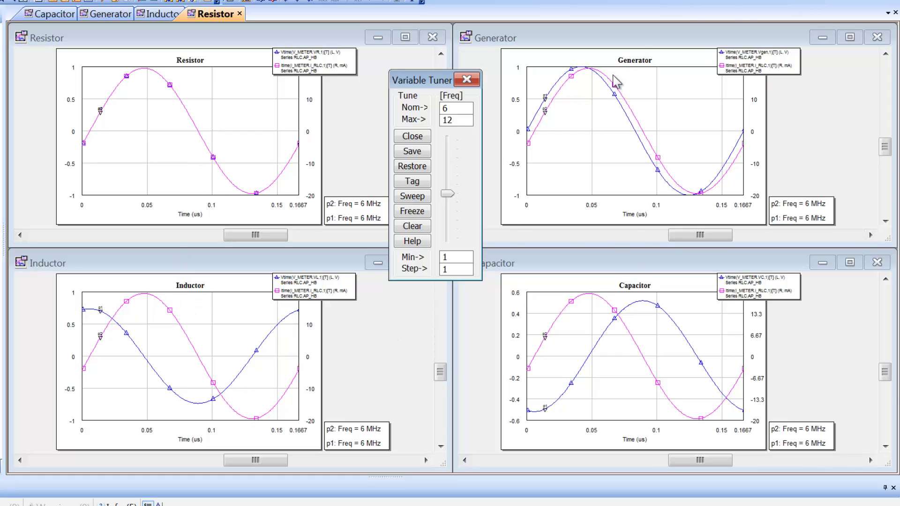
{"action": "left_click", "coordinate": [99, 1]}
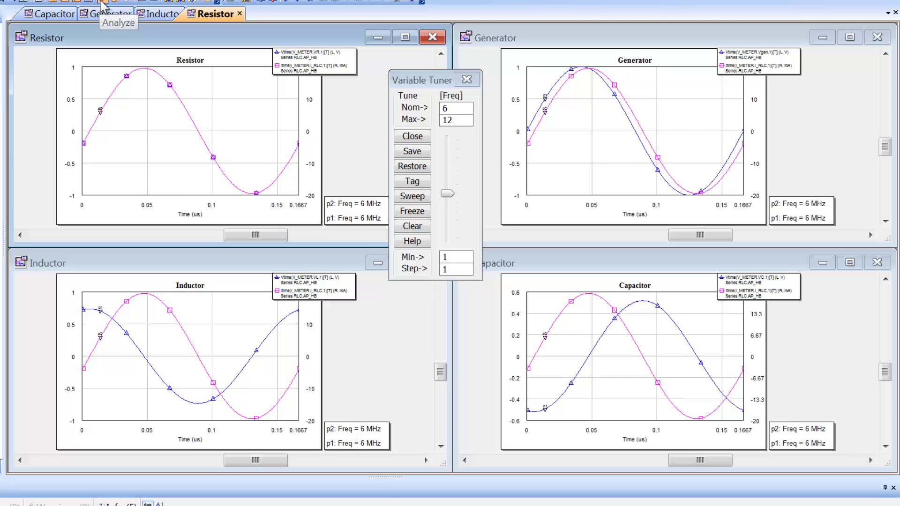
Step: Lower the frequency through 5 MHz down to 1 MHz, re-simulating so graphs span 0–2 us
{"action": "left_click", "coordinate": [449, 194]}
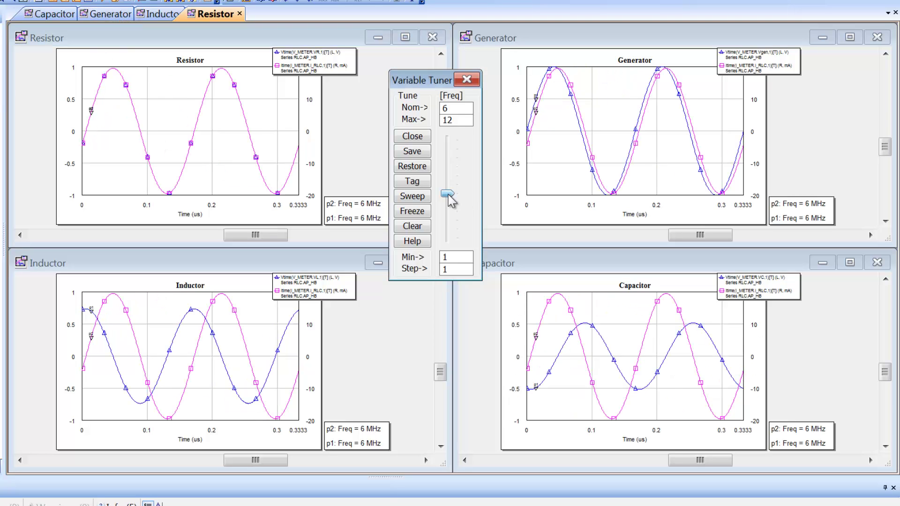
{"action": "left_click_drag", "start_coordinate": [448, 194], "coordinate": [451, 202]}
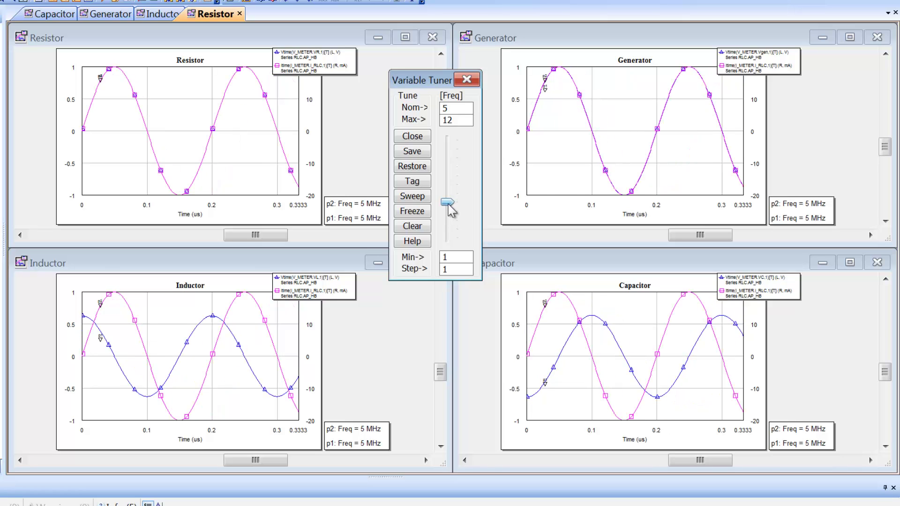
{"action": "left_click_drag", "start_coordinate": [449, 205], "coordinate": [456, 223]}
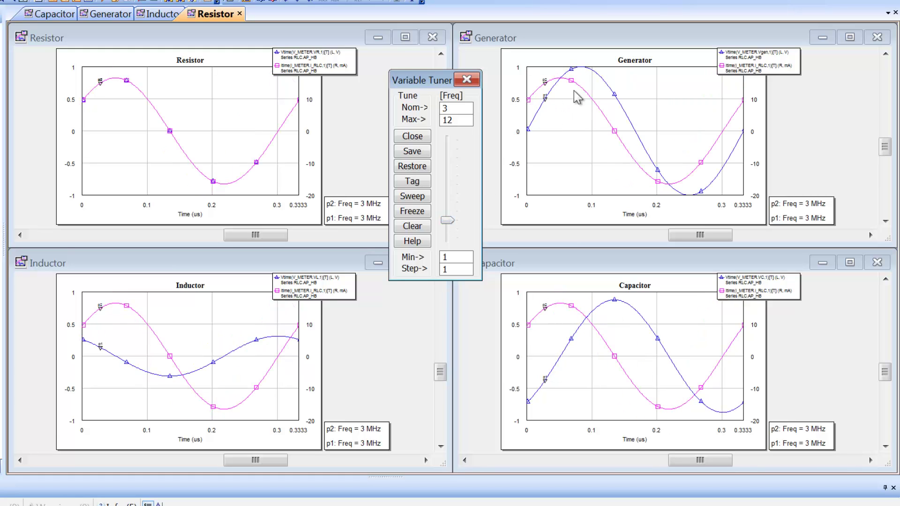
{"action": "left_click", "coordinate": [112, 2]}
{"action": "left_click_drag", "start_coordinate": [449, 228], "coordinate": [449, 239]}
{"action": "left_click", "coordinate": [113, 2]}
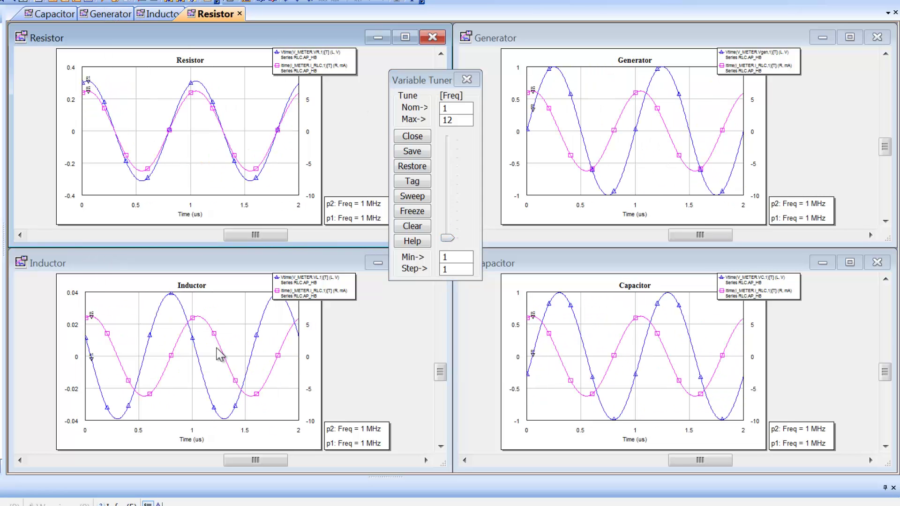